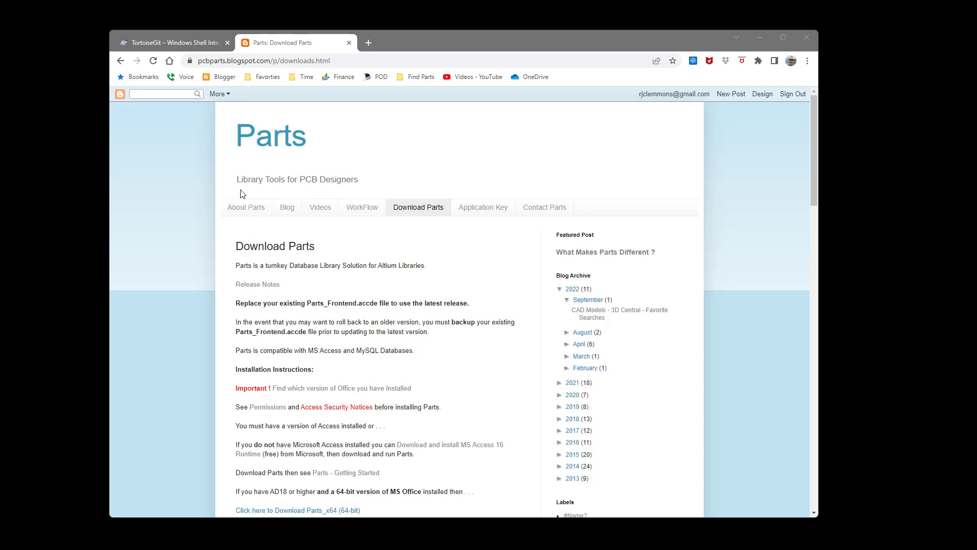
- Scroll down the Download Parts page and download Parts_x64.zip
{"action": "scroll", "coordinate": [359, 296], "scroll_direction": "down", "scroll_amount": 1}
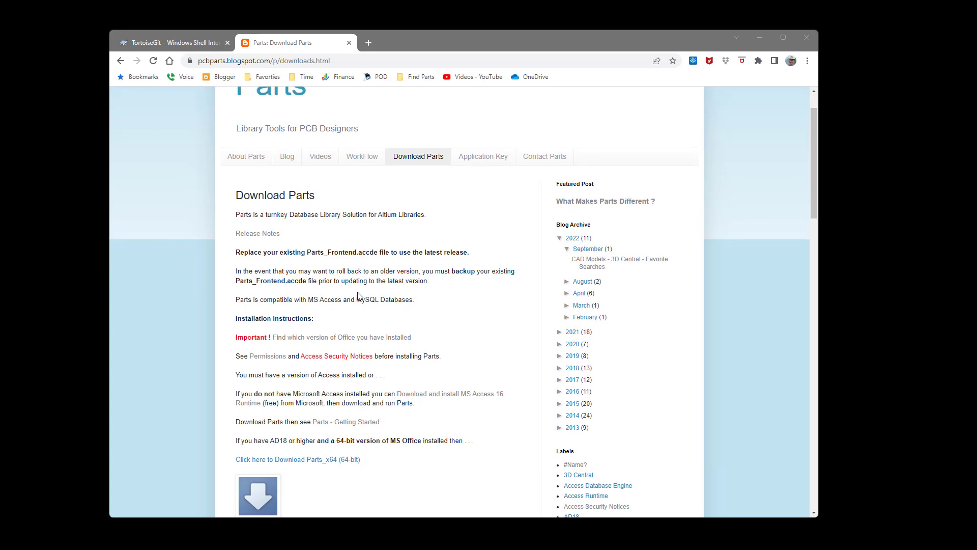
{"action": "scroll", "coordinate": [359, 296], "scroll_direction": "down", "scroll_amount": 3}
{"action": "left_click", "coordinate": [256, 340]}
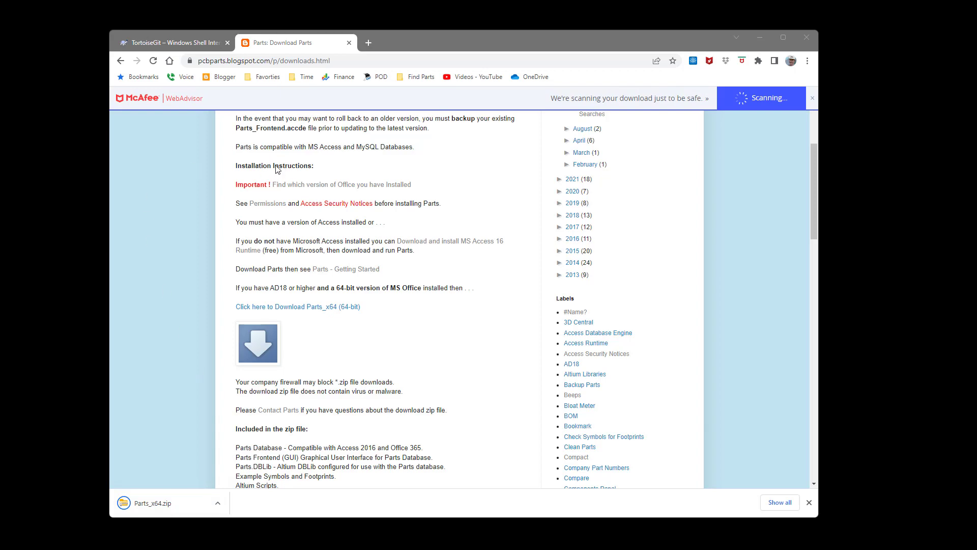
- Open the downloaded Parts_x64.zip and copy all 16 items inside it
{"action": "left_click", "coordinate": [170, 503]}
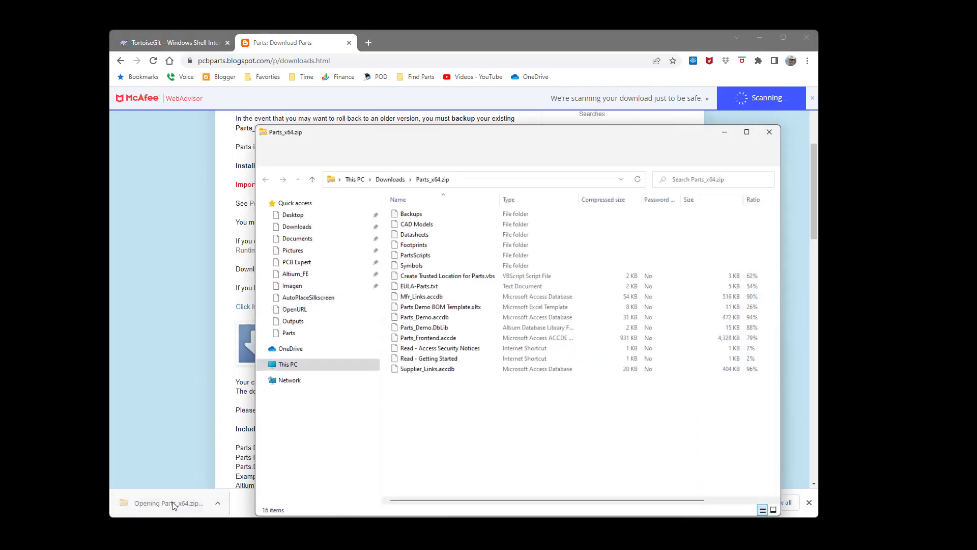
{"action": "left_click_drag", "start_coordinate": [538, 422], "coordinate": [408, 222]}
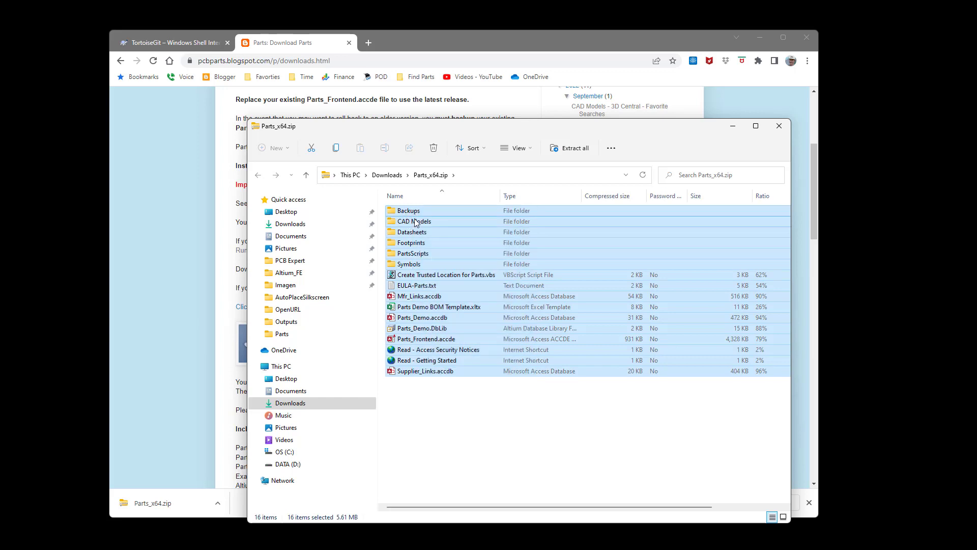
{"action": "right_click", "coordinate": [414, 216]}
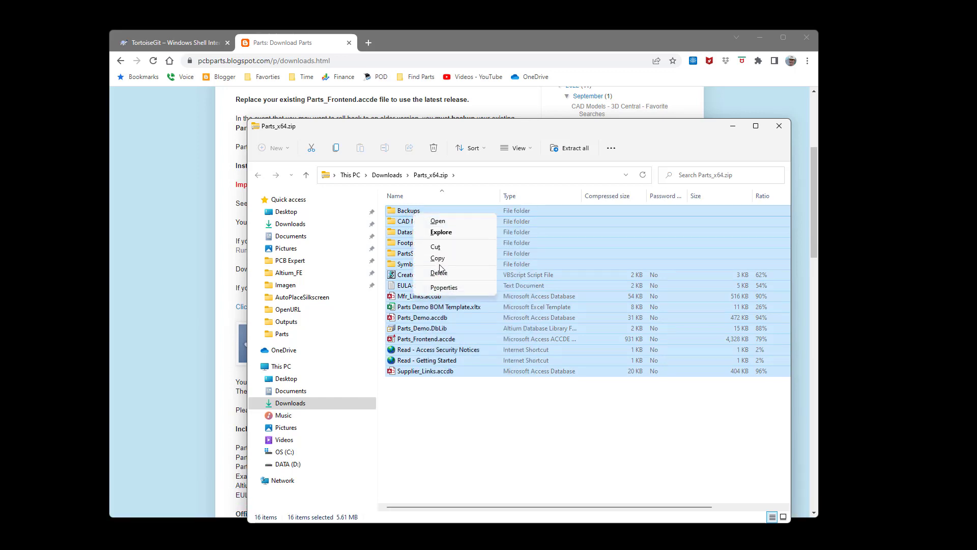
{"action": "left_click", "coordinate": [436, 259]}
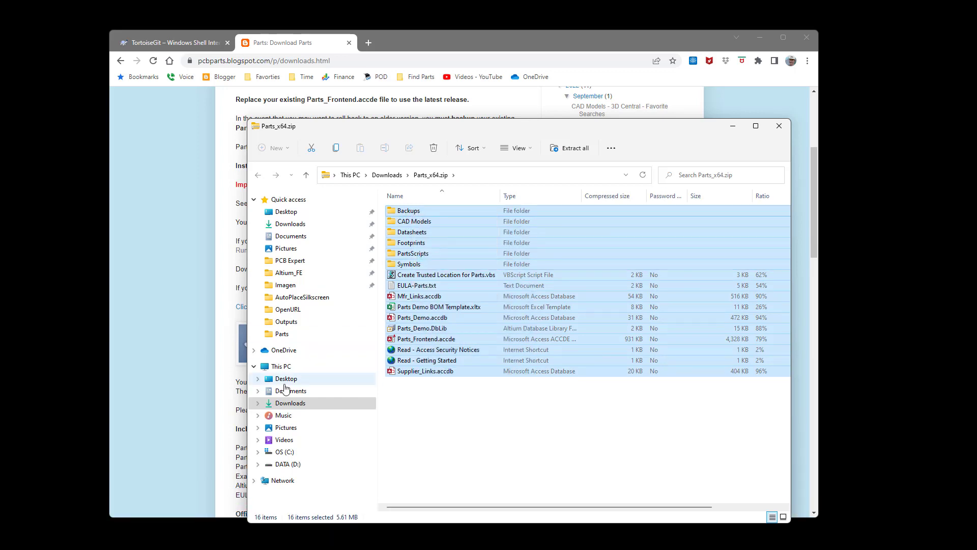
- Paste the copied items into the empty C:\Parts folder
{"action": "left_click", "coordinate": [288, 452]}
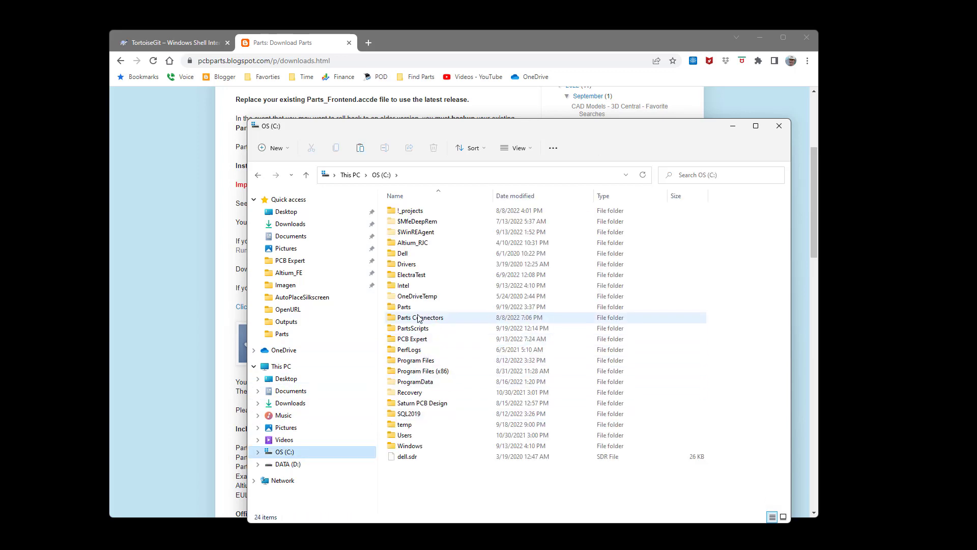
{"action": "double_click", "coordinate": [405, 307]}
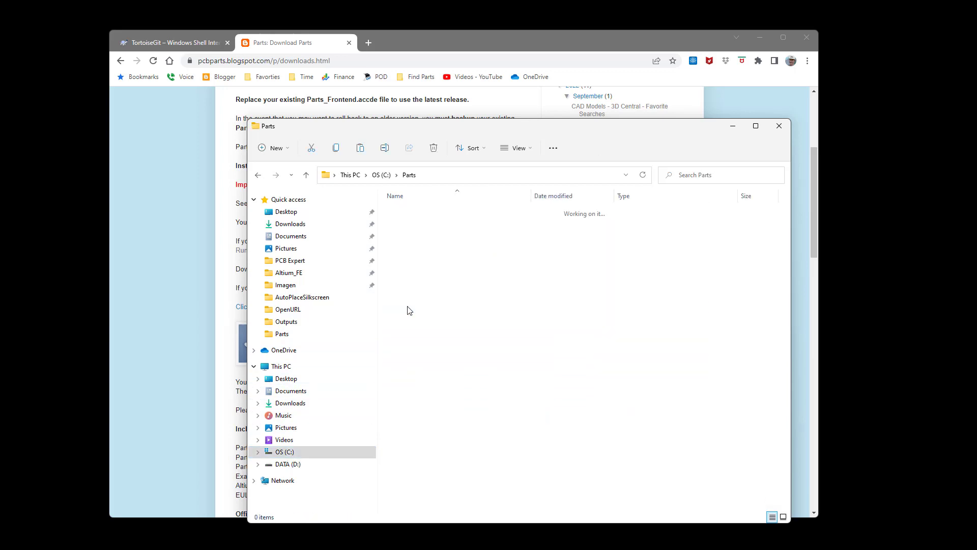
{"action": "right_click", "coordinate": [414, 234]}
{"action": "left_click", "coordinate": [427, 246]}
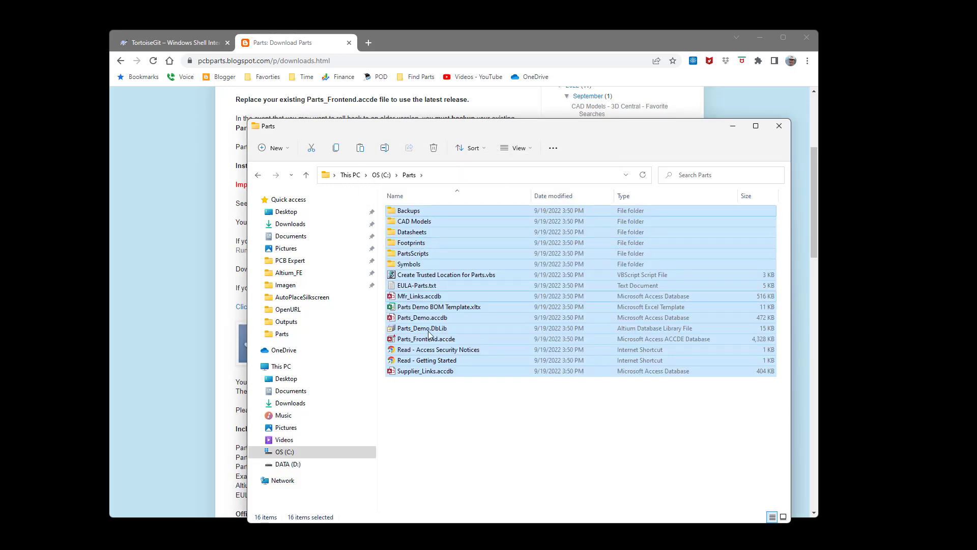
{"action": "left_click", "coordinate": [425, 448]}
- Minimize Chrome and launch the Read - Access Security Notices shortcut in C:\Parts, allowing it to open
{"action": "left_click", "coordinate": [744, 46]}
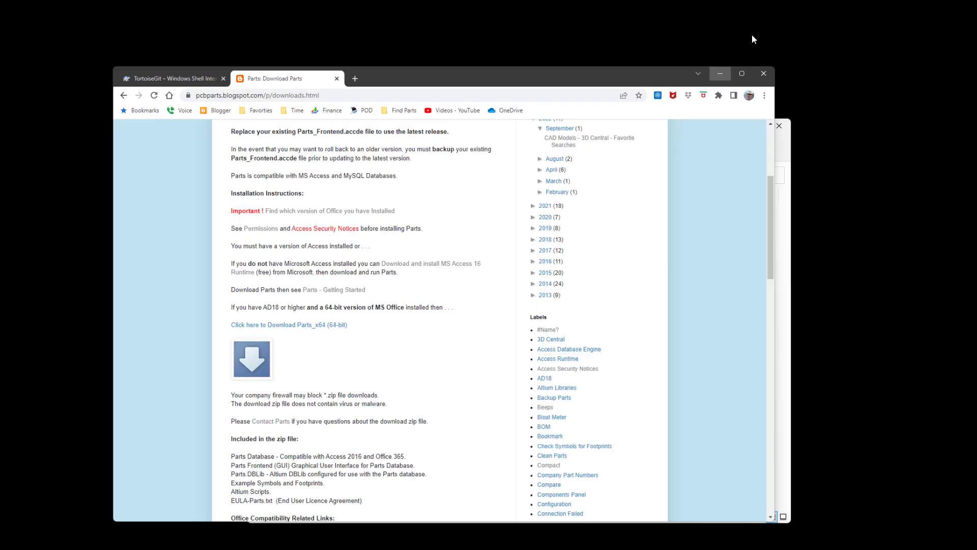
{"action": "left_click", "coordinate": [753, 36]}
{"action": "left_click_drag", "start_coordinate": [374, 133], "coordinate": [312, 97]}
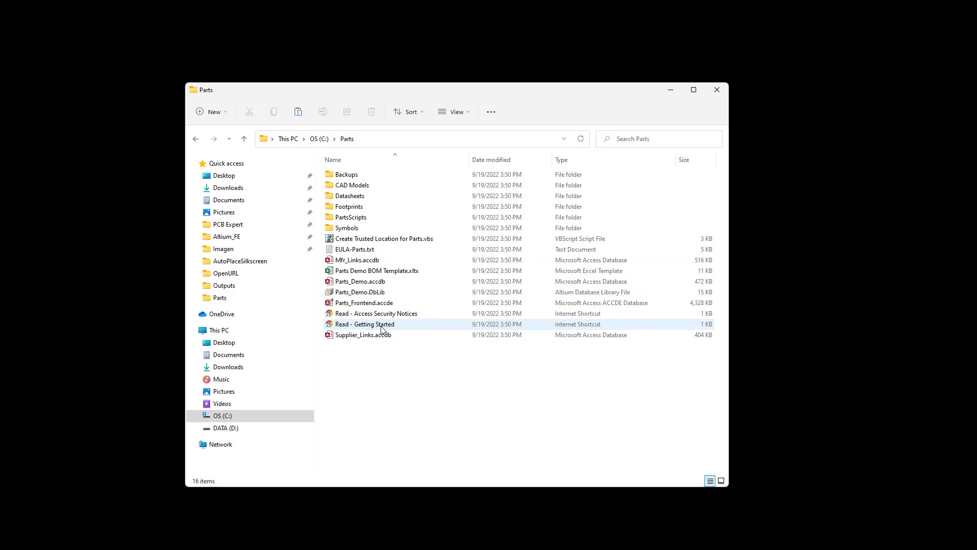
{"action": "double_click", "coordinate": [361, 314]}
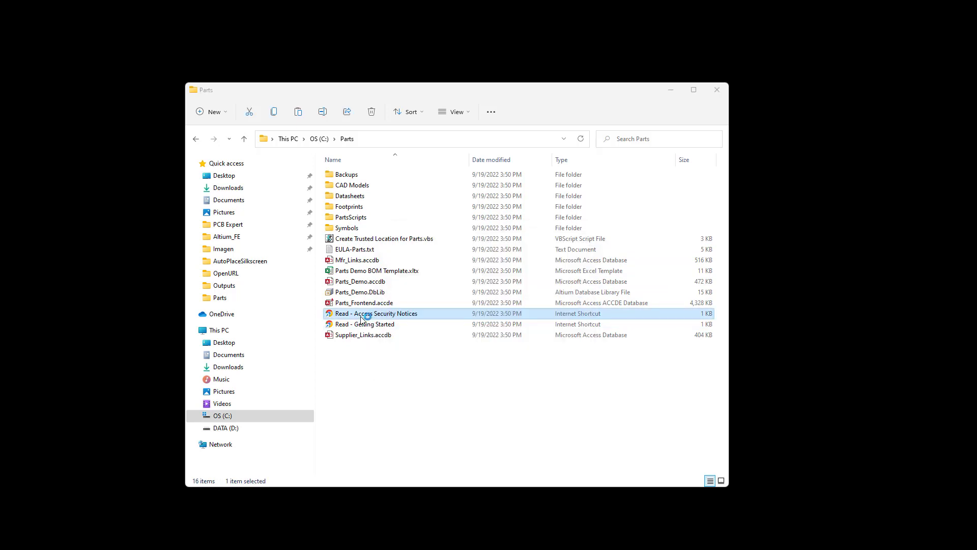
{"action": "left_click", "coordinate": [363, 314]}
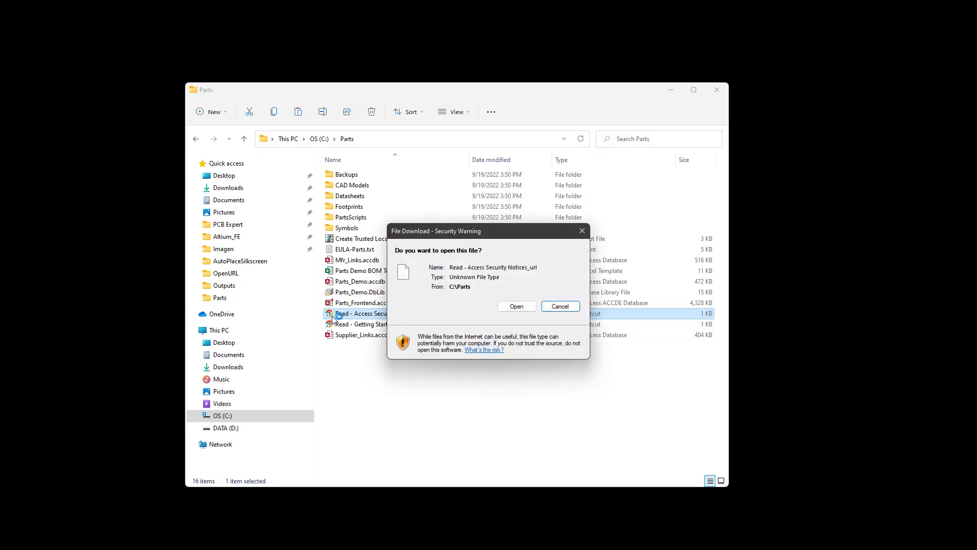
{"action": "left_click", "coordinate": [512, 305]}
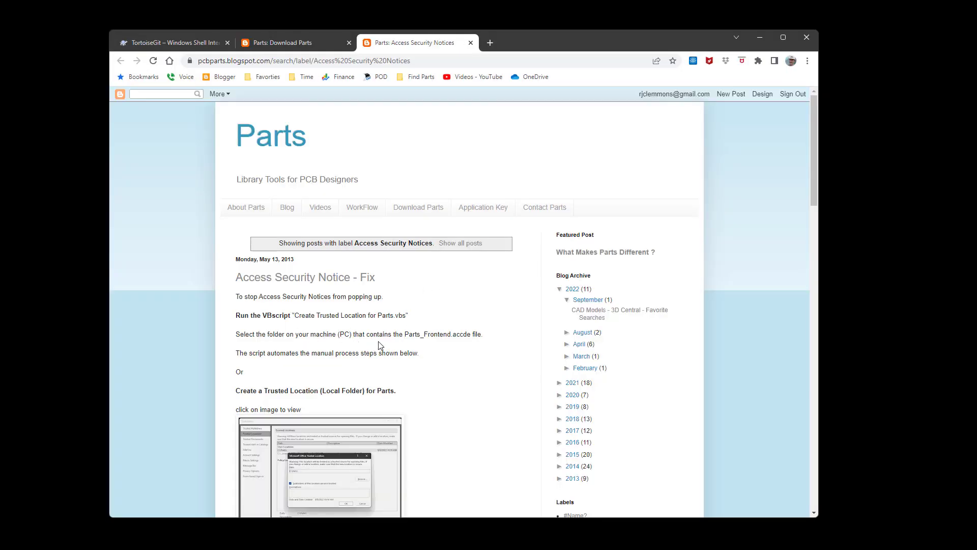
- Read the trusted-location steps in the Access Security Notices post, then view the TortoiseGit site
{"action": "scroll", "coordinate": [403, 334], "scroll_direction": "down", "scroll_amount": 5}
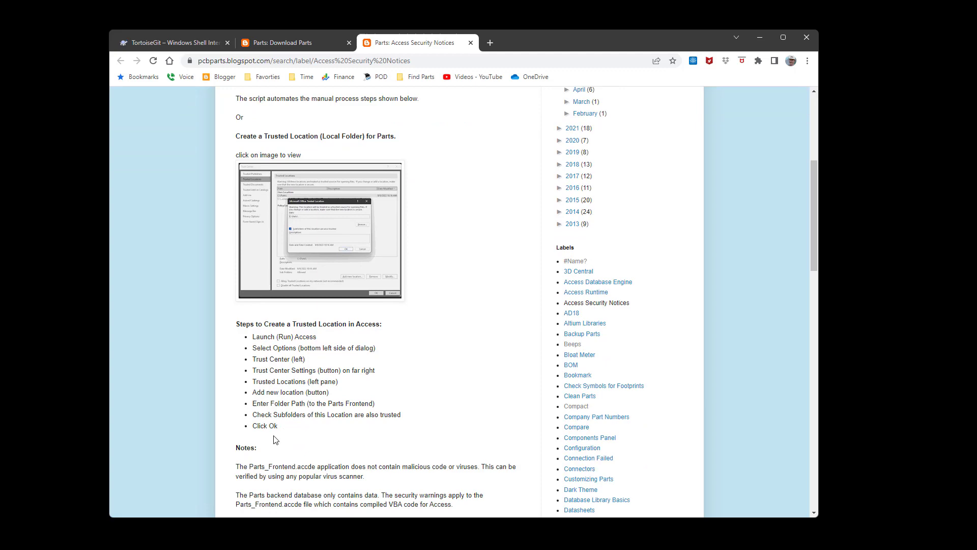
{"action": "scroll", "coordinate": [389, 382], "scroll_direction": "up", "scroll_amount": 4}
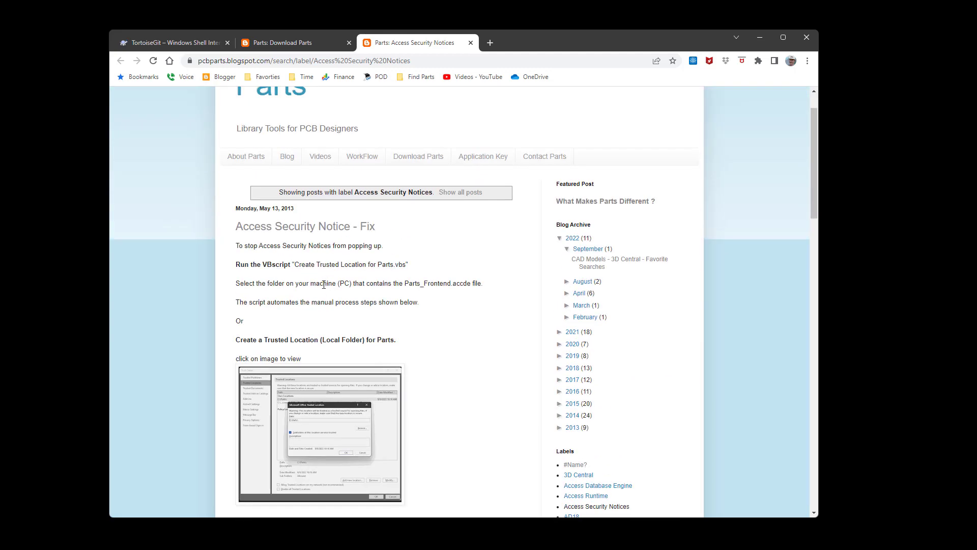
{"action": "scroll", "coordinate": [417, 386], "scroll_direction": "down", "scroll_amount": 7}
{"action": "scroll", "coordinate": [427, 379], "scroll_direction": "up", "scroll_amount": 5}
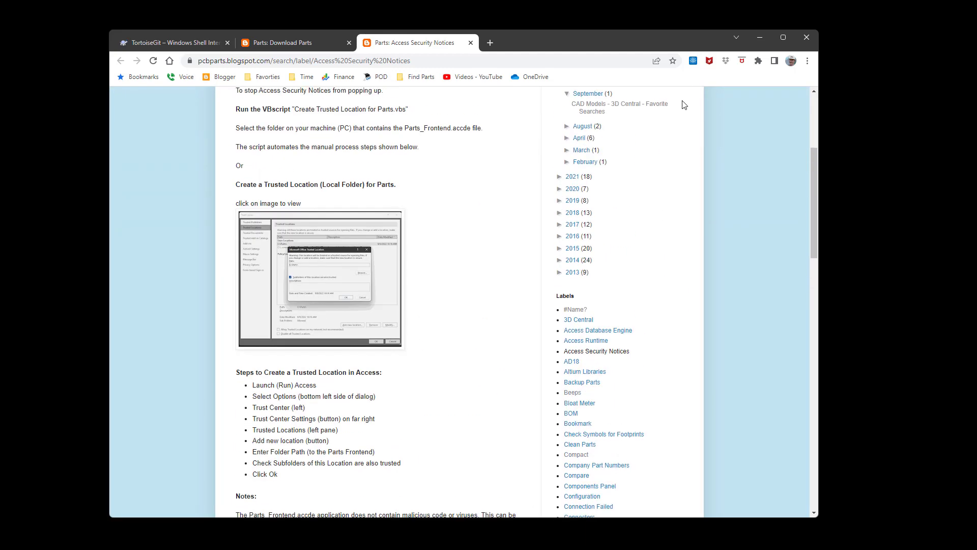
{"action": "left_click", "coordinate": [171, 46]}
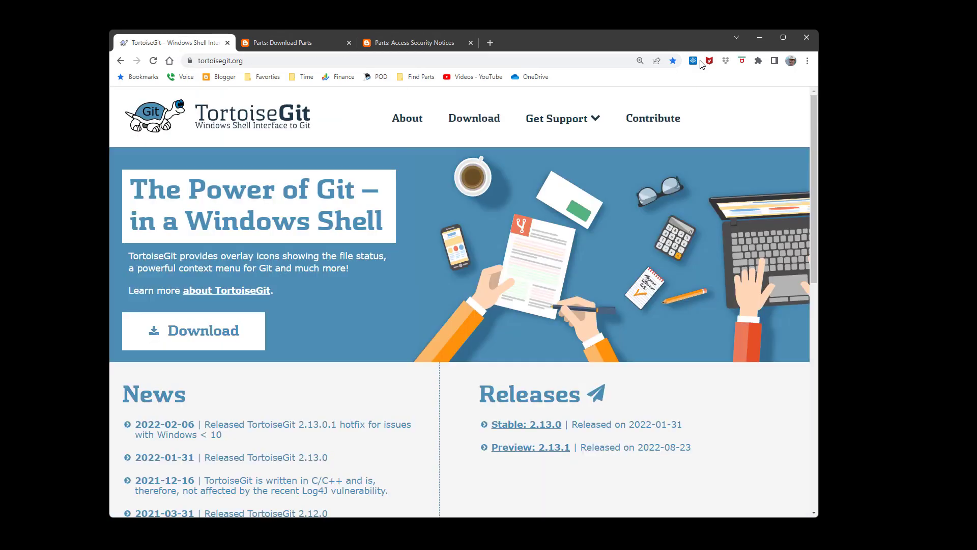
- Minimize Chrome, launch Parts_Frontend.accde and dismiss the working-directory error
{"action": "left_click", "coordinate": [759, 39]}
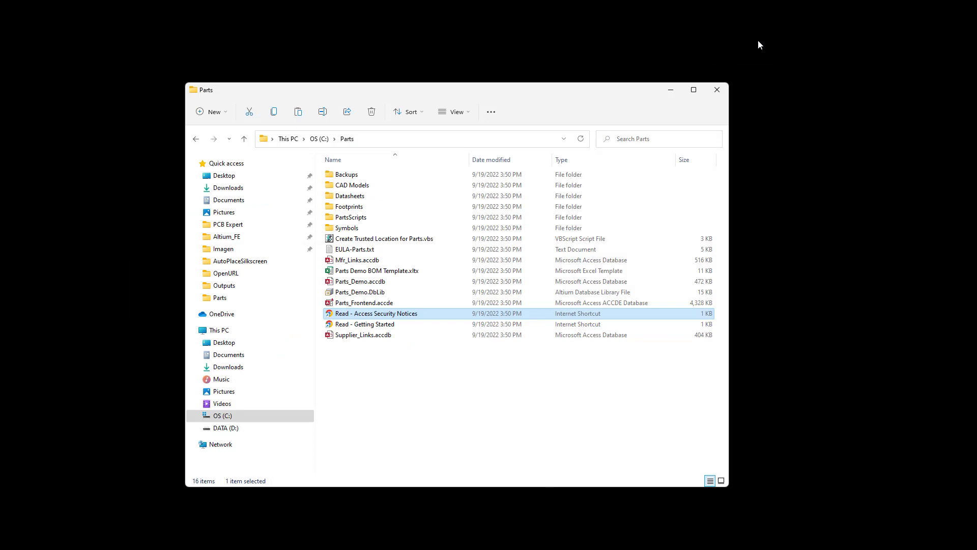
{"action": "left_click", "coordinate": [391, 382]}
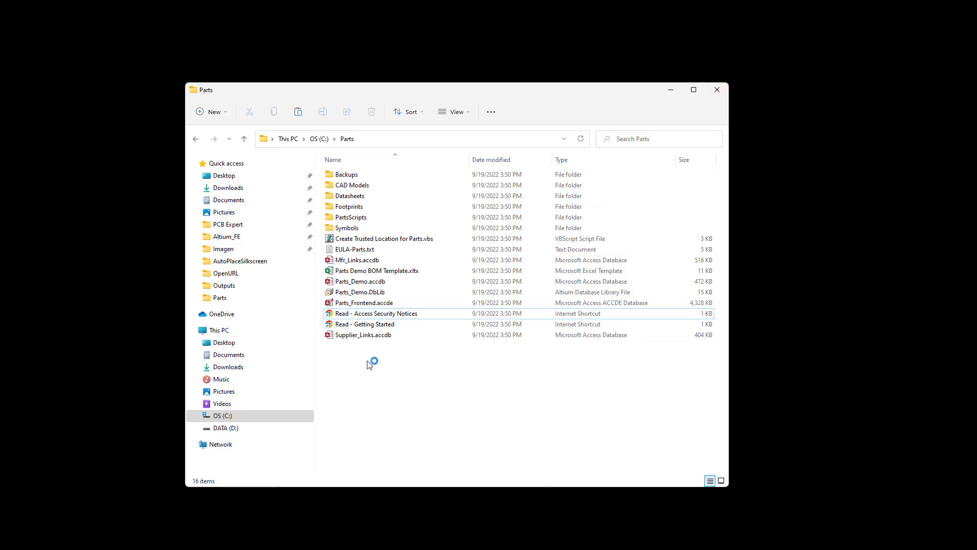
{"action": "double_click", "coordinate": [357, 304]}
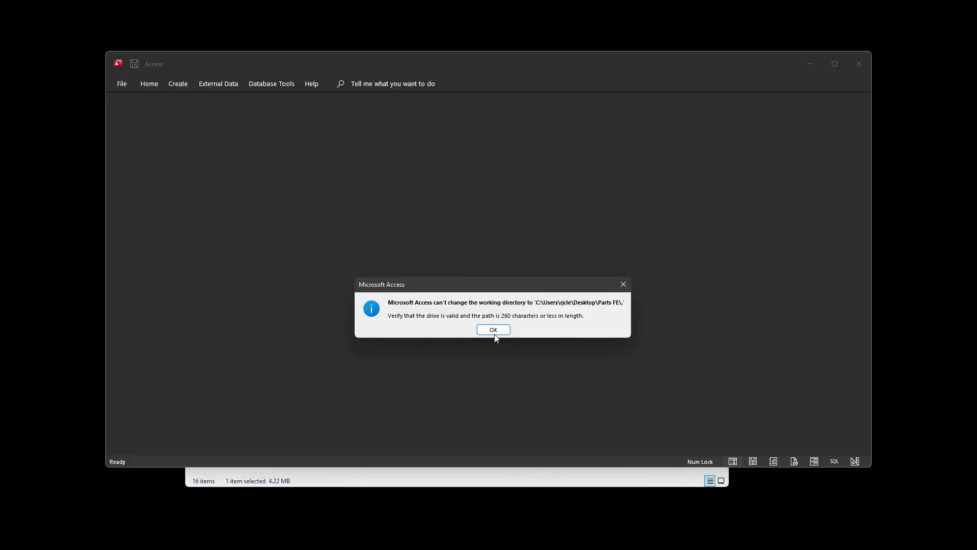
{"action": "left_click", "coordinate": [494, 334]}
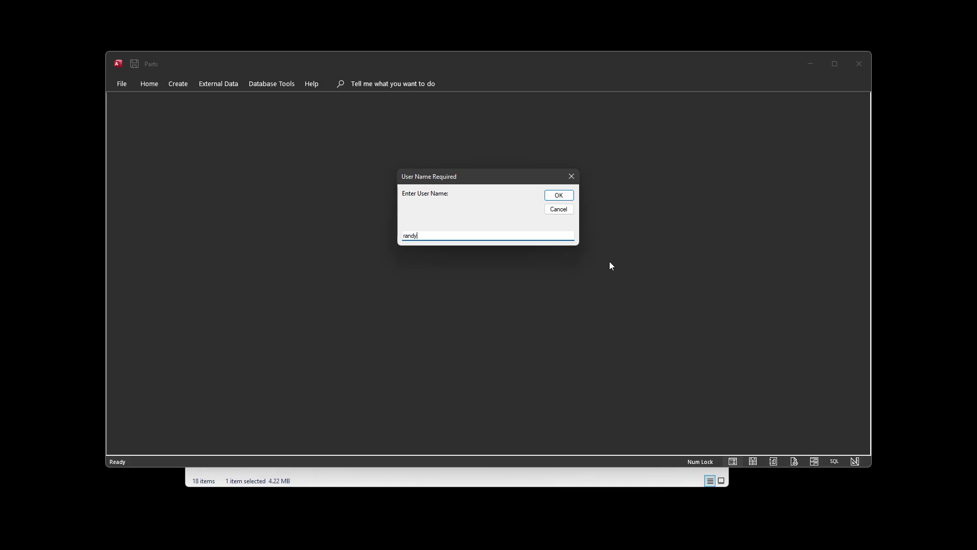
- Confirm the user name and run the frontend in Librarian mode, creating the Parts Frontend desktop shortcut
{"action": "left_click", "coordinate": [558, 195]}
{"action": "left_click", "coordinate": [493, 328]}
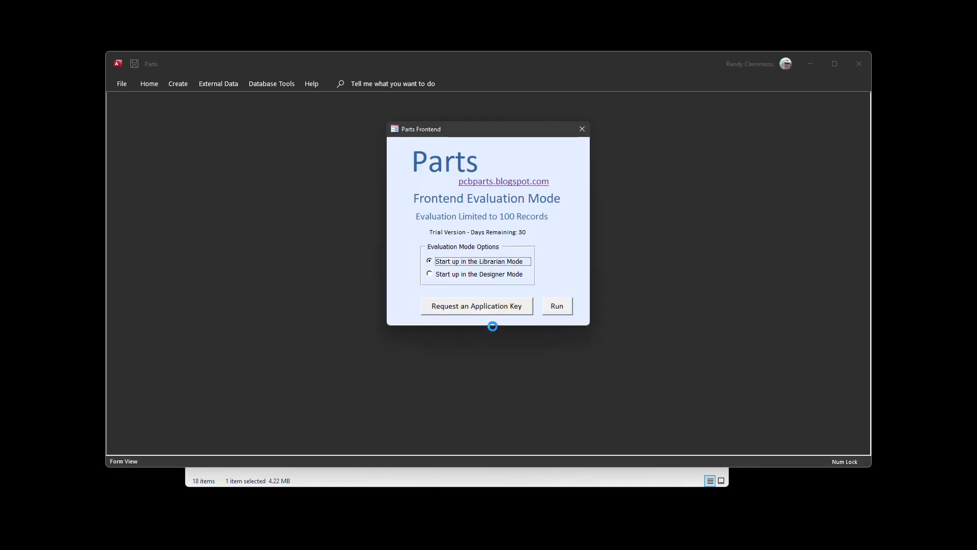
{"action": "left_click", "coordinate": [553, 308]}
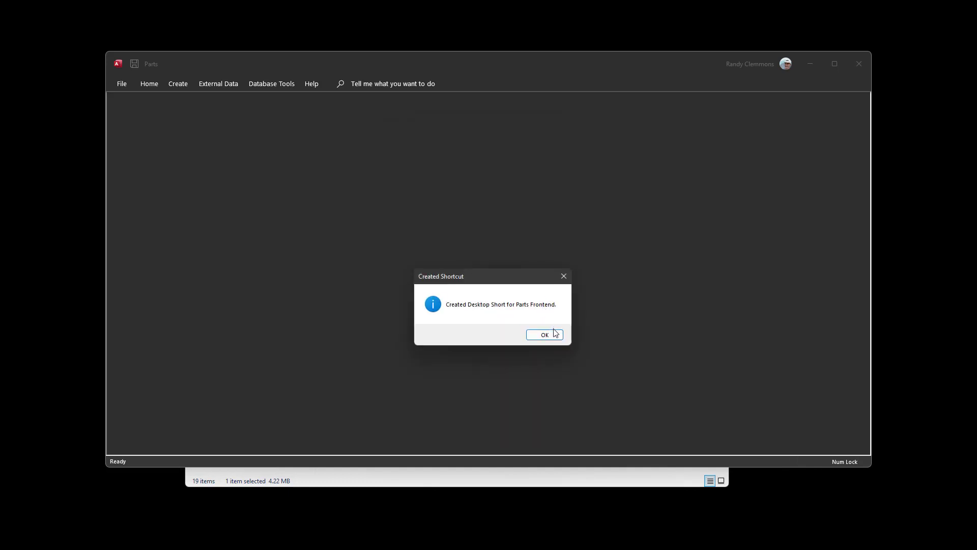
{"action": "left_click", "coordinate": [545, 335]}
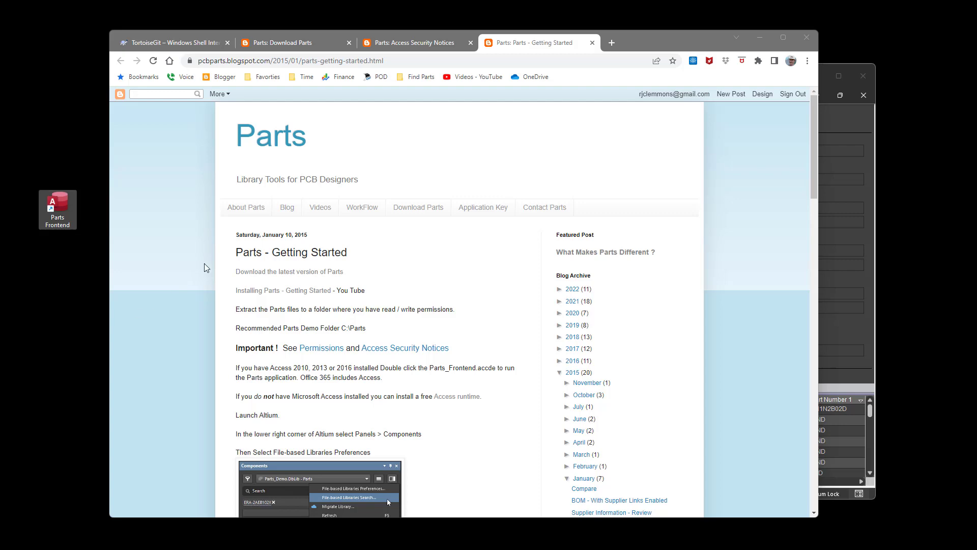
{"action": "left_click_drag", "start_coordinate": [718, 48], "coordinate": [729, 40]}
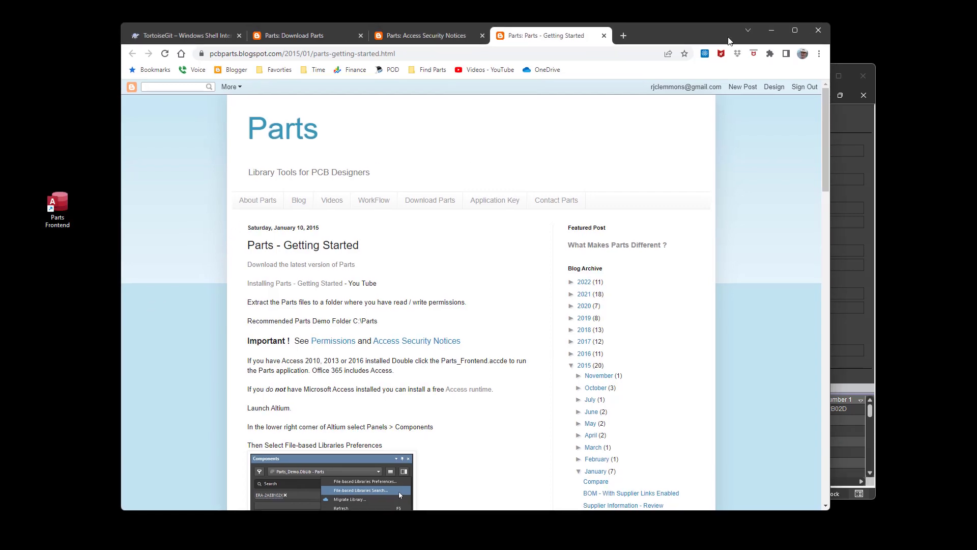
- Minimize Chrome and open C:\Parts from the Parts form's Explore > Open Parts Backend Folder
{"action": "left_click", "coordinate": [772, 30]}
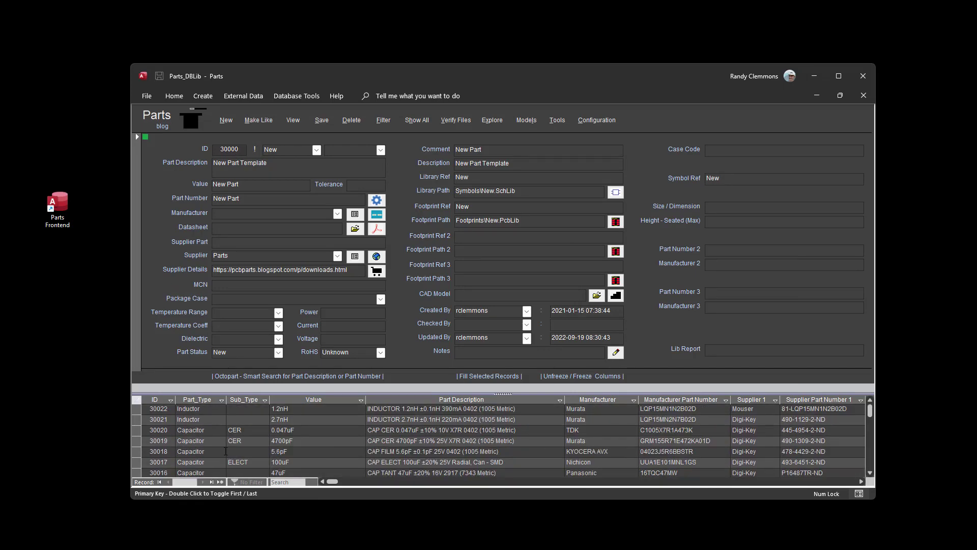
{"action": "mouse_move", "coordinate": [419, 85]}
{"action": "left_mouse_down"}
{"action": "mouse_move", "coordinate": [408, 80]}
{"action": "mouse_move", "coordinate": [435, 93]}
{"action": "mouse_move", "coordinate": [427, 75]}
{"action": "left_mouse_up"}
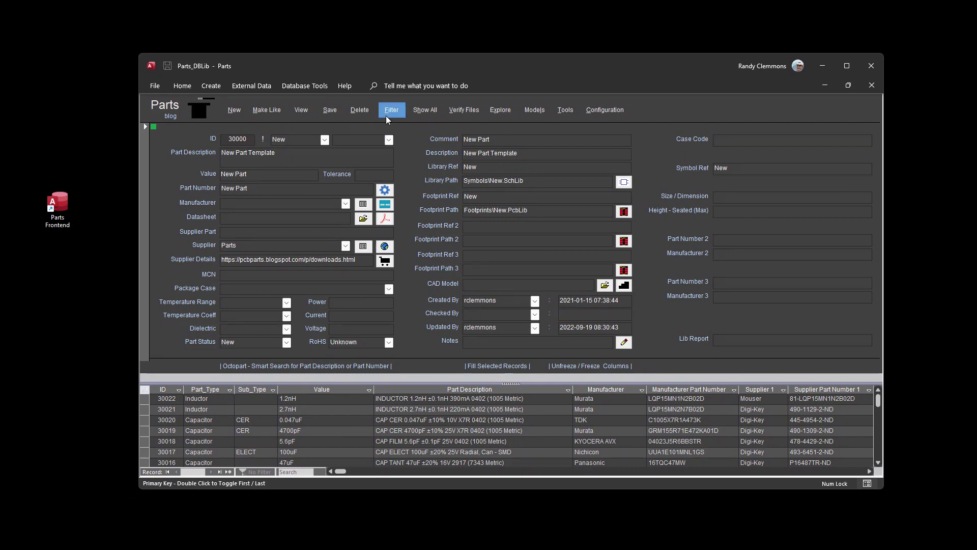
{"action": "left_click", "coordinate": [504, 112]}
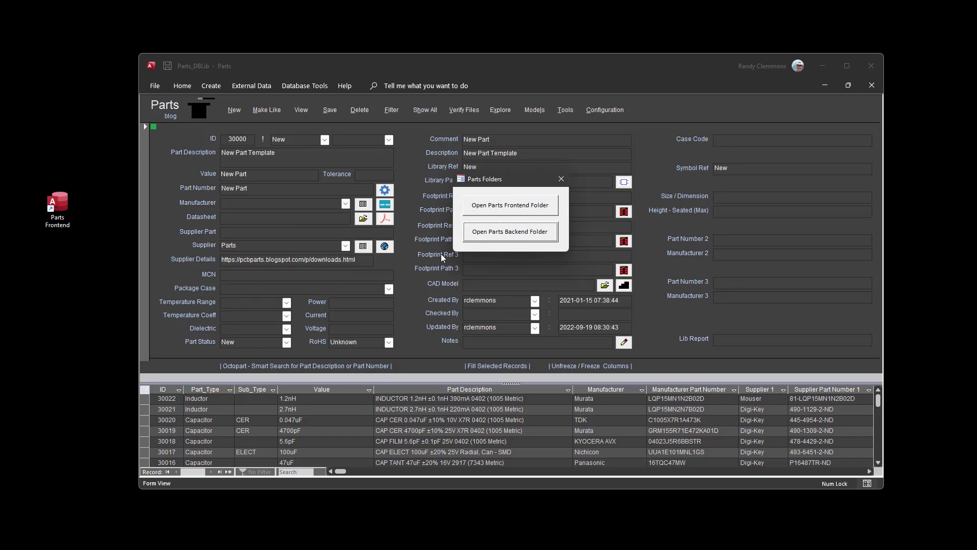
{"action": "left_click", "coordinate": [514, 240]}
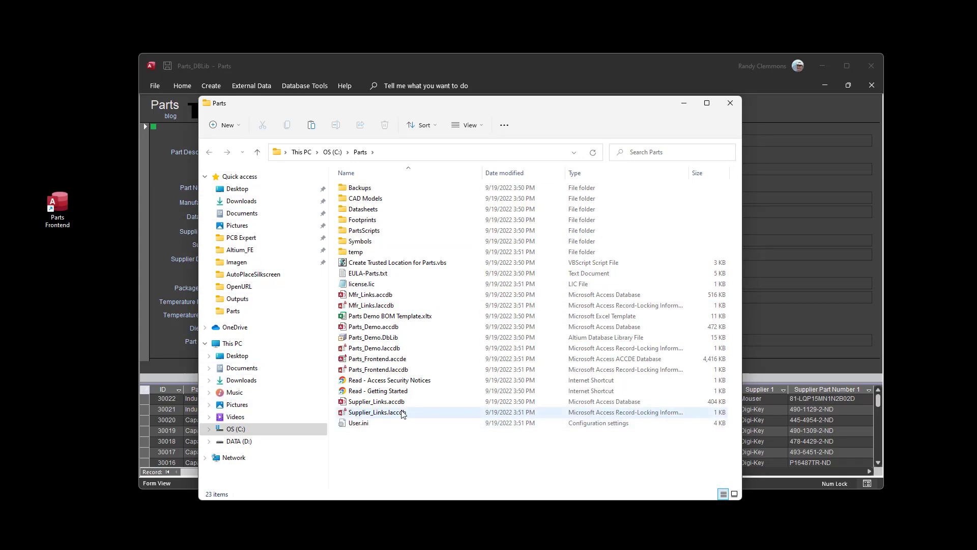
- Open Parts_Demo.accdb and view the Parts table plus the Capacitors, Inductors and Resistors queries
{"action": "double_click", "coordinate": [383, 328]}
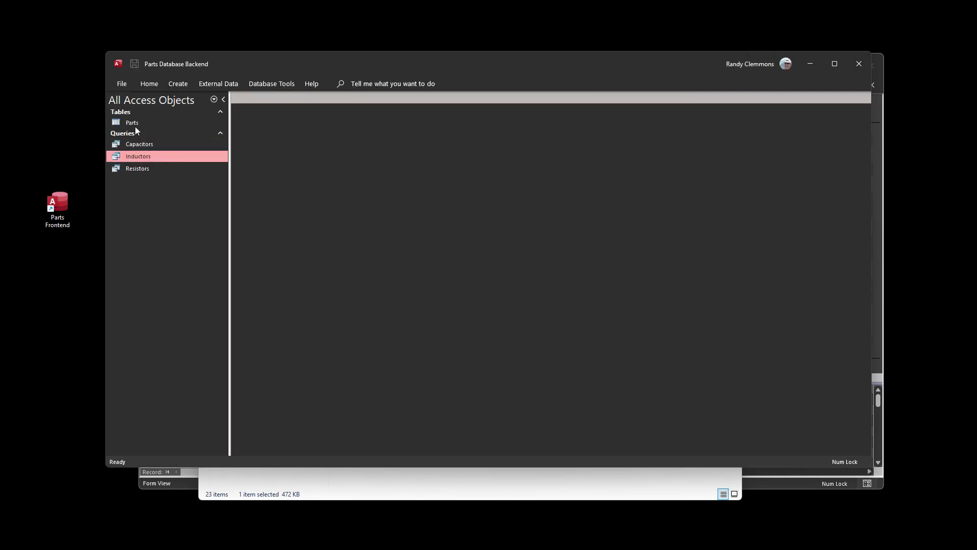
{"action": "double_click", "coordinate": [133, 122]}
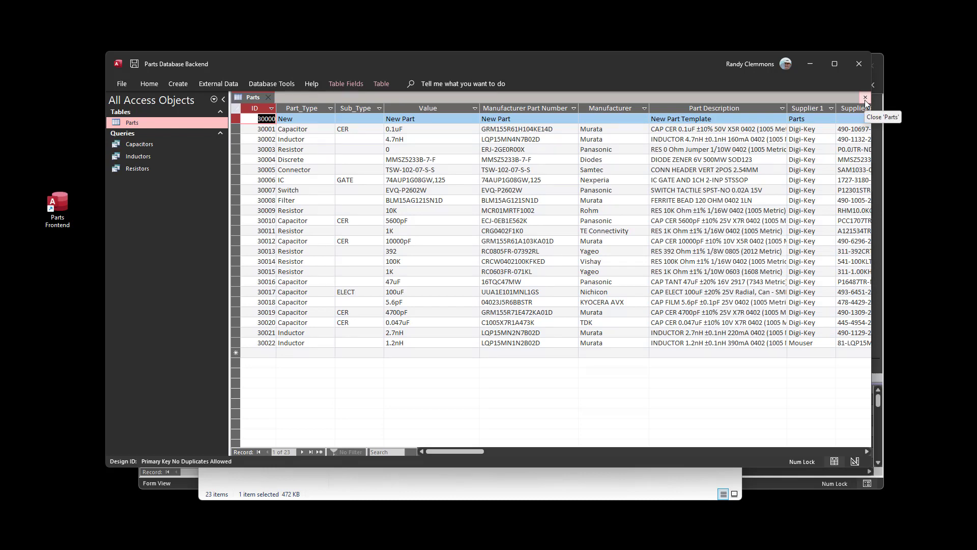
{"action": "left_click", "coordinate": [135, 146]}
{"action": "double_click", "coordinate": [136, 144]}
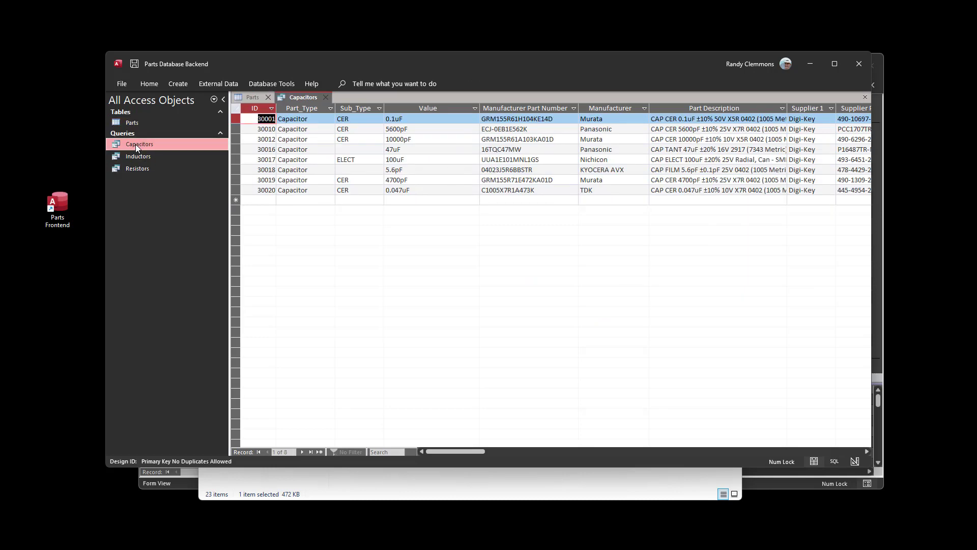
{"action": "left_click", "coordinate": [131, 157]}
{"action": "double_click", "coordinate": [132, 157]}
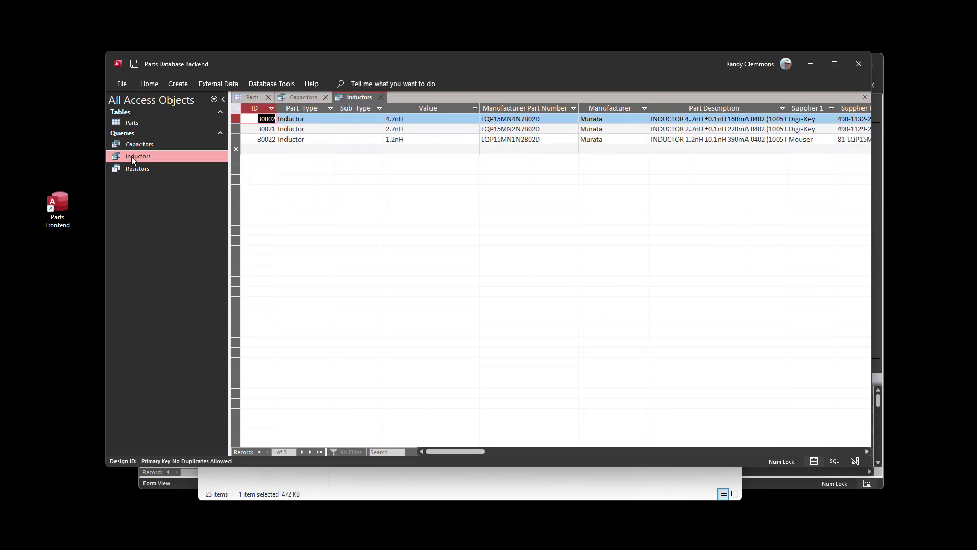
{"action": "double_click", "coordinate": [134, 169]}
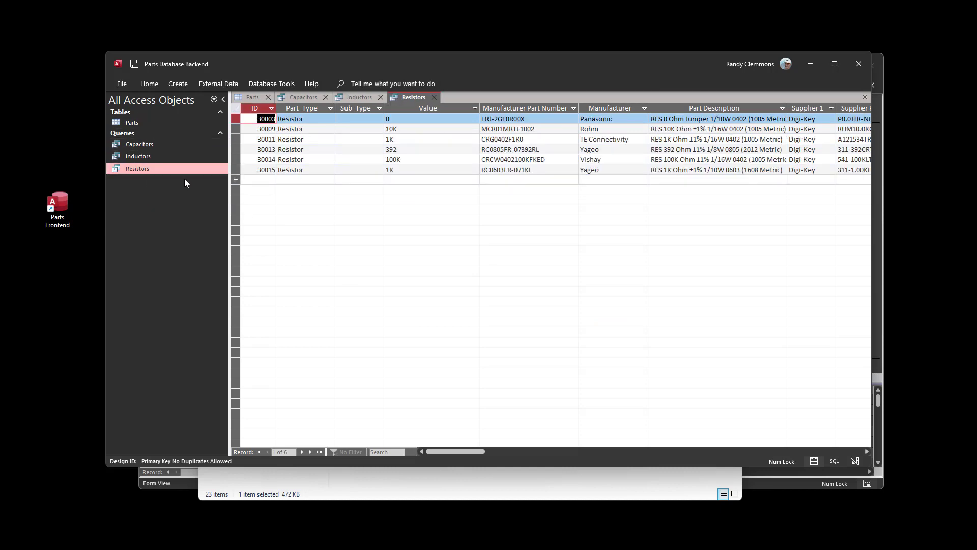
- Revisit the Inductors and Capacitors results, then close the backend and the Parts Folders dialog
{"action": "double_click", "coordinate": [134, 157]}
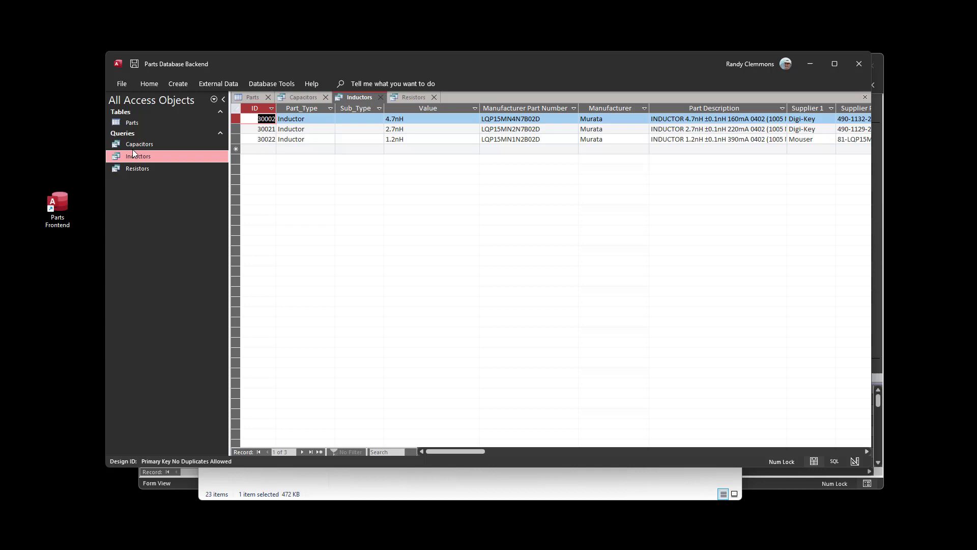
{"action": "double_click", "coordinate": [132, 145]}
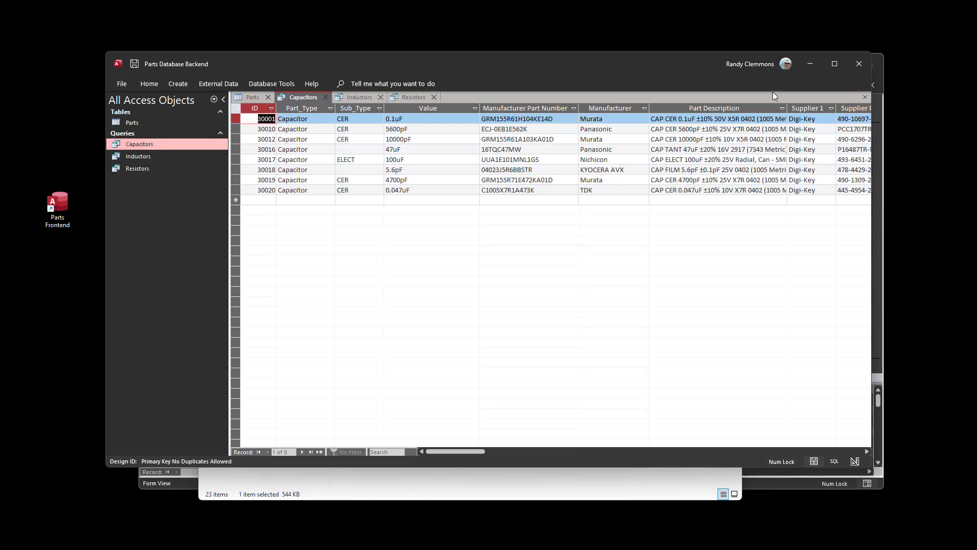
{"action": "left_click", "coordinate": [858, 61]}
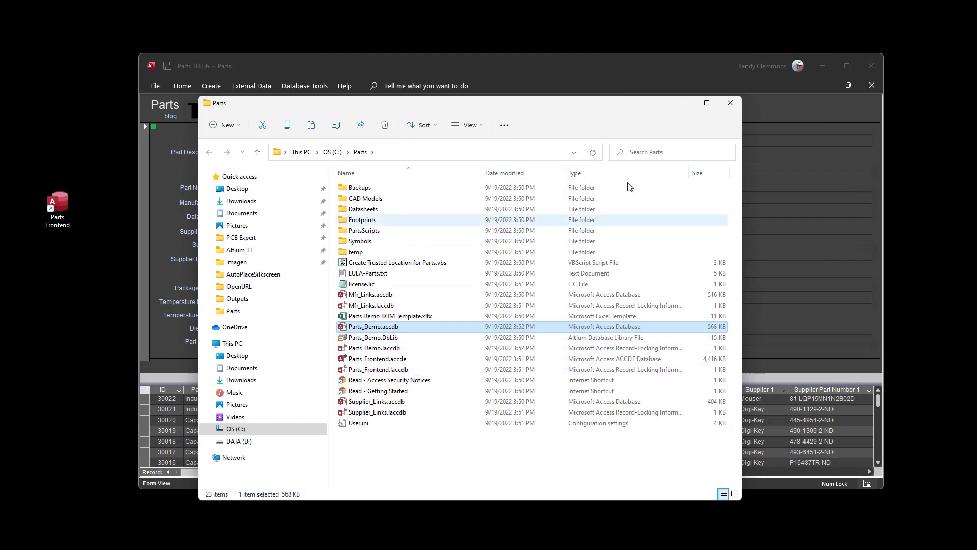
{"action": "left_click", "coordinate": [684, 104]}
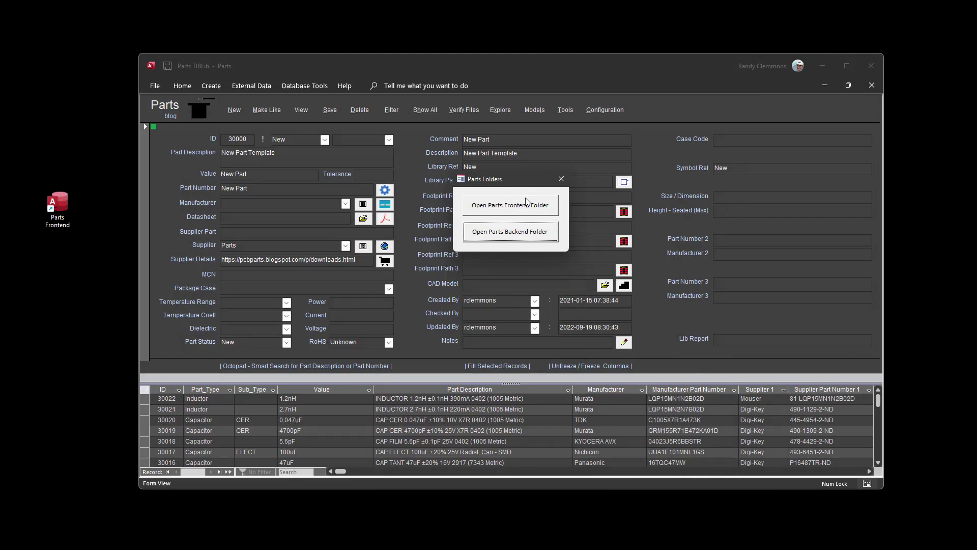
{"action": "left_click", "coordinate": [561, 179]}
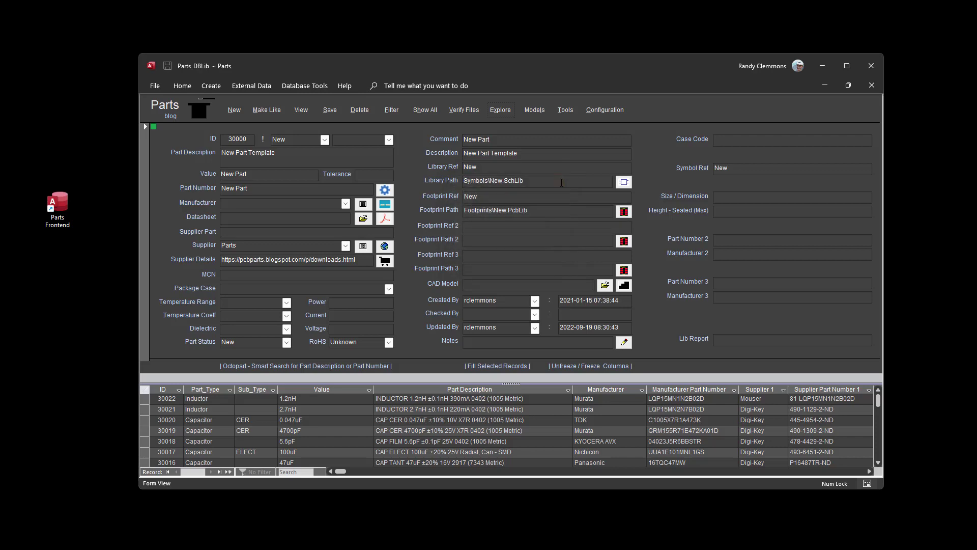
- Install Parts_Demo.DbLib through the Components panel's File-based Libraries Preferences
{"action": "left_click", "coordinate": [823, 66]}
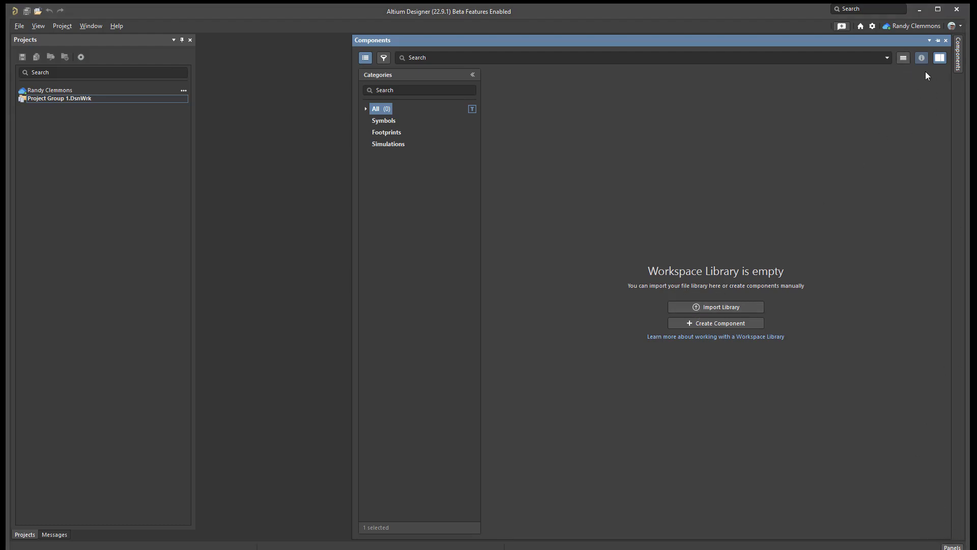
{"action": "left_click", "coordinate": [903, 57]}
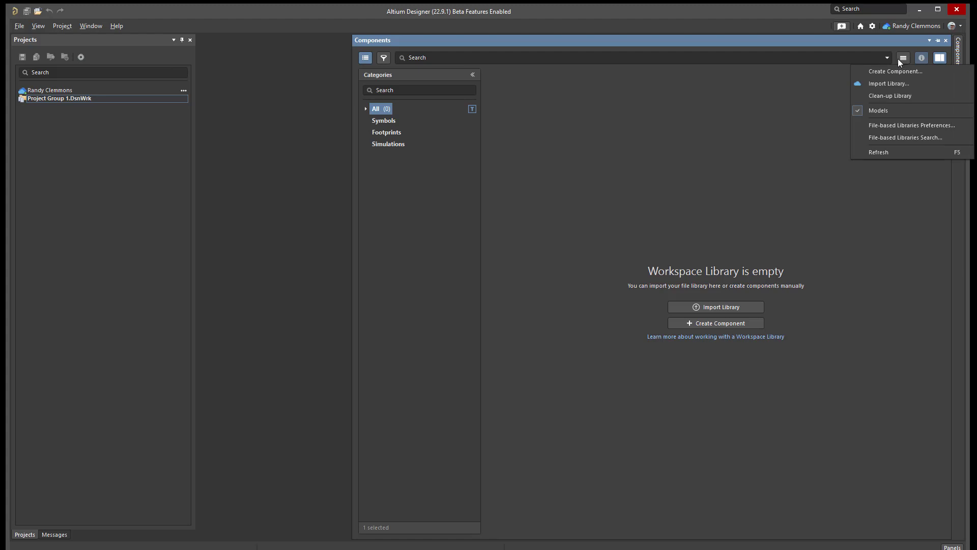
{"action": "left_click", "coordinate": [879, 124]}
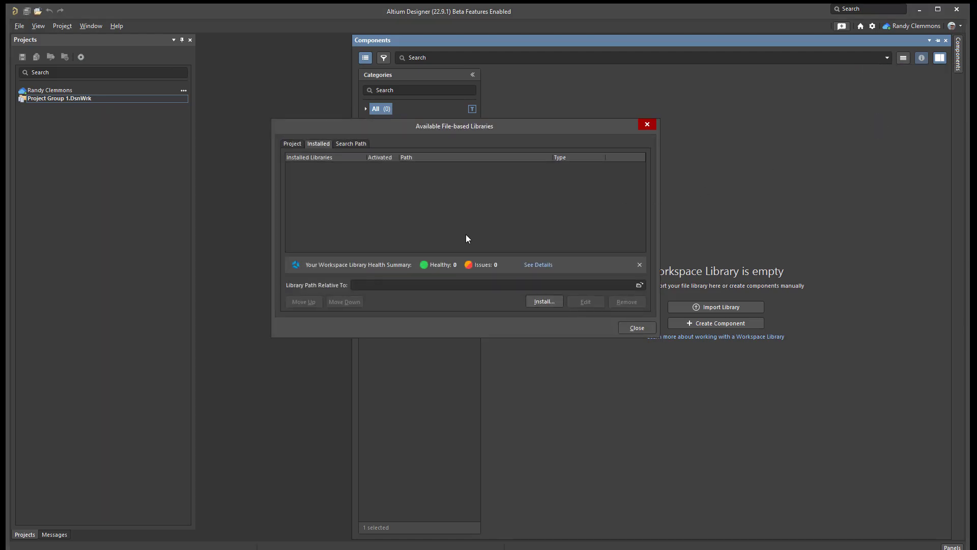
{"action": "left_click", "coordinate": [543, 302]}
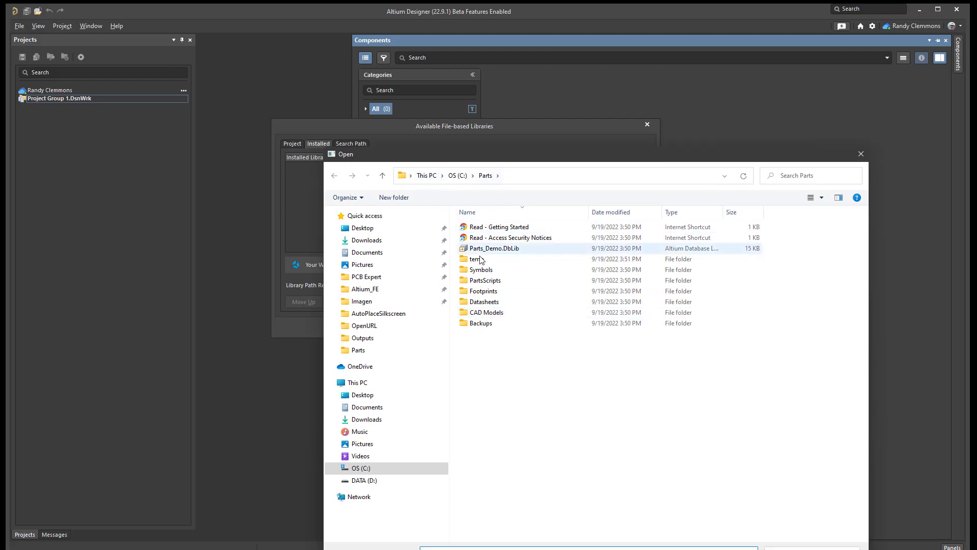
{"action": "double_click", "coordinate": [494, 248]}
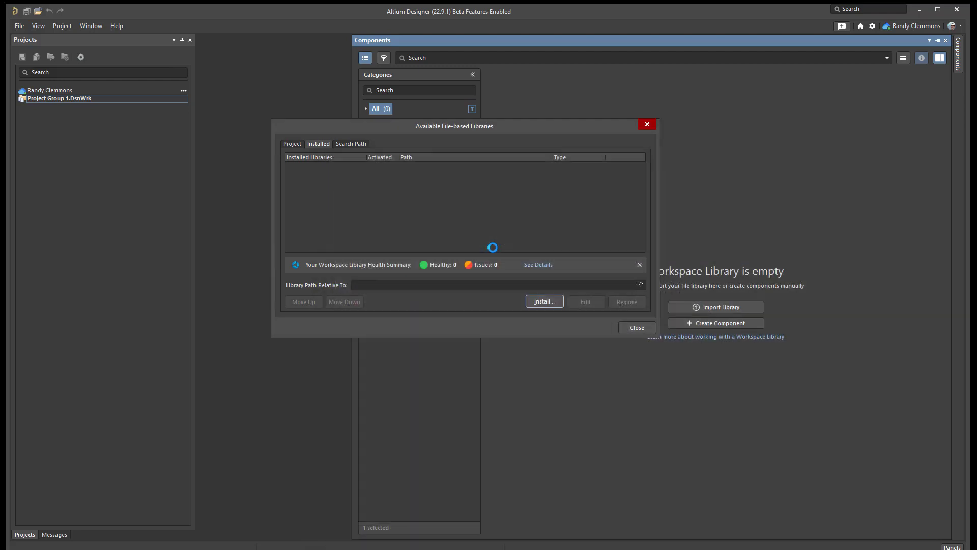
{"action": "left_click", "coordinate": [637, 328]}
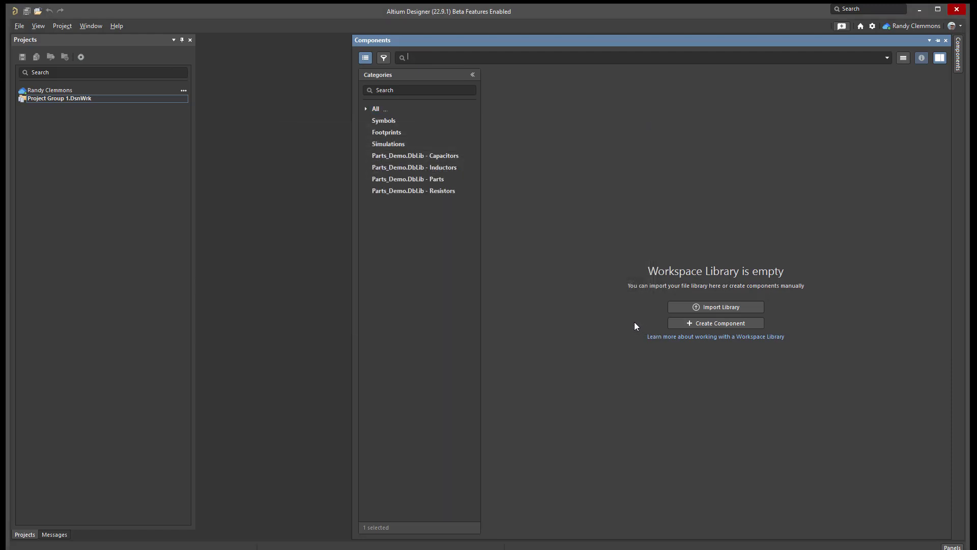
- Browse the Parts, Capacitors, Inductors and Resistors categories, then hide the Components panel
{"action": "left_click", "coordinate": [402, 179]}
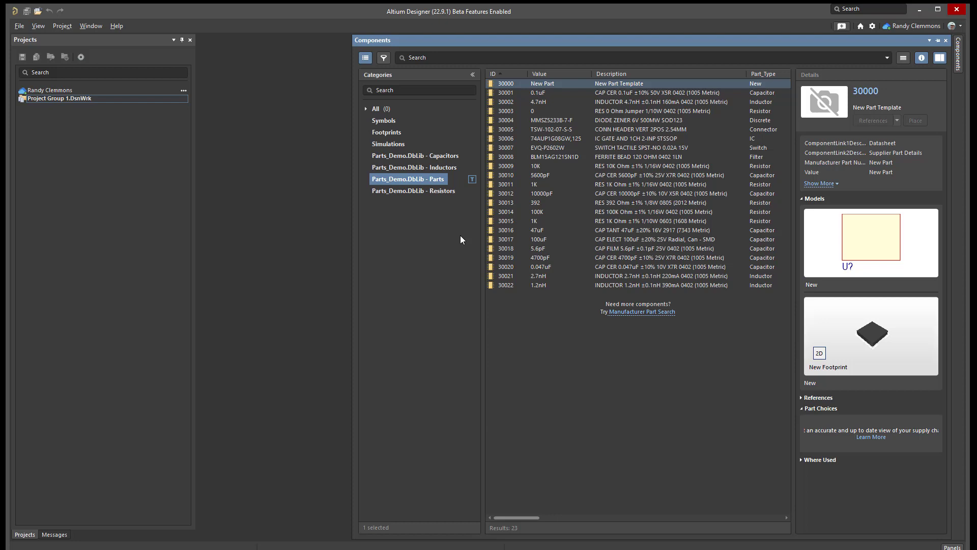
{"action": "left_click", "coordinate": [419, 156]}
{"action": "left_click", "coordinate": [415, 170]}
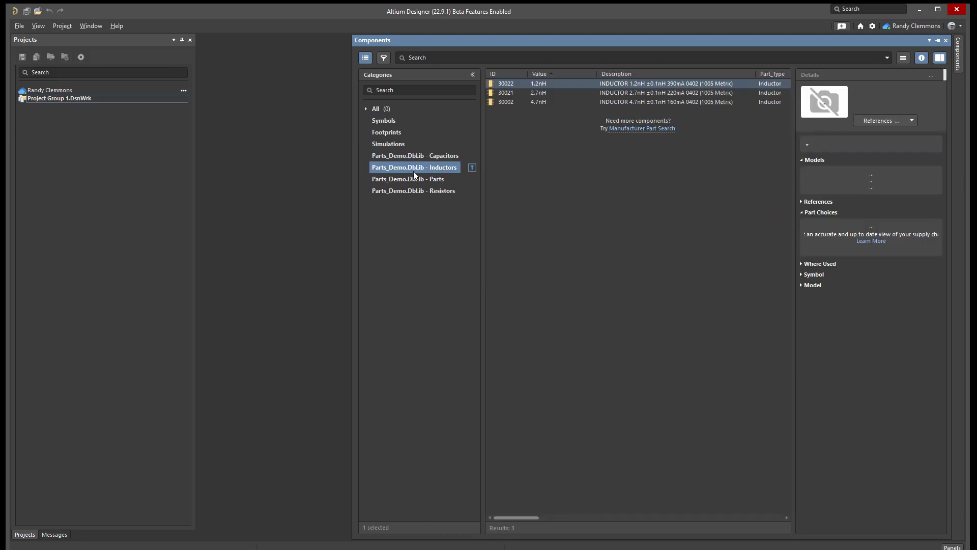
{"action": "left_click", "coordinate": [408, 192]}
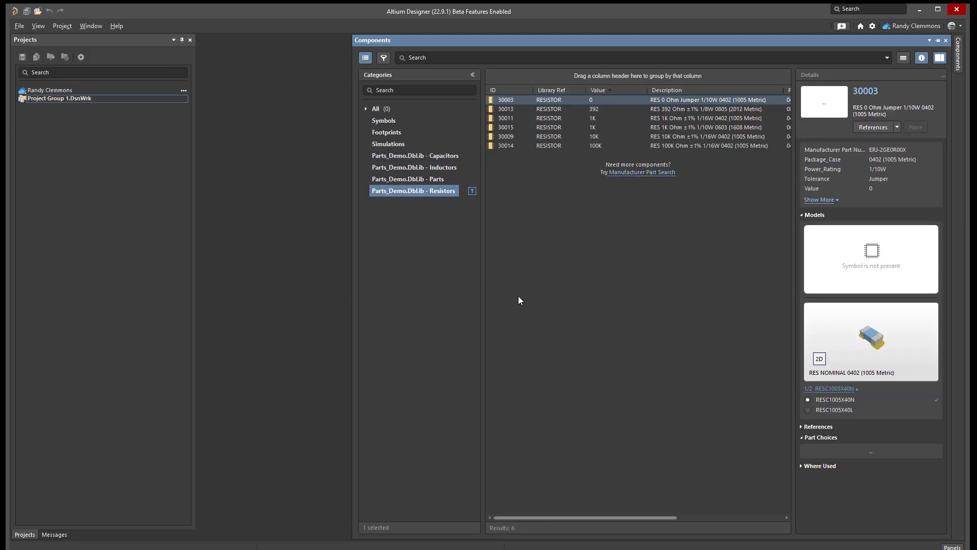
{"action": "left_click", "coordinate": [253, 271]}
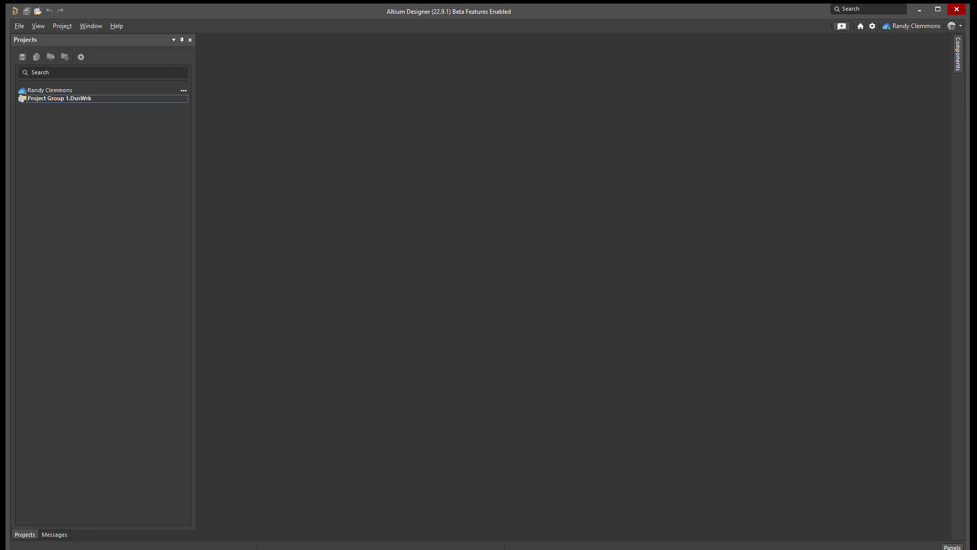
{"action": "left_click_drag", "start_coordinate": [298, 549], "coordinate": [294, 545]}
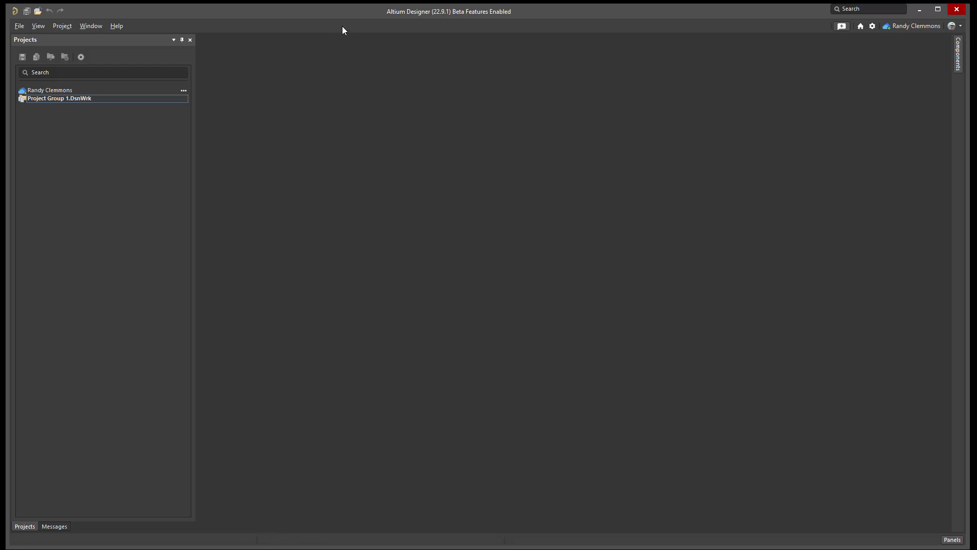
{"action": "left_click_drag", "start_coordinate": [331, 14], "coordinate": [329, 12]}
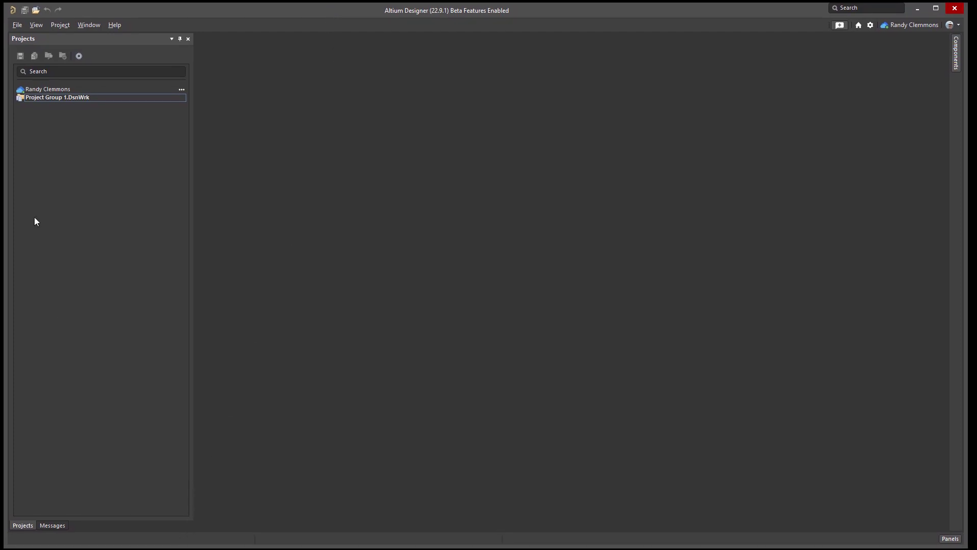
- Create a new PCB project named 'Parts Git Repo' in the C:\Parts folder
{"action": "left_click", "coordinate": [18, 25]}
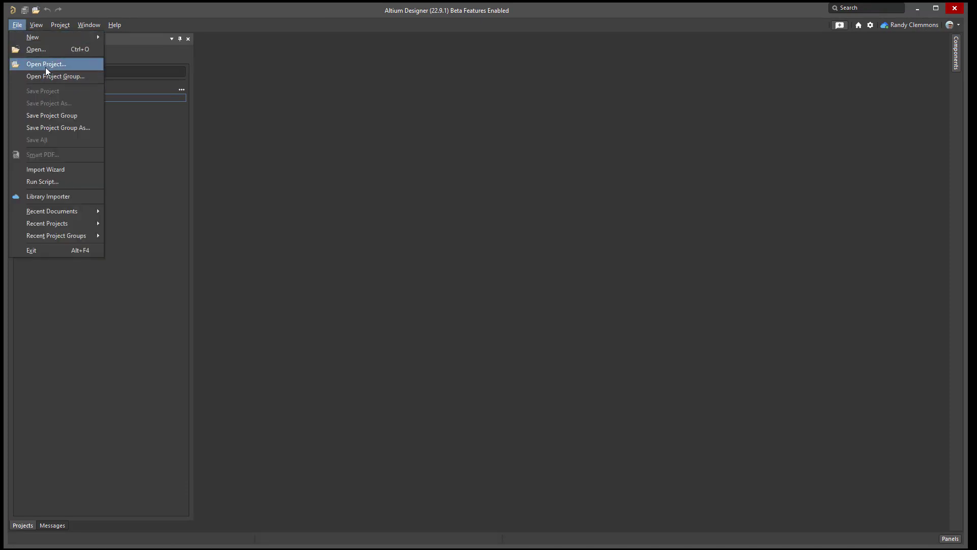
{"action": "mouse_move", "coordinate": [42, 38]}
{"action": "left_click", "coordinate": [132, 38]}
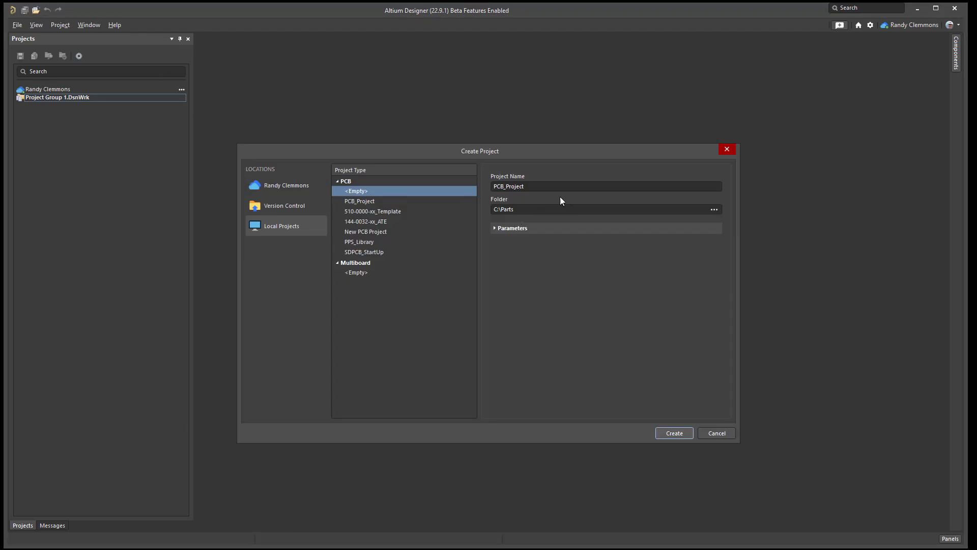
{"action": "left_click", "coordinate": [558, 191]}
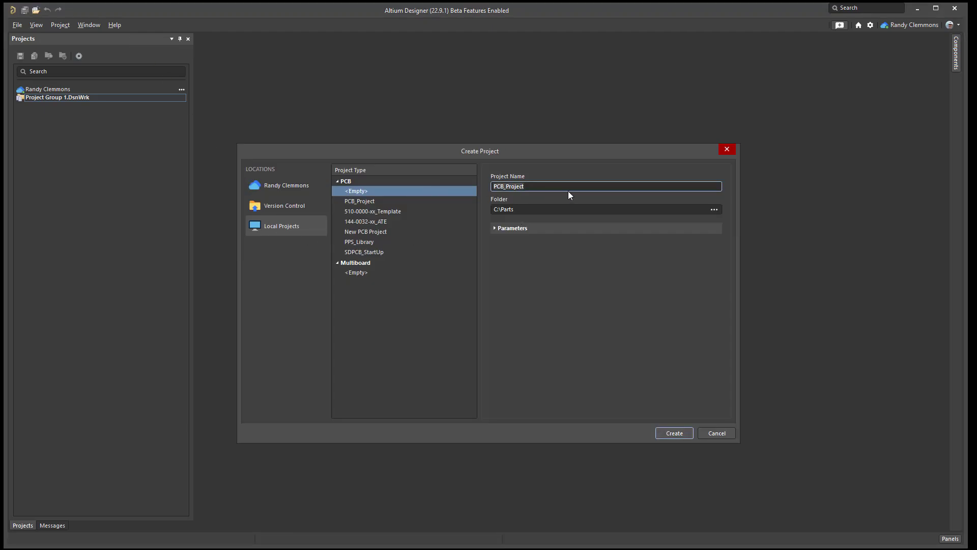
{"action": "type", "text": "Parts Git Repo"}
{"action": "left_click", "coordinate": [679, 434]}
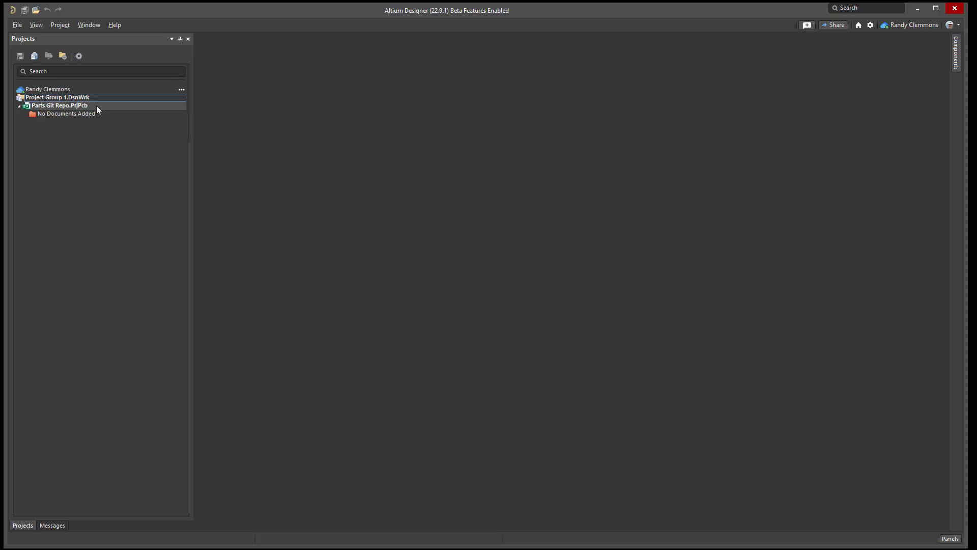
- Open the Parts Git Repo.PrjPcb folder in File Explorer with Explore, then minimize Altium Designer
{"action": "right_click", "coordinate": [97, 106]}
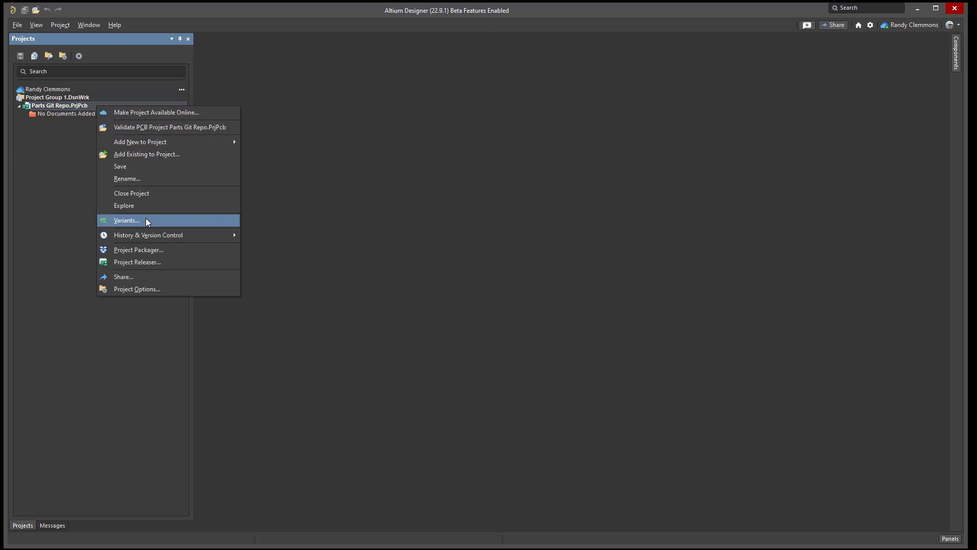
{"action": "left_click", "coordinate": [130, 207]}
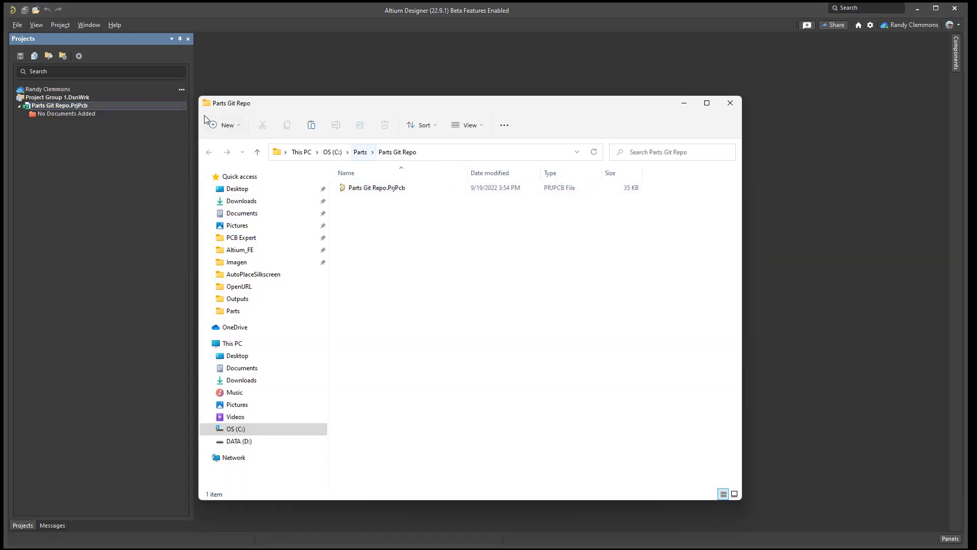
{"action": "right_click", "coordinate": [117, 105]}
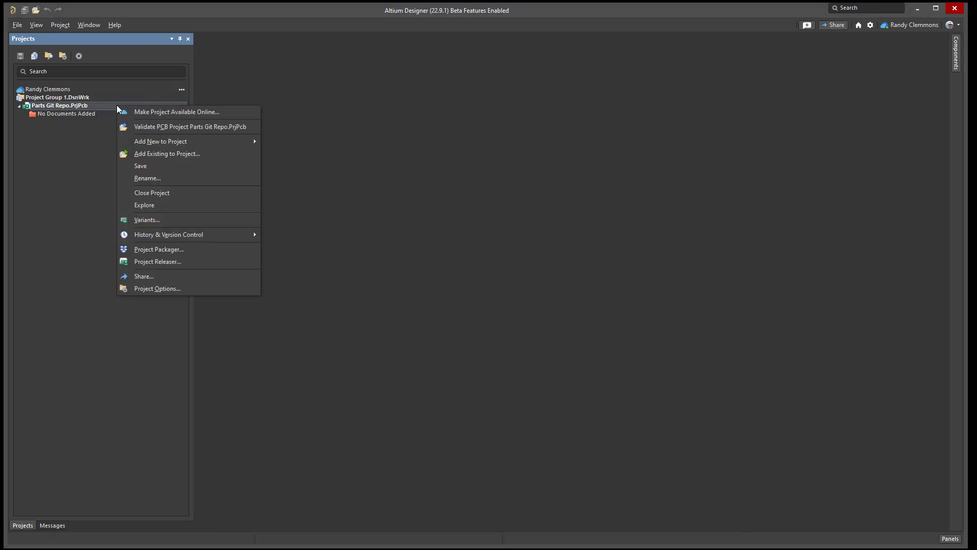
{"action": "left_click", "coordinate": [142, 203]}
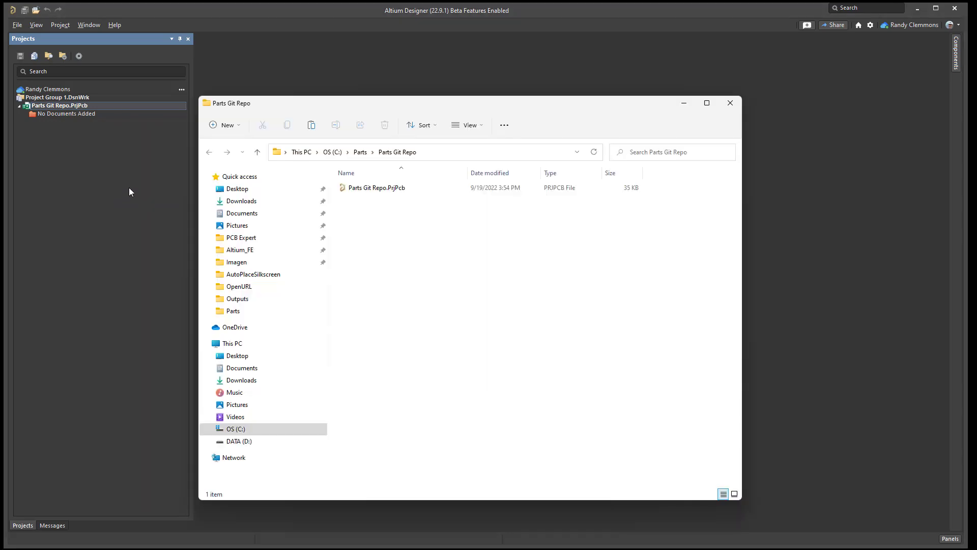
{"action": "right_click", "coordinate": [86, 106]}
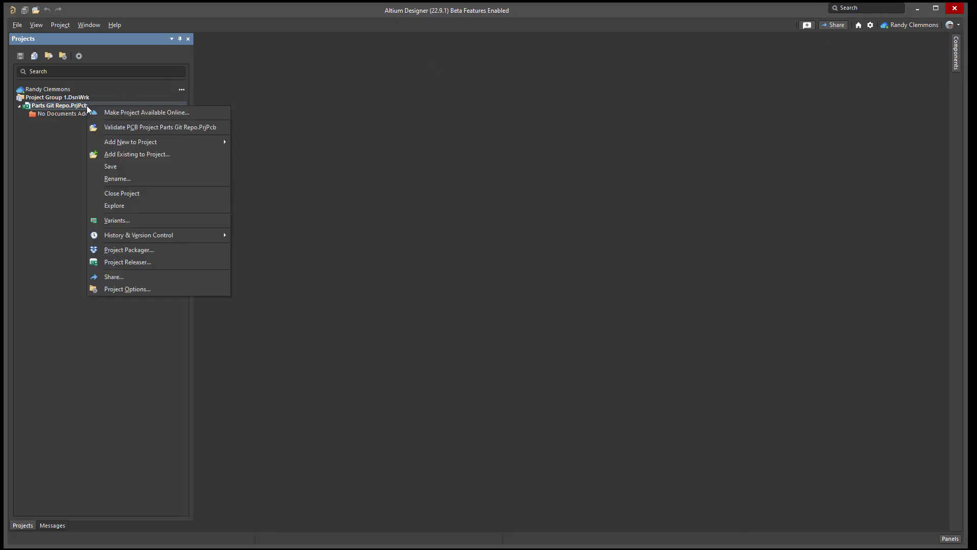
{"action": "left_click", "coordinate": [127, 205]}
{"action": "left_click", "coordinate": [912, 8]}
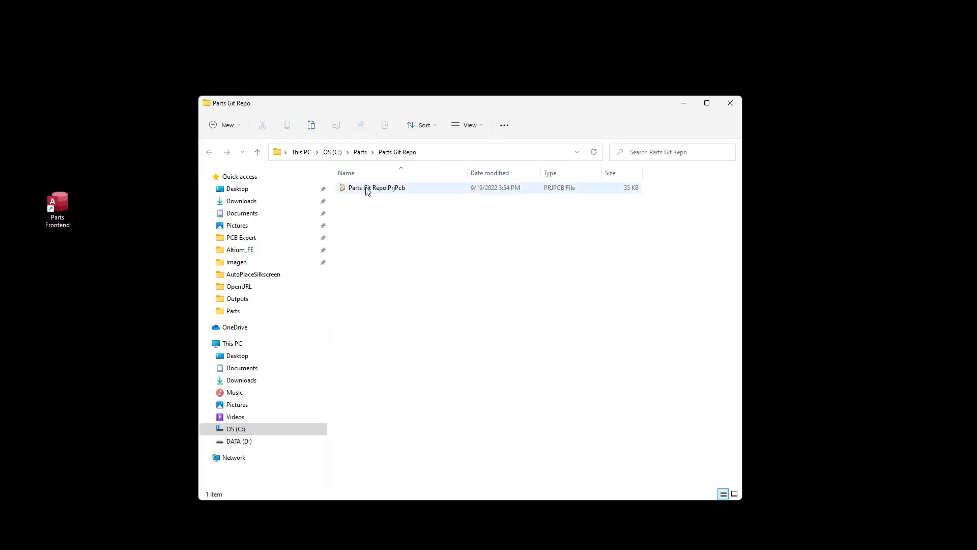
- Move Parts Git Repo.PrjPcb up into the C:\Parts folder
{"action": "left_click_drag", "start_coordinate": [367, 190], "coordinate": [360, 151]}
{"action": "left_click", "coordinate": [360, 152]}
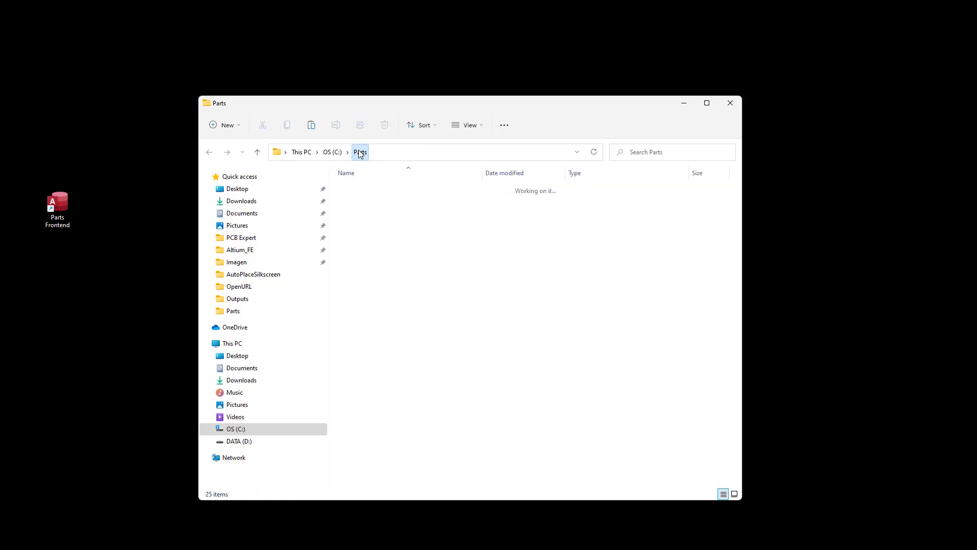
{"action": "right_click", "coordinate": [375, 233]}
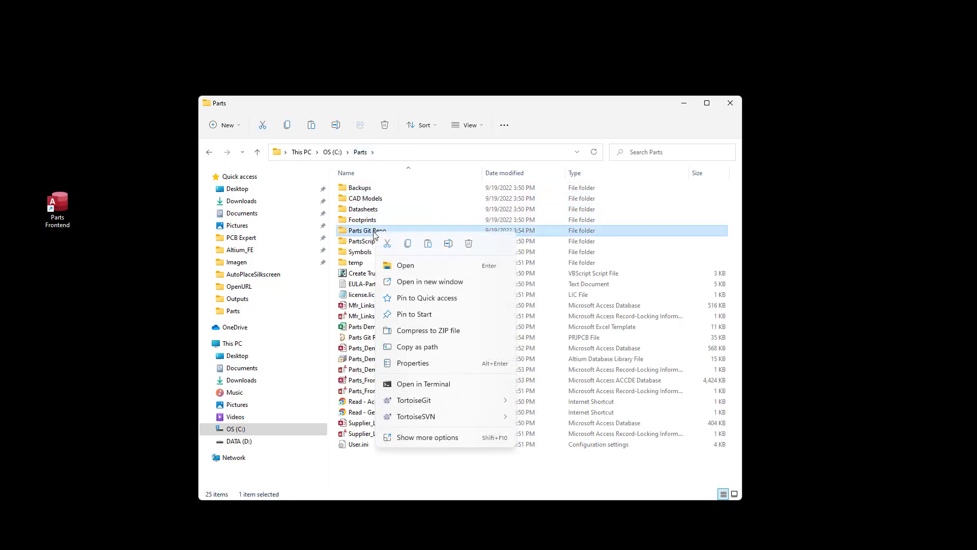
{"action": "key", "text": "Escape"}
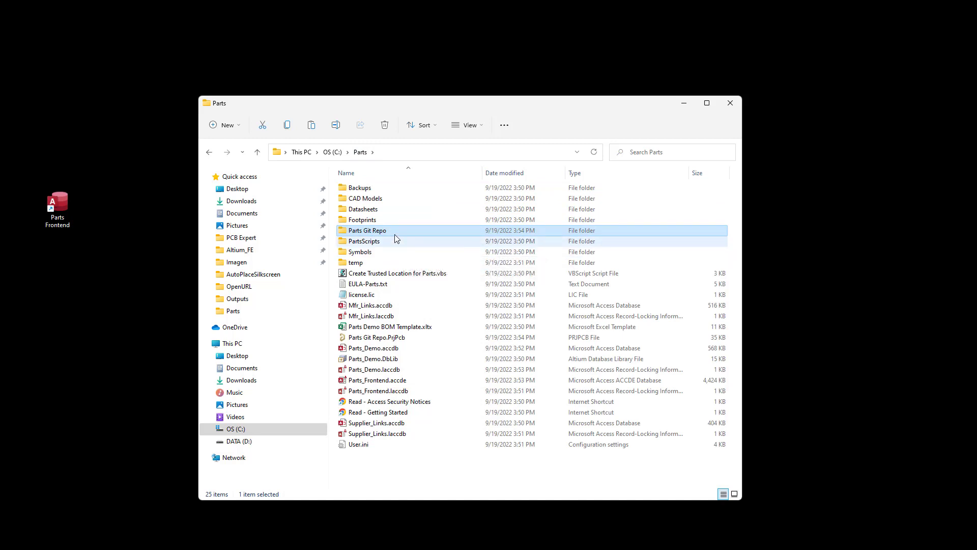
- Delete the emptied Parts Git Repo folder and open Parts Git Repo.PrjPcb in Altium
{"action": "key", "text": "F2"}
{"action": "key", "text": "BackSpace"}
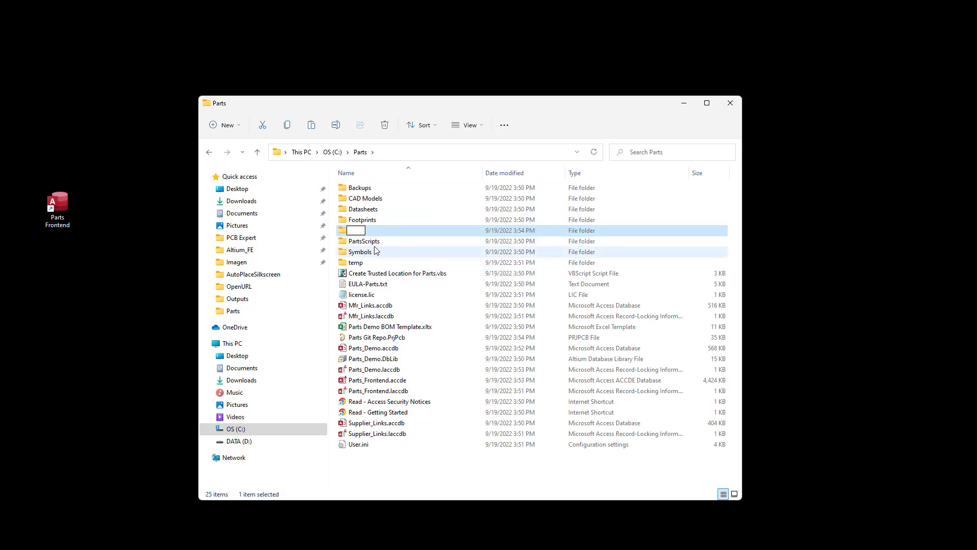
{"action": "type", "text": "Parts Git Repo"}
{"action": "key", "text": "Return"}
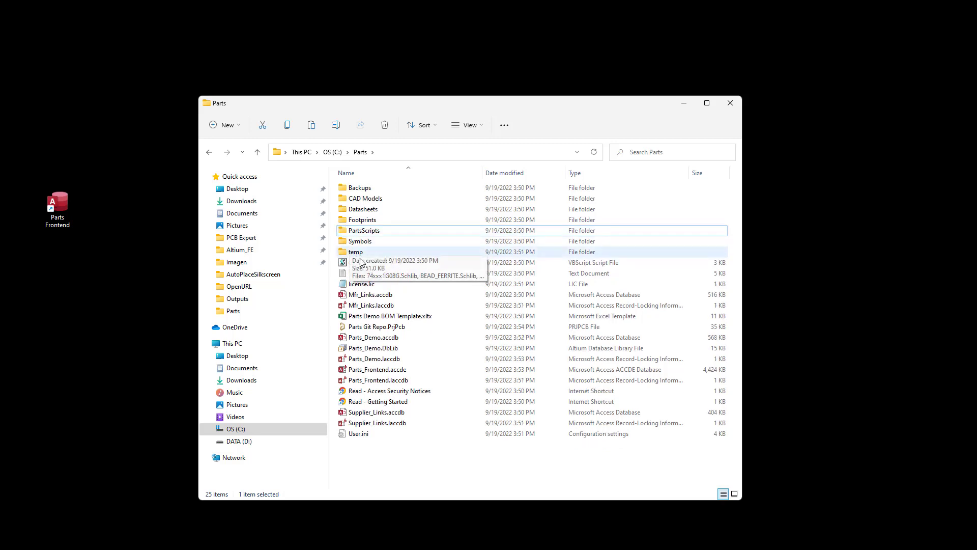
{"action": "double_click", "coordinate": [390, 331]}
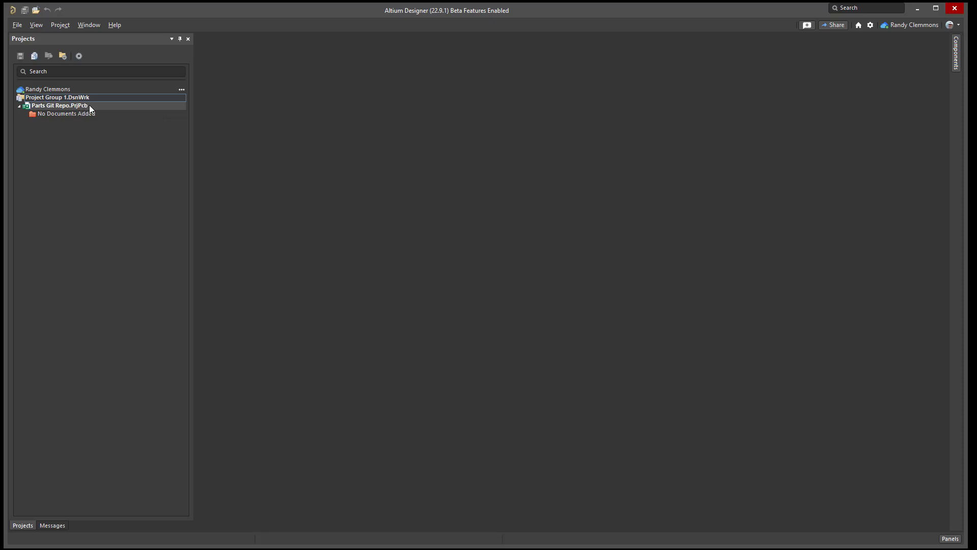
- Add Symbols\New.SchLib to the project and expand its Libraries folder
{"action": "right_click", "coordinate": [89, 106]}
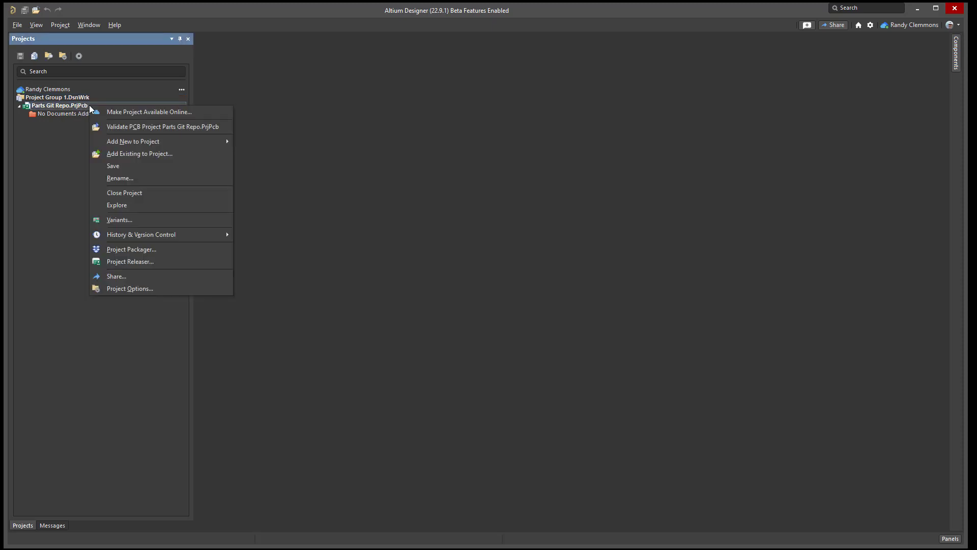
{"action": "left_click", "coordinate": [135, 157]}
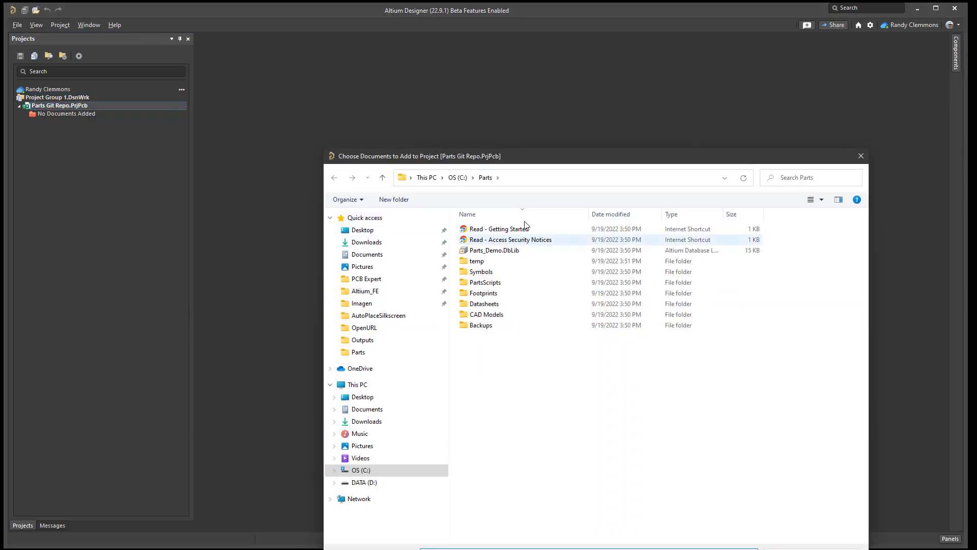
{"action": "left_click_drag", "start_coordinate": [522, 157], "coordinate": [441, 61]}
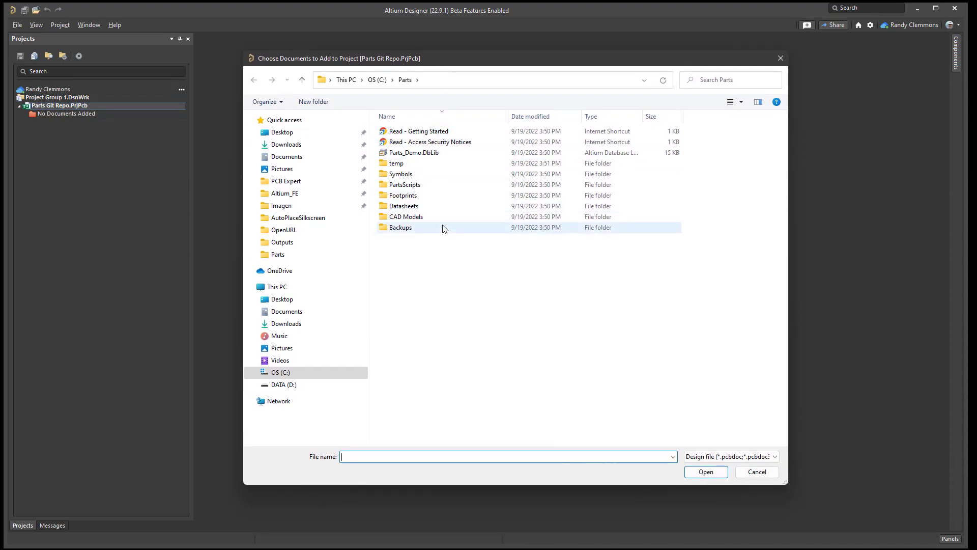
{"action": "double_click", "coordinate": [408, 174]}
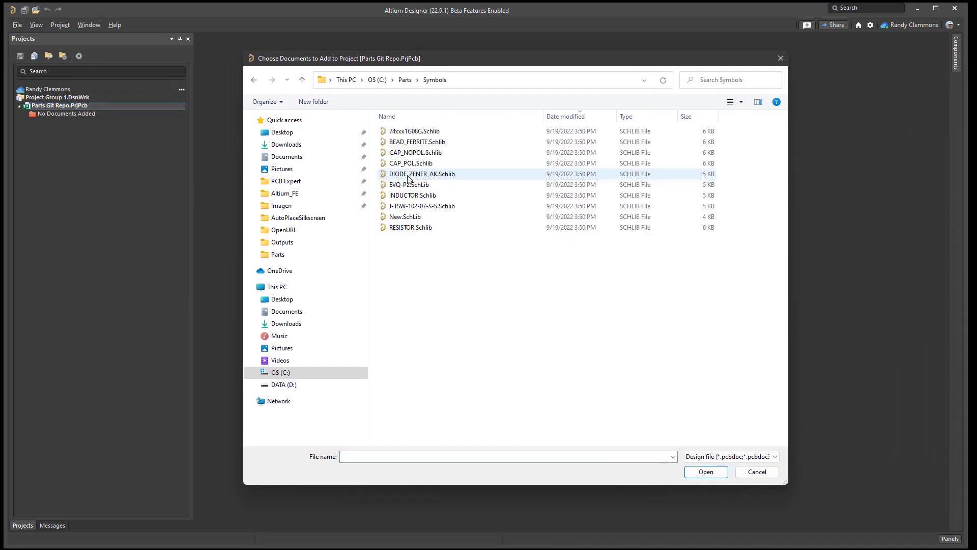
{"action": "left_click", "coordinate": [406, 218]}
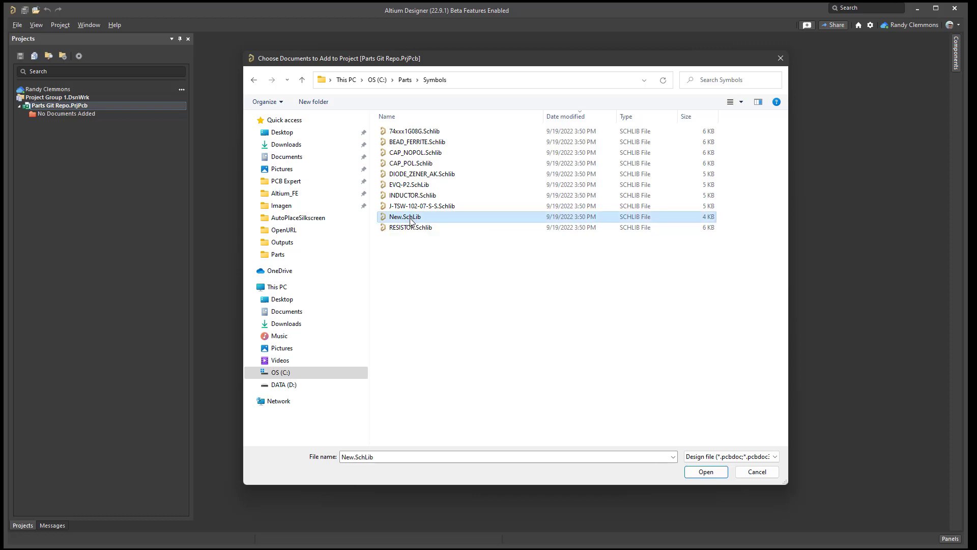
{"action": "double_click", "coordinate": [405, 218]}
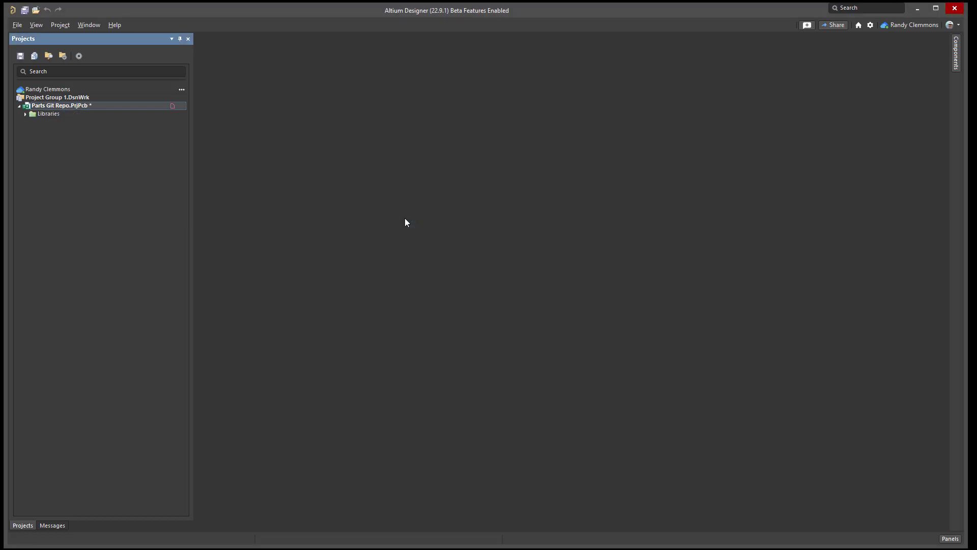
{"action": "left_click", "coordinate": [25, 114]}
{"action": "left_click", "coordinate": [32, 123]}
- Add Footprints\New.PcbLib to the project and show the PCB Library Documents
{"action": "right_click", "coordinate": [73, 108]}
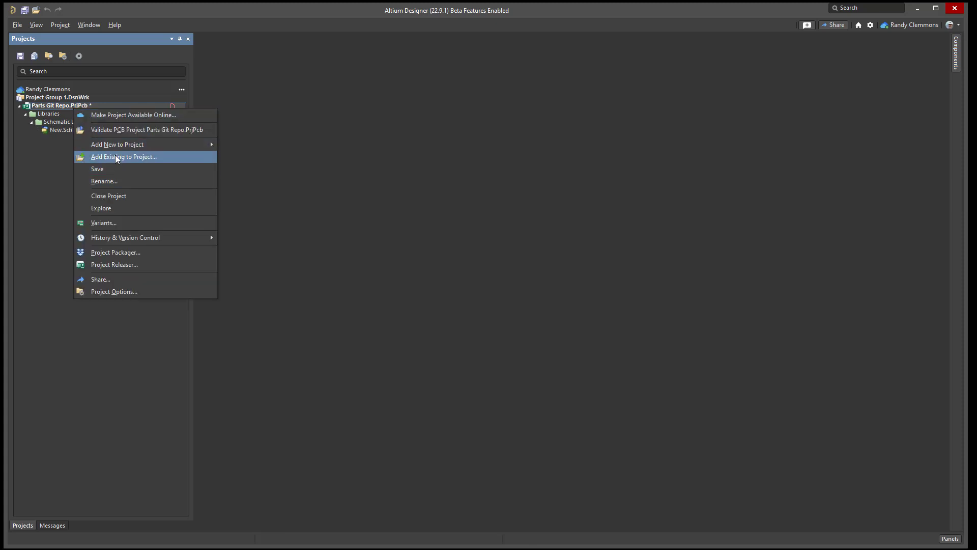
{"action": "left_click", "coordinate": [116, 158]}
{"action": "left_click", "coordinate": [404, 80]}
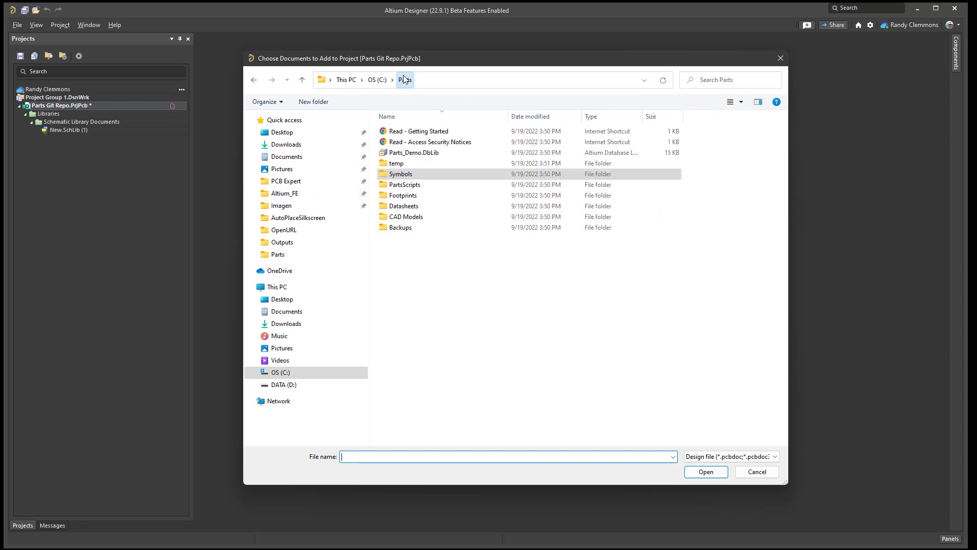
{"action": "double_click", "coordinate": [403, 196]}
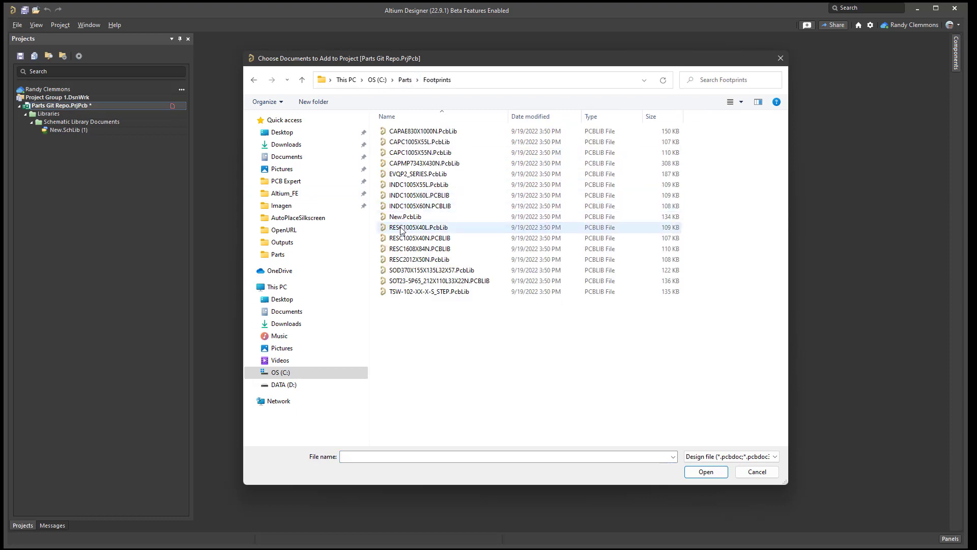
{"action": "double_click", "coordinate": [395, 218]}
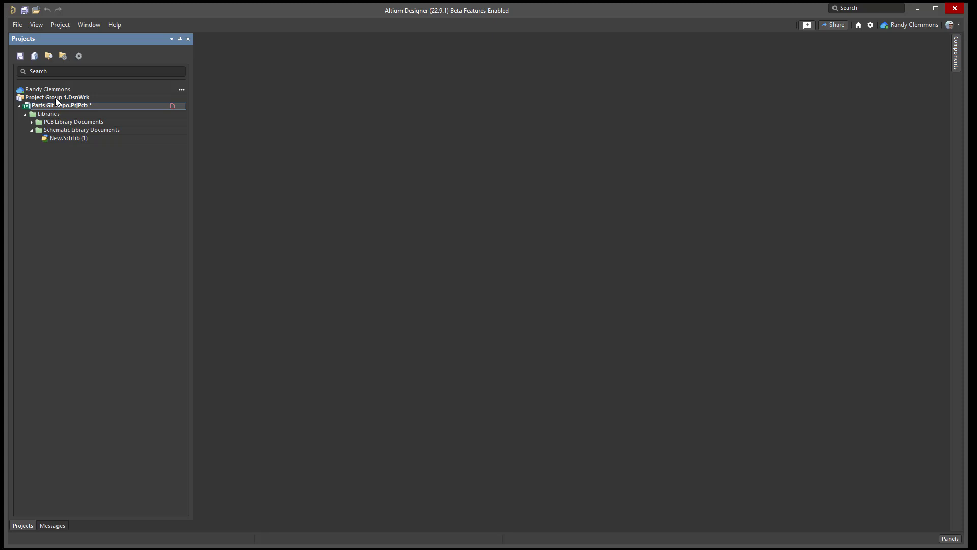
{"action": "left_click", "coordinate": [32, 122]}
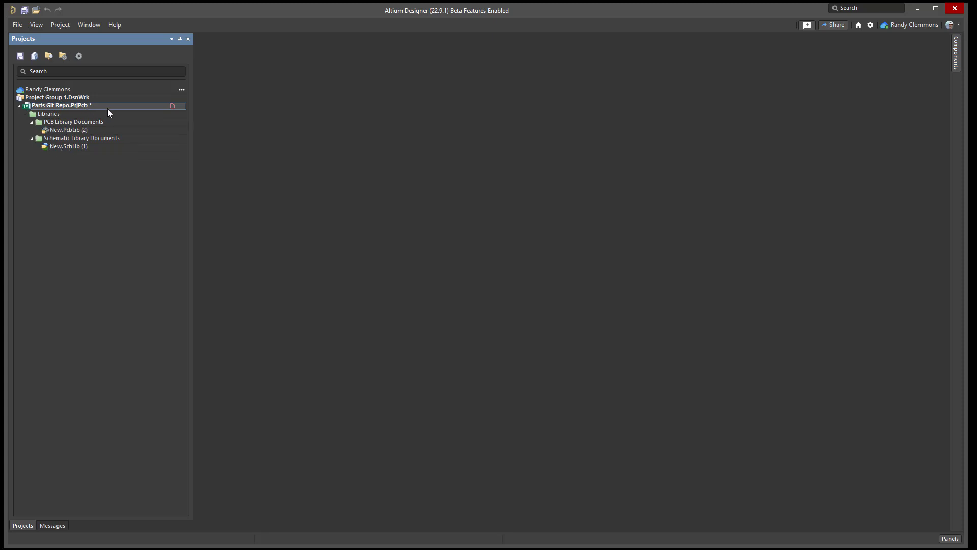
- Add Parts_Demo.DbLib to the Parts Git Repo project
{"action": "right_click", "coordinate": [108, 104]}
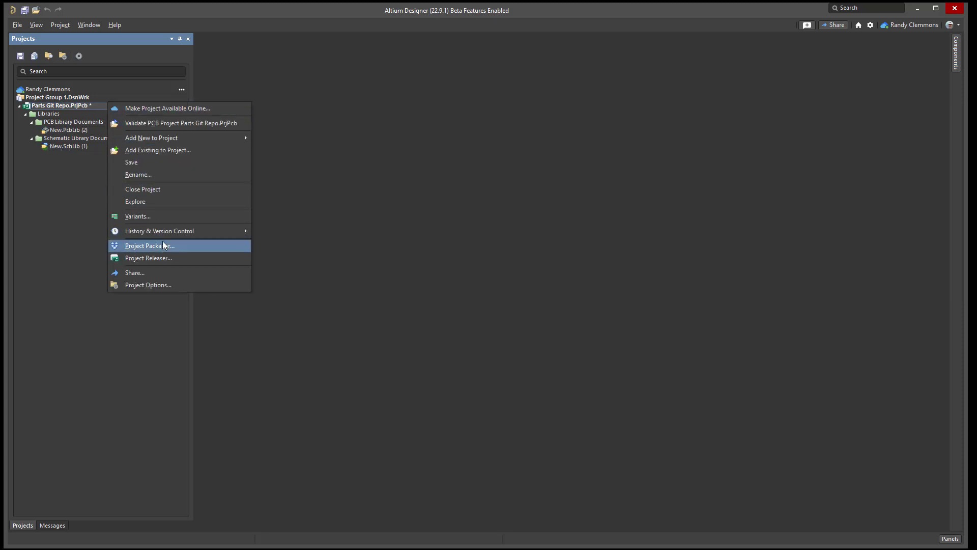
{"action": "left_click", "coordinate": [156, 149]}
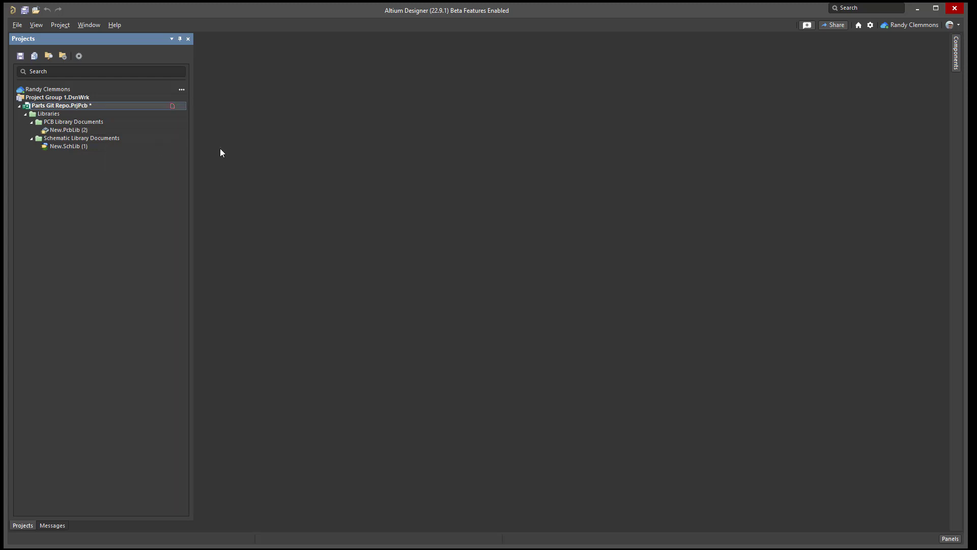
{"action": "double_click", "coordinate": [415, 152]}
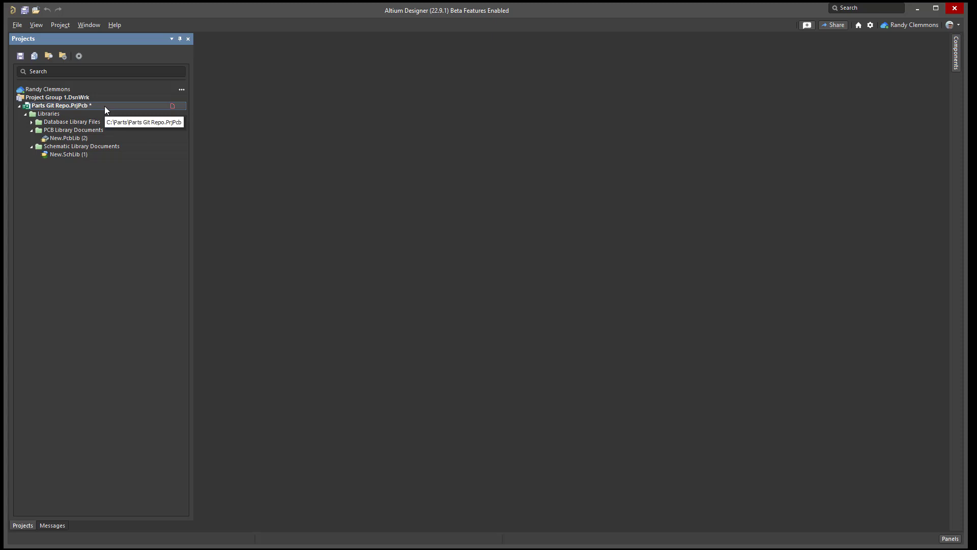
- Add Parts_Demo.accdb using the All files (*.*) filter and expand the new folders
{"action": "right_click", "coordinate": [105, 106]}
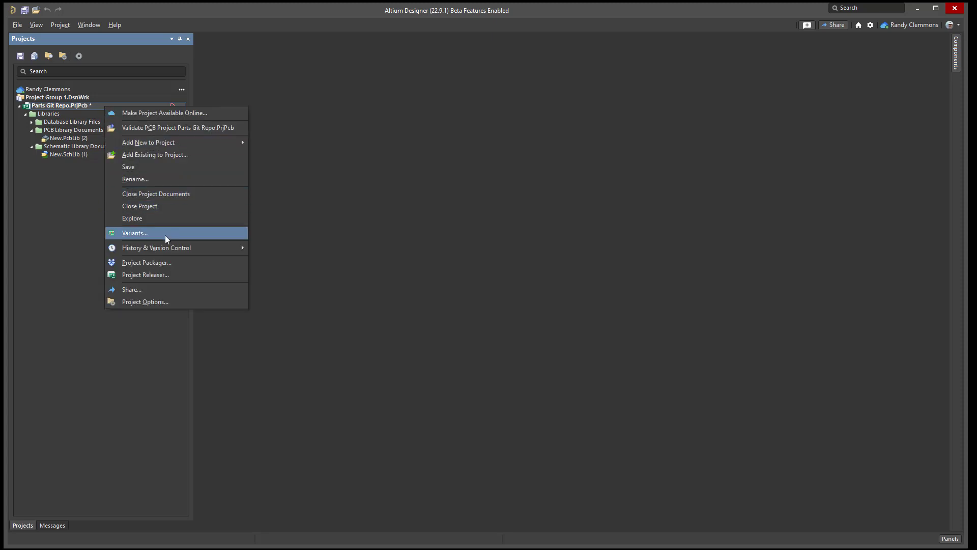
{"action": "left_click", "coordinate": [152, 156]}
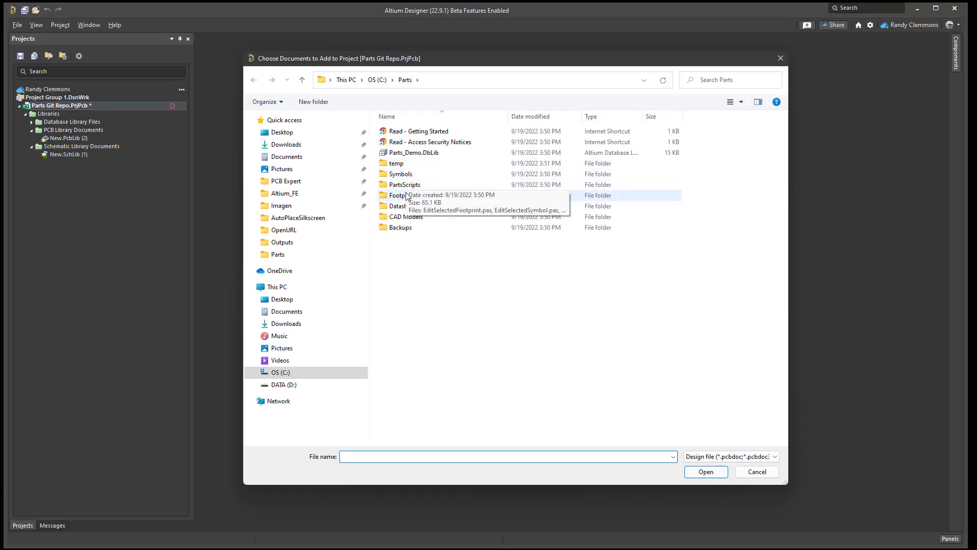
{"action": "left_click", "coordinate": [753, 457]}
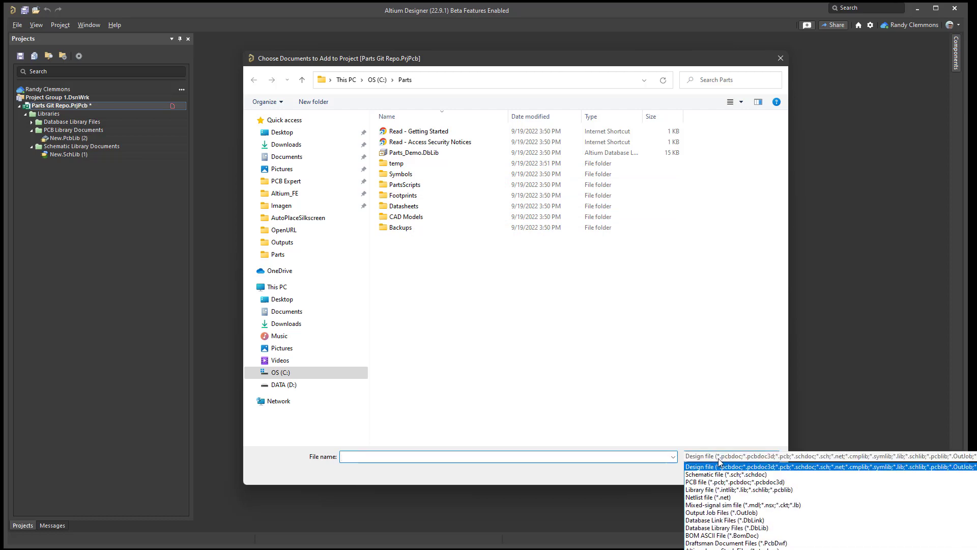
{"action": "left_click", "coordinate": [713, 546]}
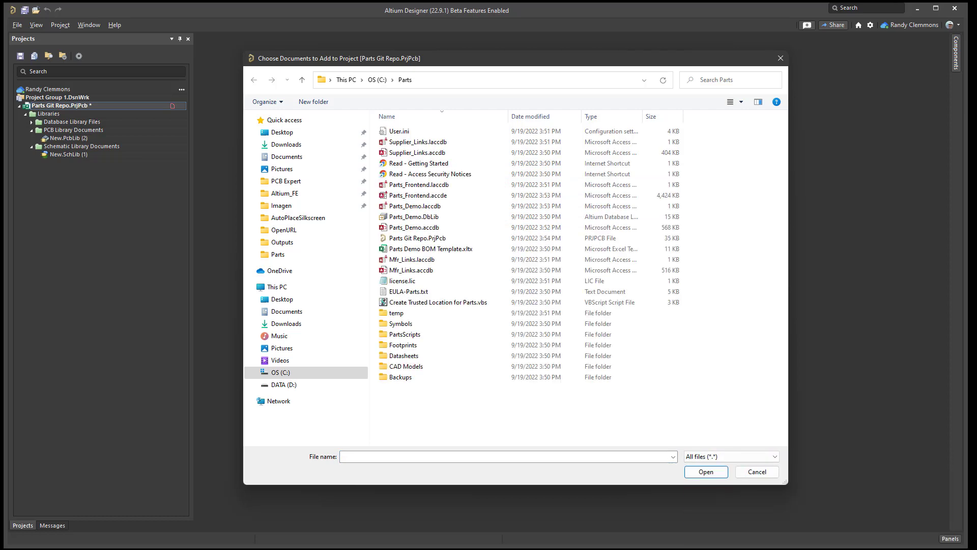
{"action": "double_click", "coordinate": [425, 229]}
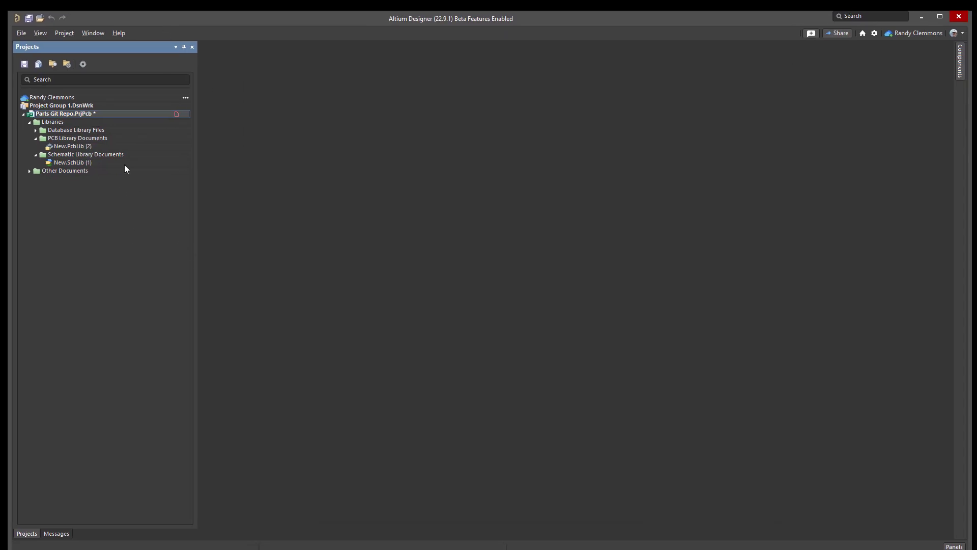
{"action": "left_click", "coordinate": [29, 171]}
{"action": "left_click", "coordinate": [35, 130]}
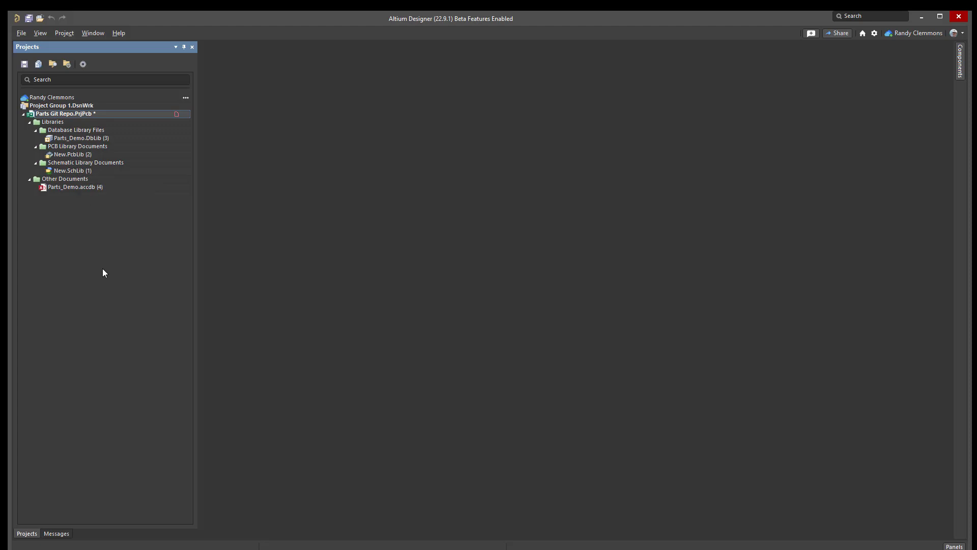
- Make Parts Git Repo available online, saving it first and keeping Version Control checked
{"action": "right_click", "coordinate": [131, 115]}
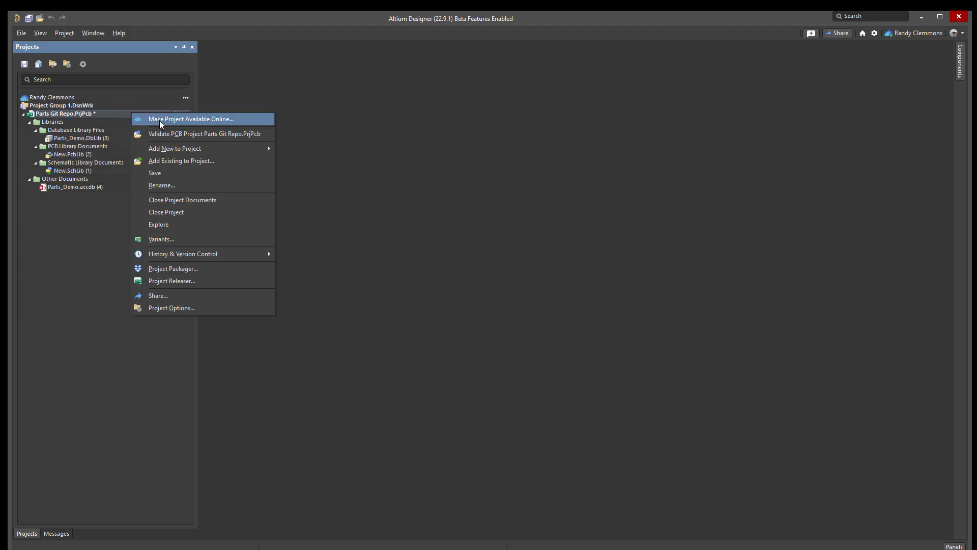
{"action": "left_click", "coordinate": [39, 277]}
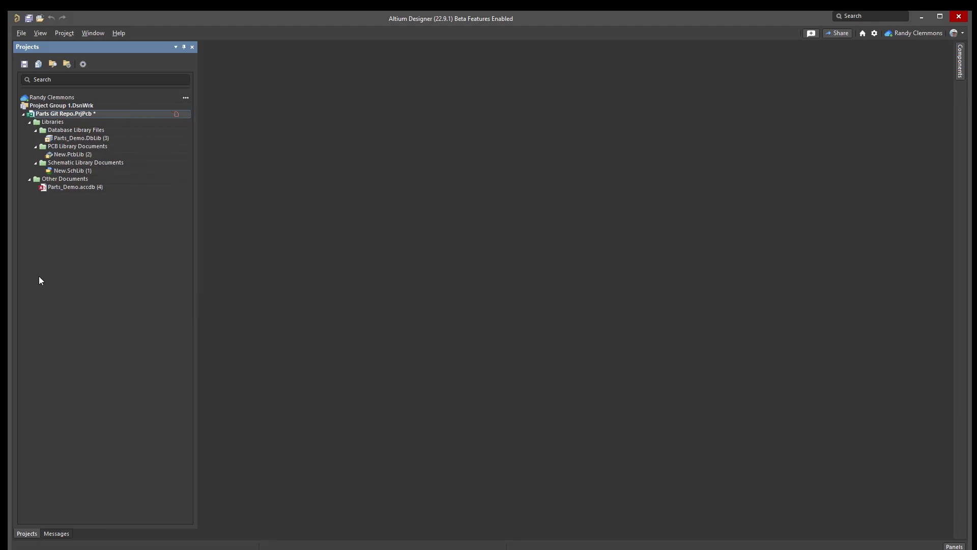
{"action": "left_click", "coordinate": [82, 139]}
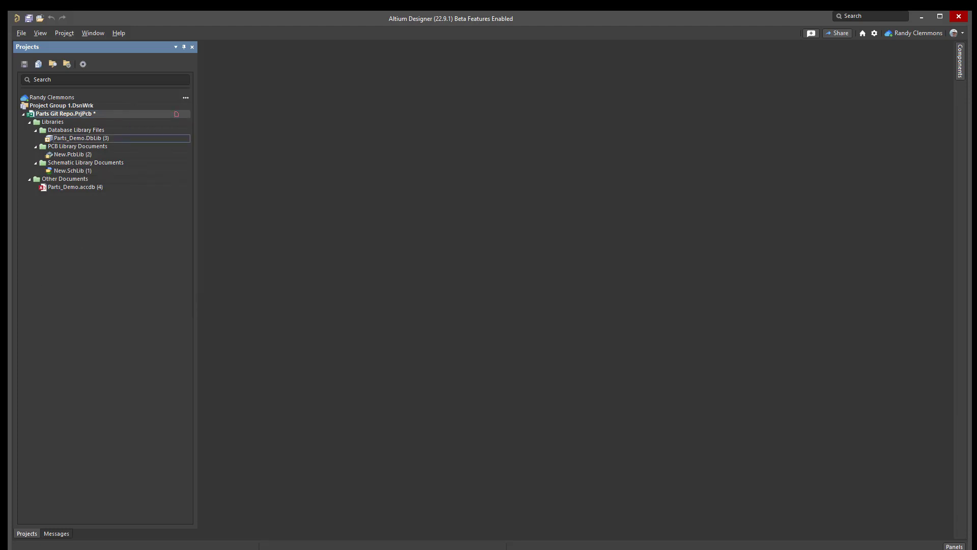
{"action": "right_click", "coordinate": [116, 116]}
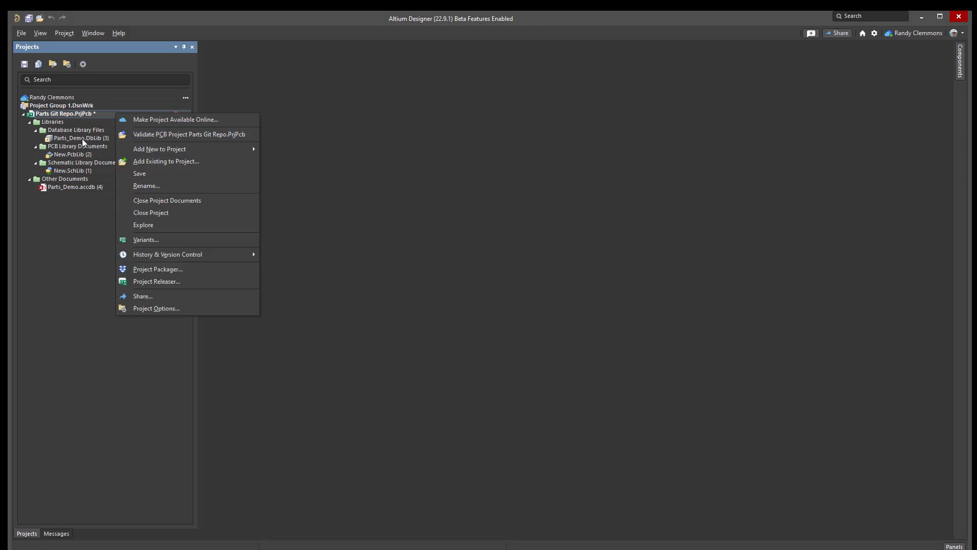
{"action": "mouse_move", "coordinate": [251, 257]}
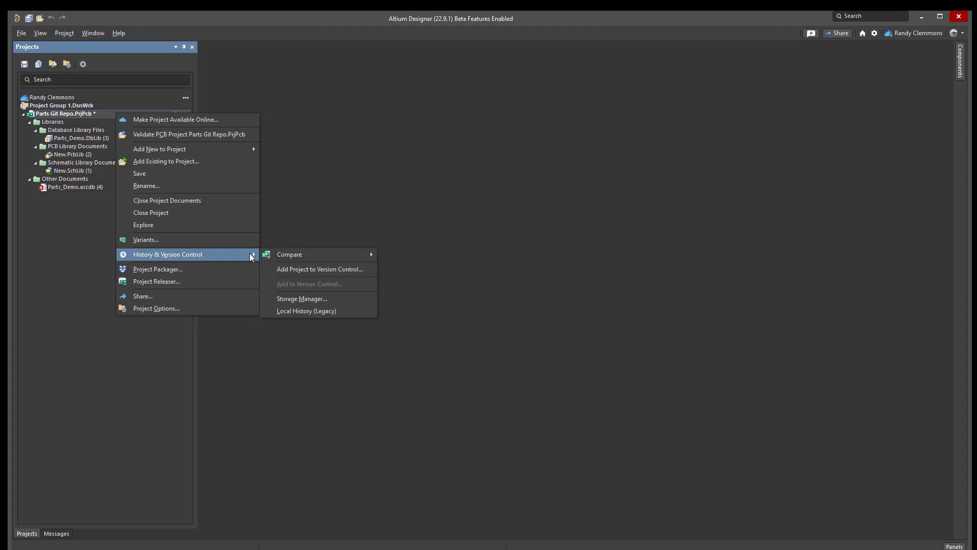
{"action": "left_click", "coordinate": [290, 271]}
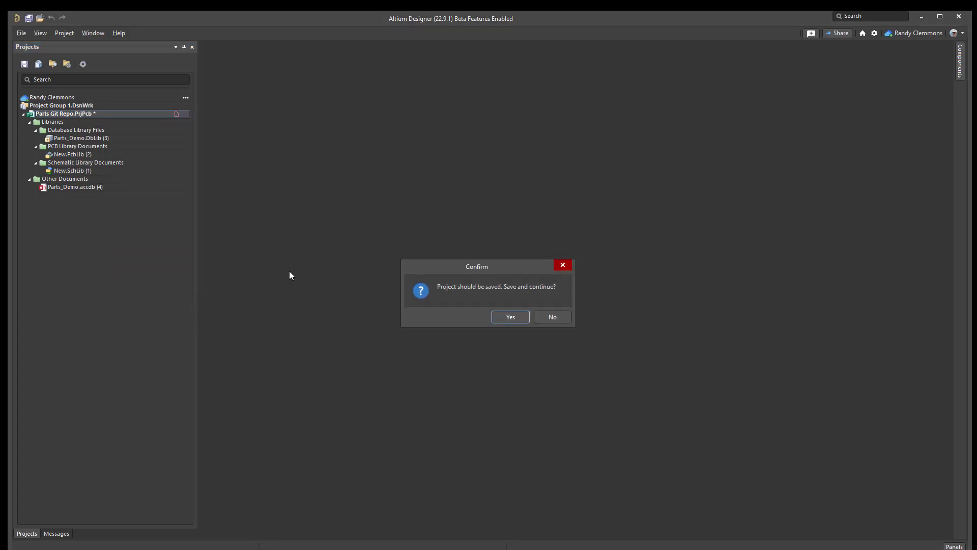
{"action": "left_click", "coordinate": [509, 318]}
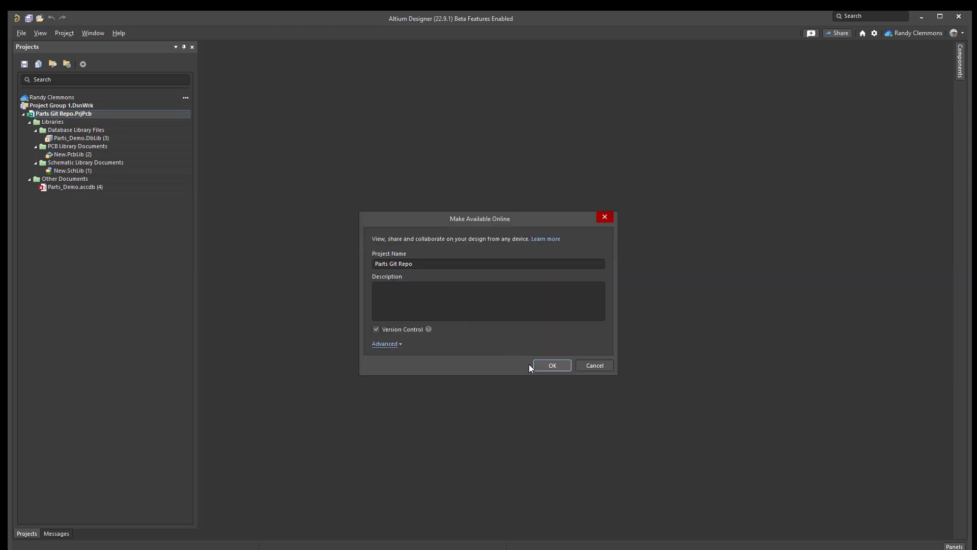
{"action": "left_click", "coordinate": [552, 366]}
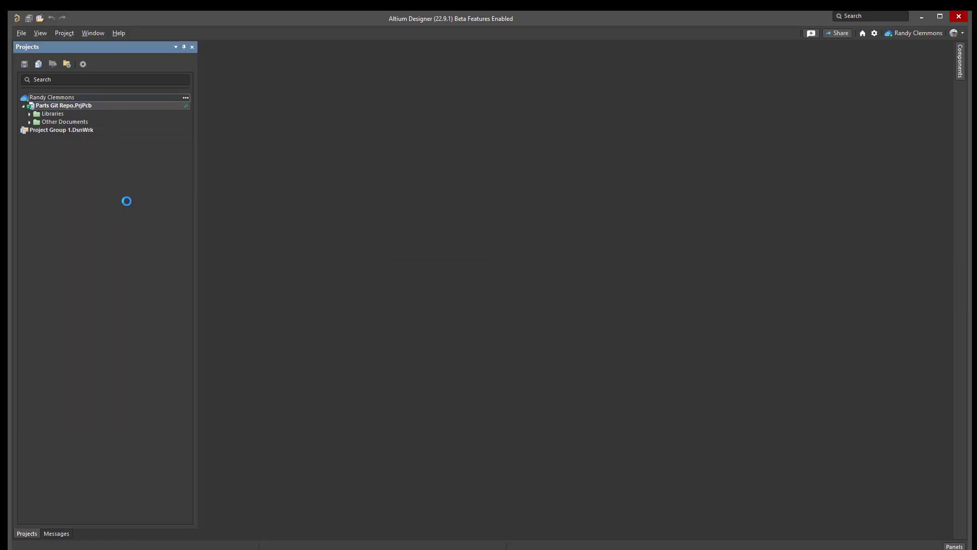
- Expand the library and Other Documents folders to check version-control ticks, then close Parts Git Repo
{"action": "left_click", "coordinate": [30, 115]}
{"action": "left_click", "coordinate": [36, 123]}
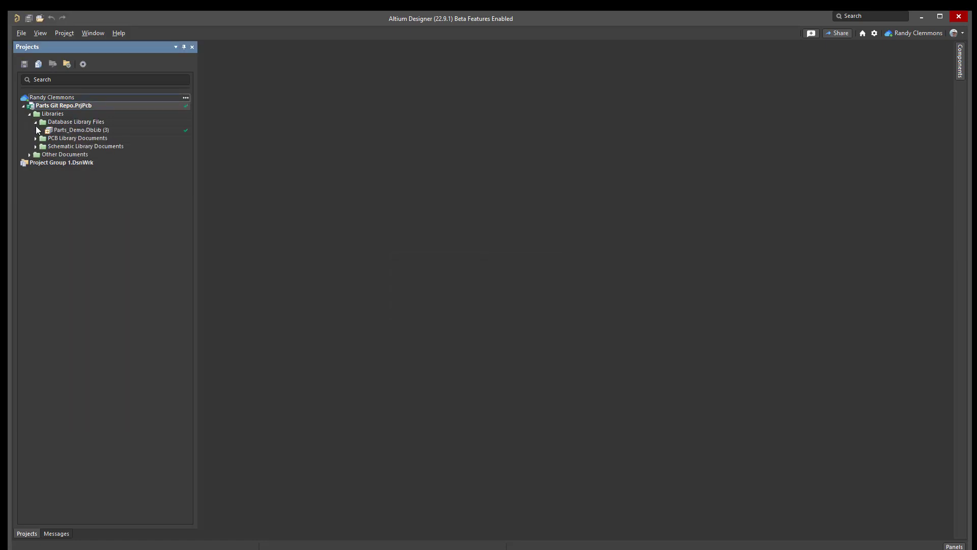
{"action": "left_click", "coordinate": [36, 139]}
{"action": "left_click", "coordinate": [33, 154]}
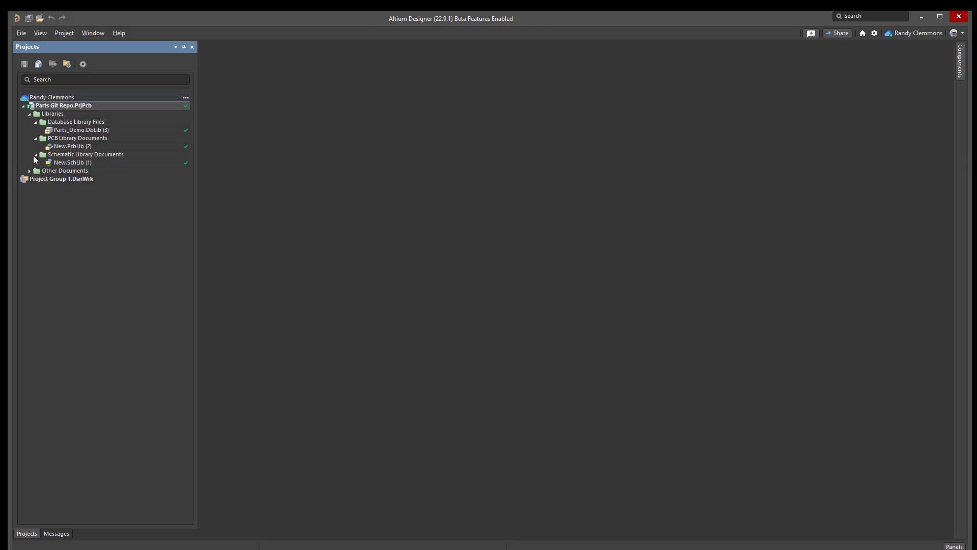
{"action": "left_click", "coordinate": [30, 171]}
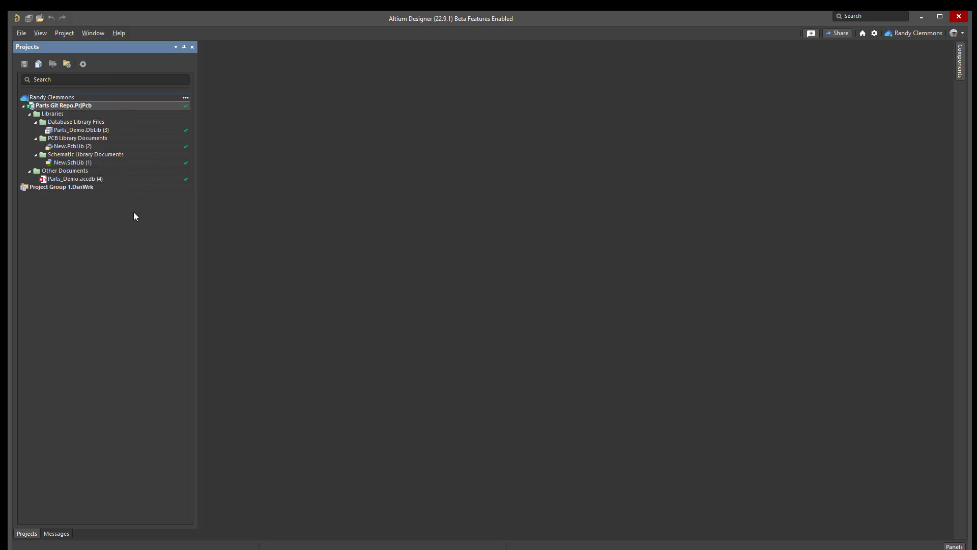
{"action": "right_click", "coordinate": [98, 107]}
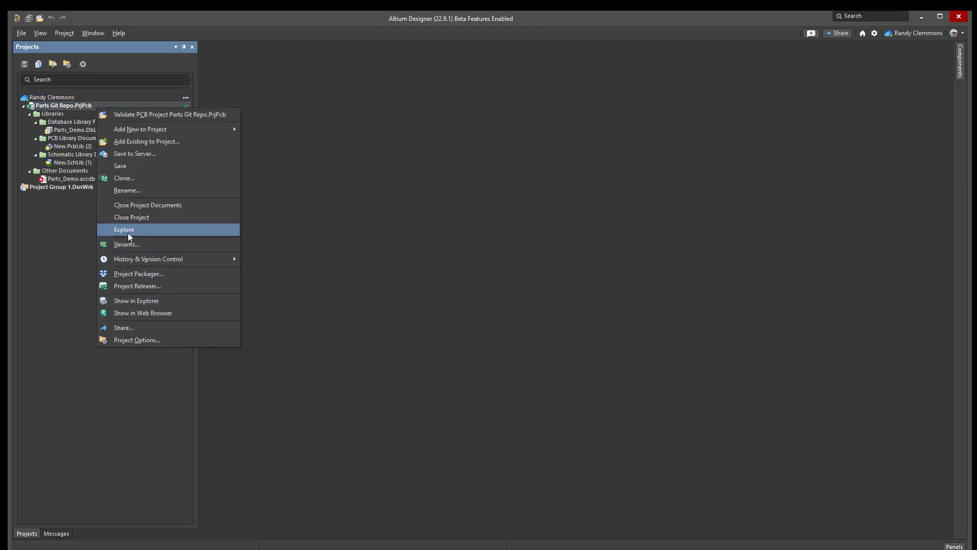
{"action": "left_click", "coordinate": [127, 219]}
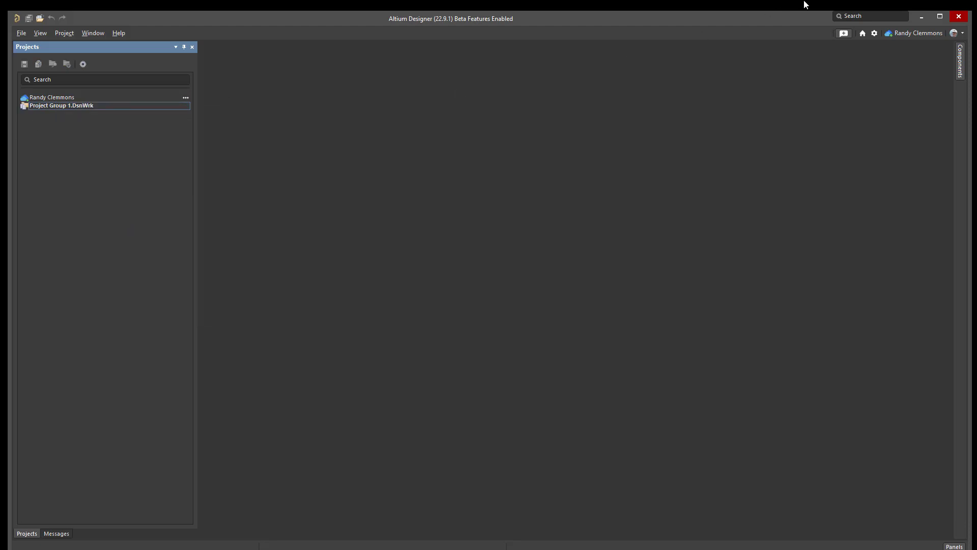
- Minimize Altium and Explorer, then open the Parts backend folder from the Access Parts form's Explore menu
{"action": "left_click", "coordinate": [923, 16]}
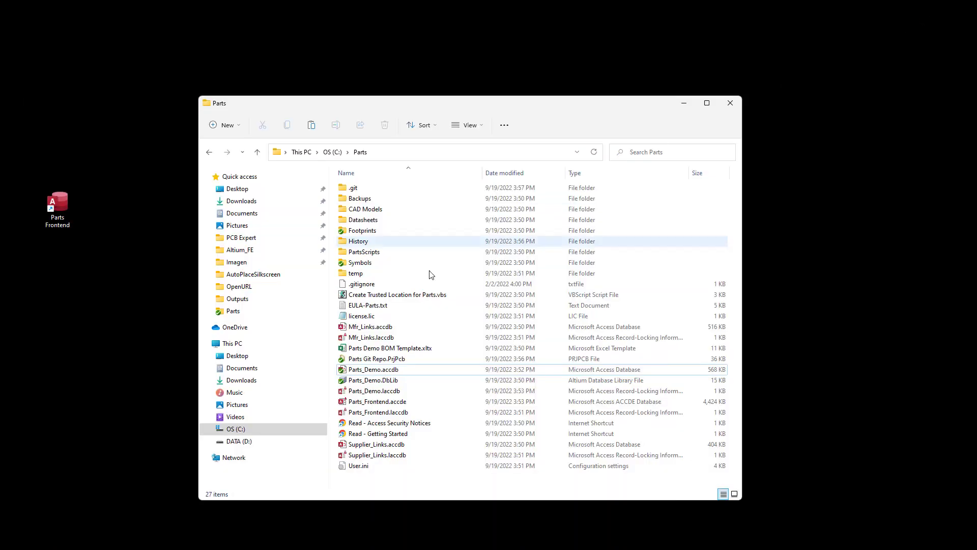
{"action": "left_click", "coordinate": [684, 104]}
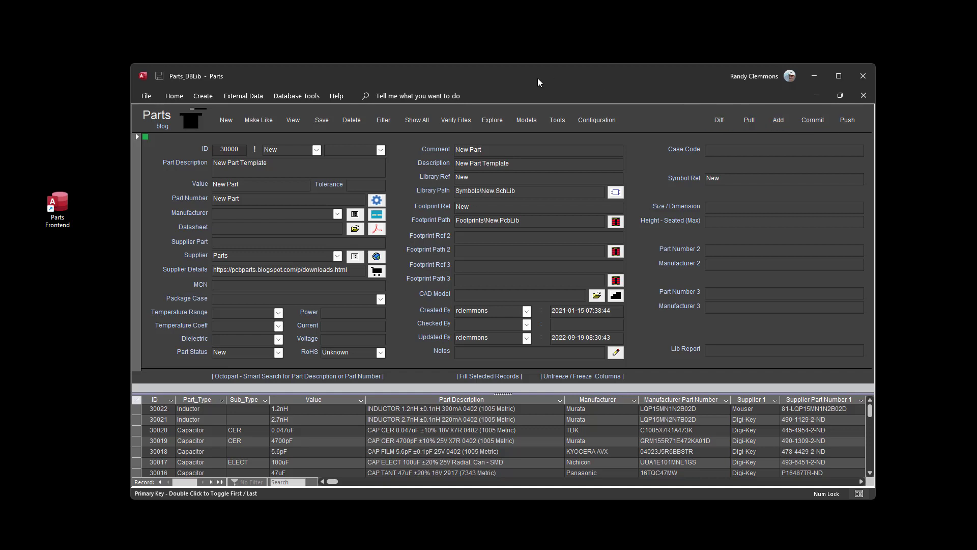
{"action": "left_click_drag", "start_coordinate": [538, 77], "coordinate": [530, 63]}
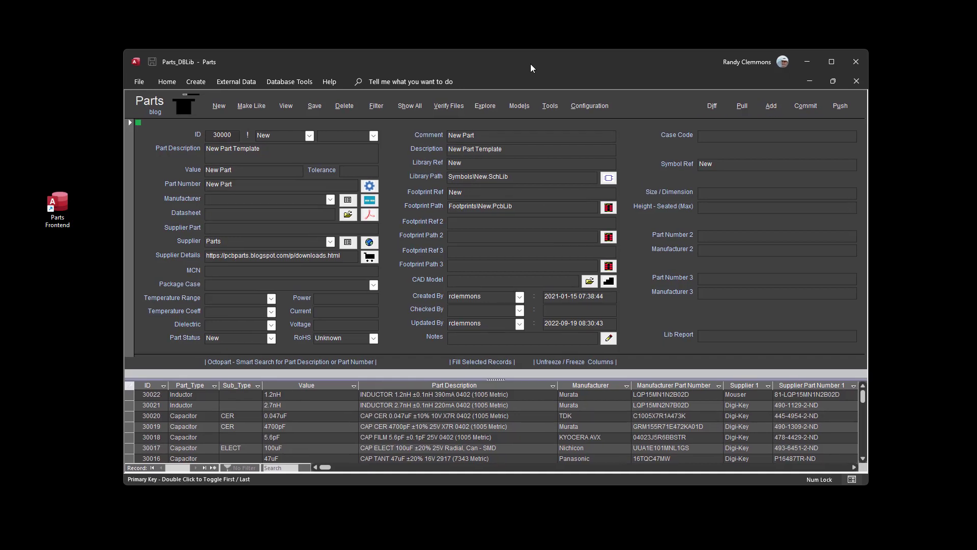
{"action": "left_click", "coordinate": [491, 108]}
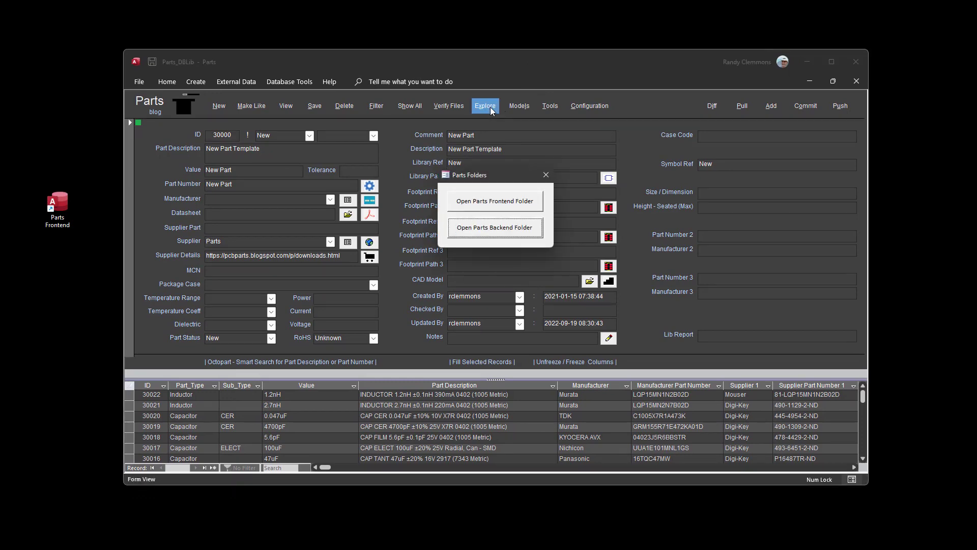
{"action": "left_click", "coordinate": [491, 235]}
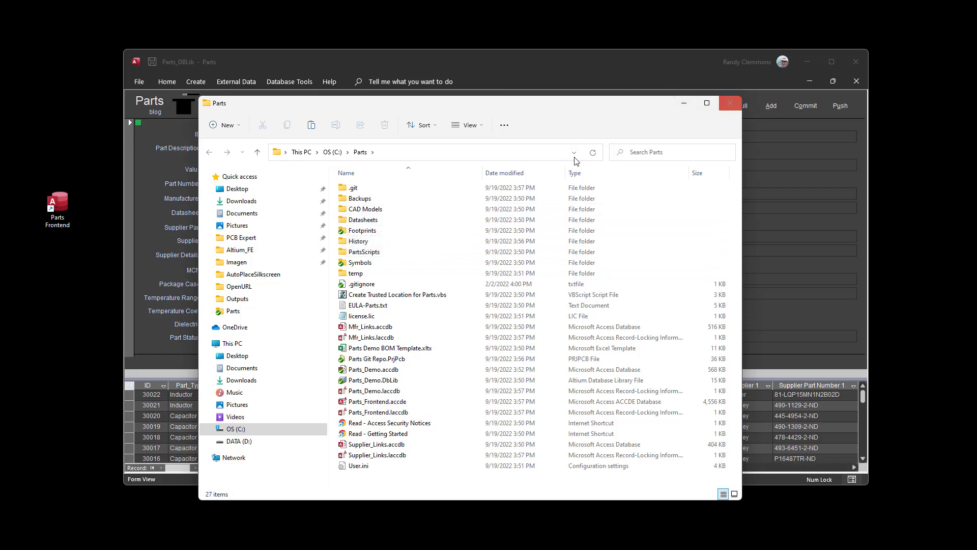
- Reopen Parts Git Repo and add Datasheets\BLM15A_SN.pdf using the All files filter
{"action": "double_click", "coordinate": [376, 359]}
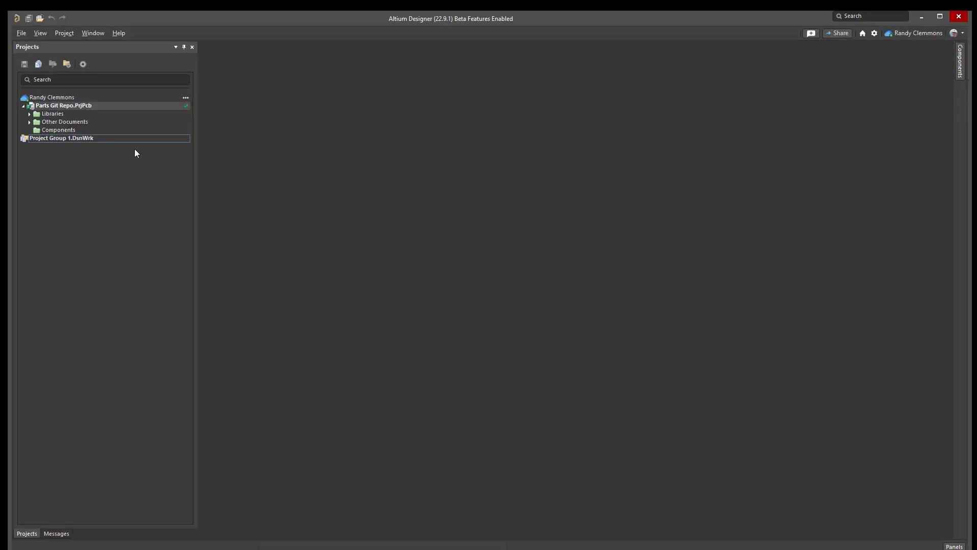
{"action": "right_click", "coordinate": [79, 107]}
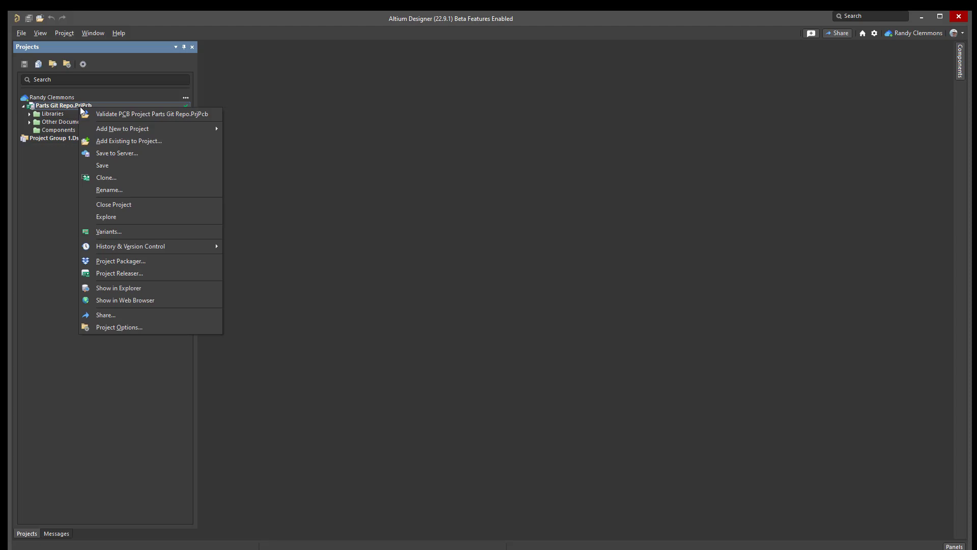
{"action": "left_click", "coordinate": [108, 140]}
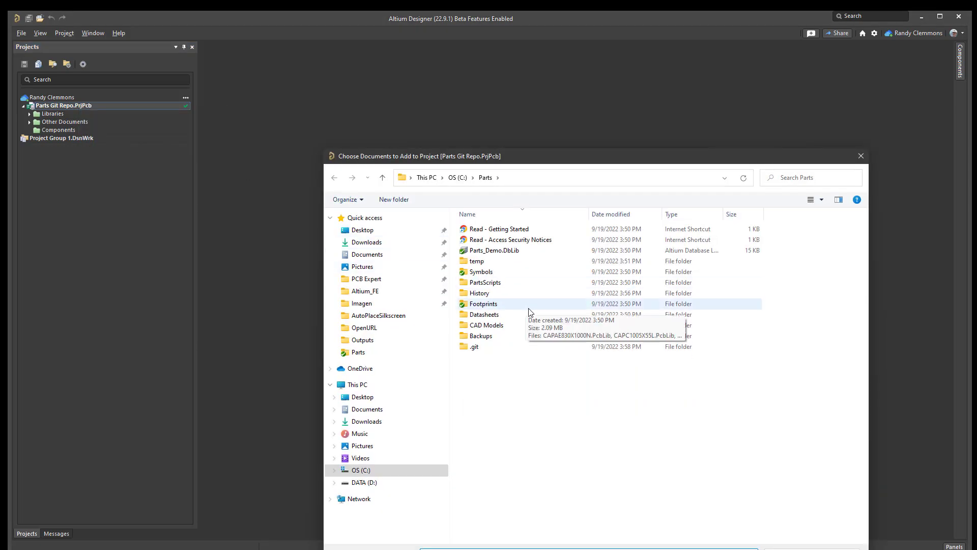
{"action": "double_click", "coordinate": [488, 315]}
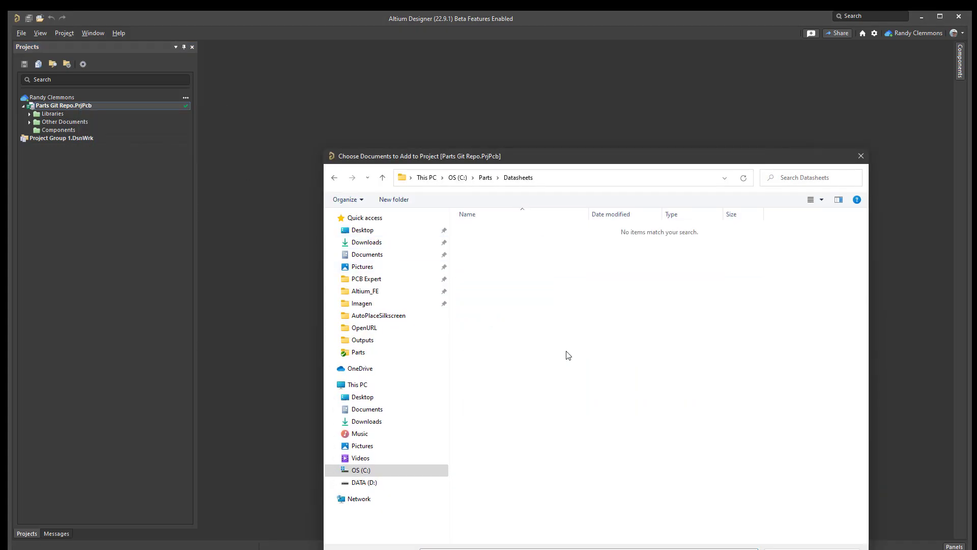
{"action": "left_click", "coordinate": [812, 548]}
{"action": "left_click", "coordinate": [815, 542]}
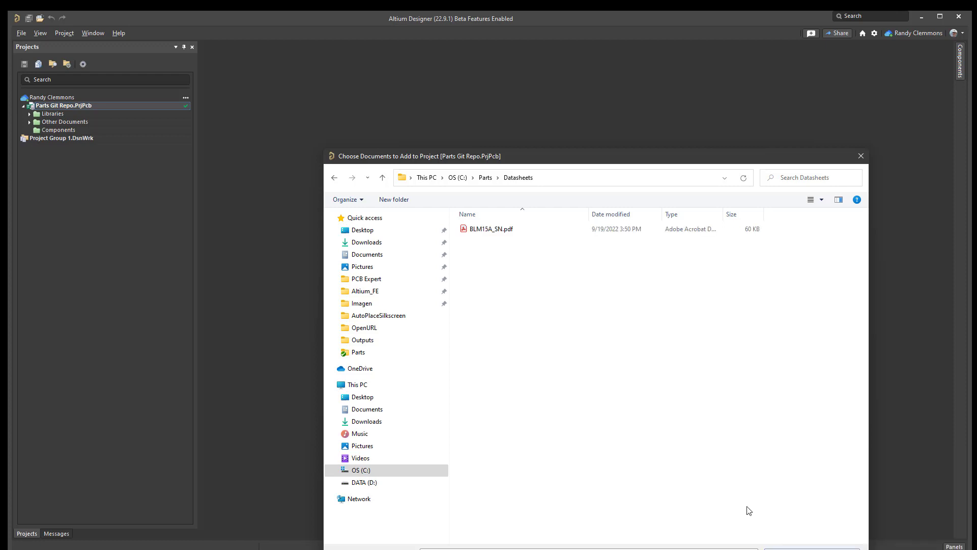
{"action": "double_click", "coordinate": [500, 229]}
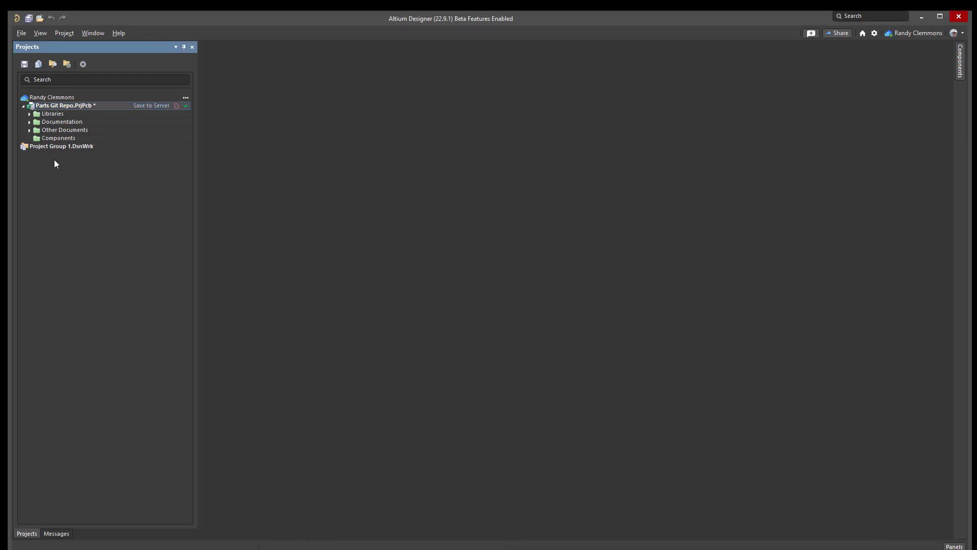
- Add CAD Models\CAPC100X50X55L25.STEP to the project using the All files filter
{"action": "right_click", "coordinate": [91, 107]}
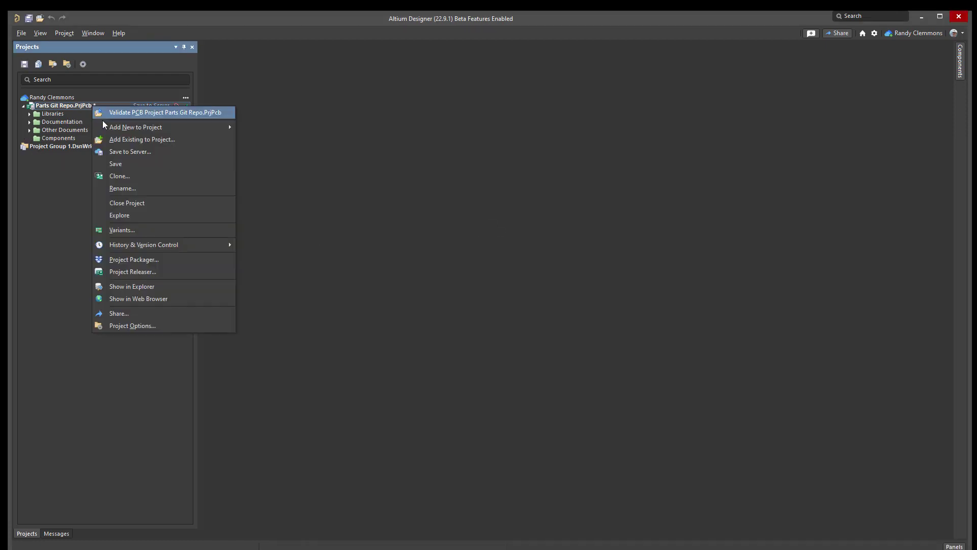
{"action": "left_click", "coordinate": [130, 139]}
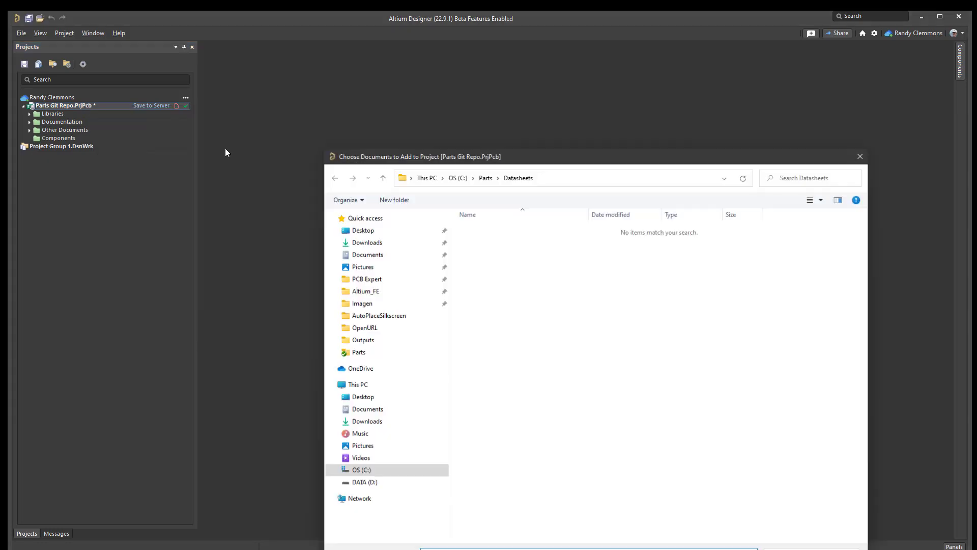
{"action": "left_click", "coordinate": [485, 177]}
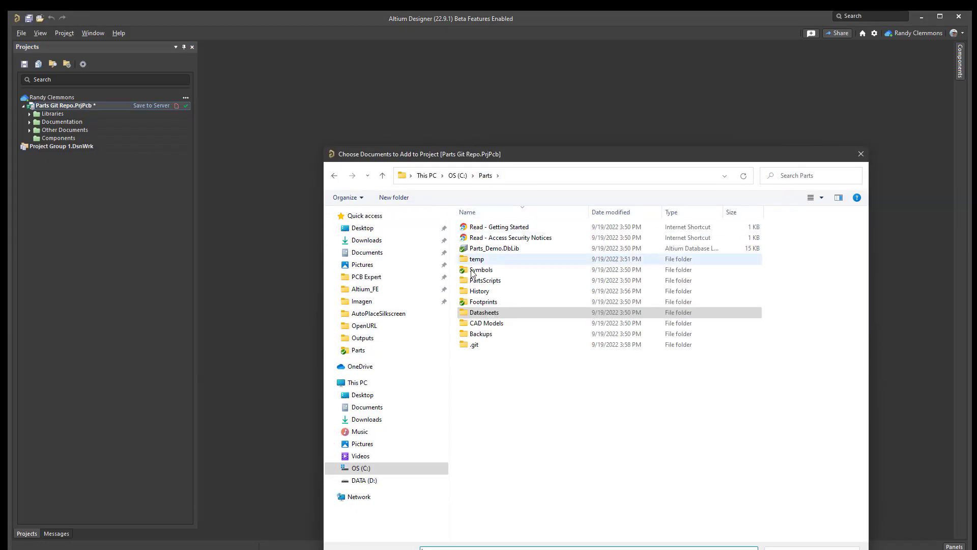
{"action": "double_click", "coordinate": [486, 323]}
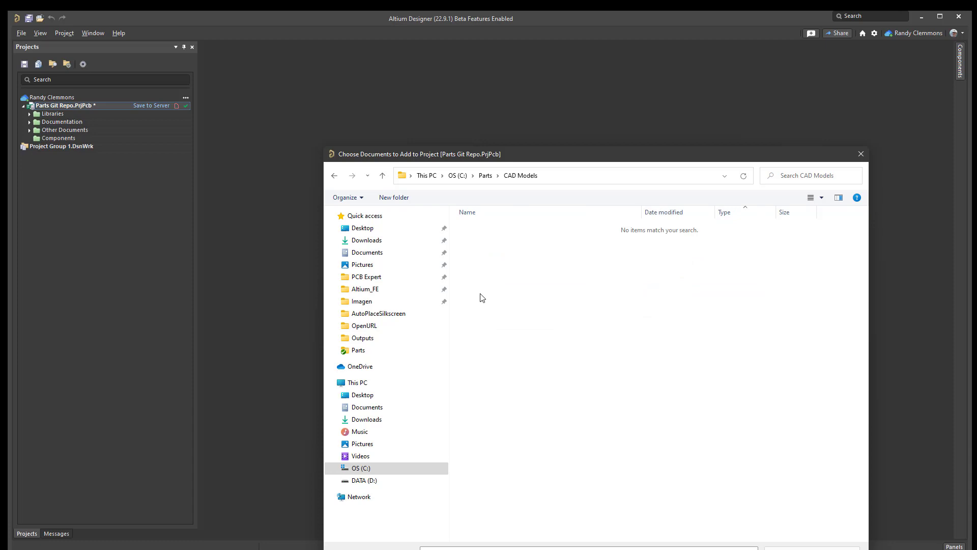
{"action": "left_click", "coordinate": [812, 548]}
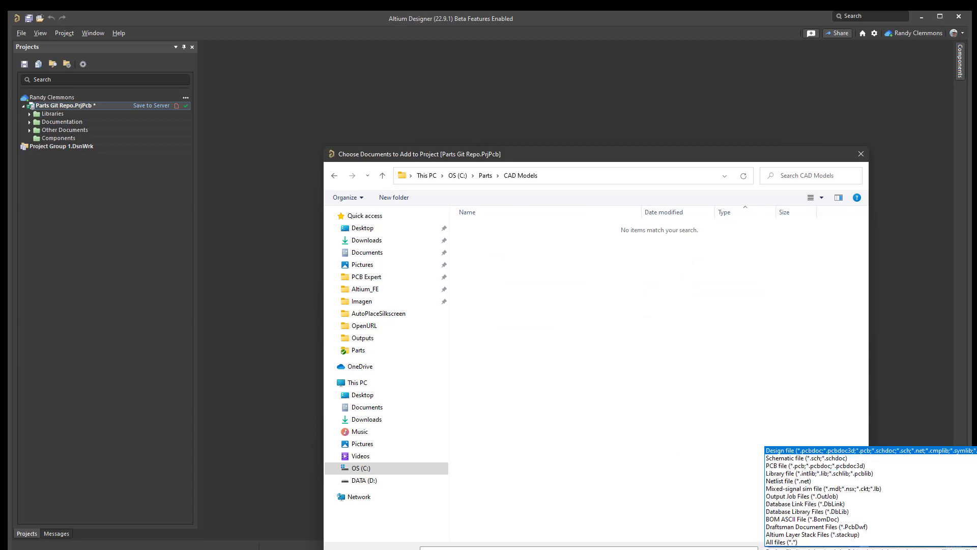
{"action": "left_click", "coordinate": [781, 542]}
{"action": "left_click", "coordinate": [511, 232]}
{"action": "double_click", "coordinate": [512, 232]}
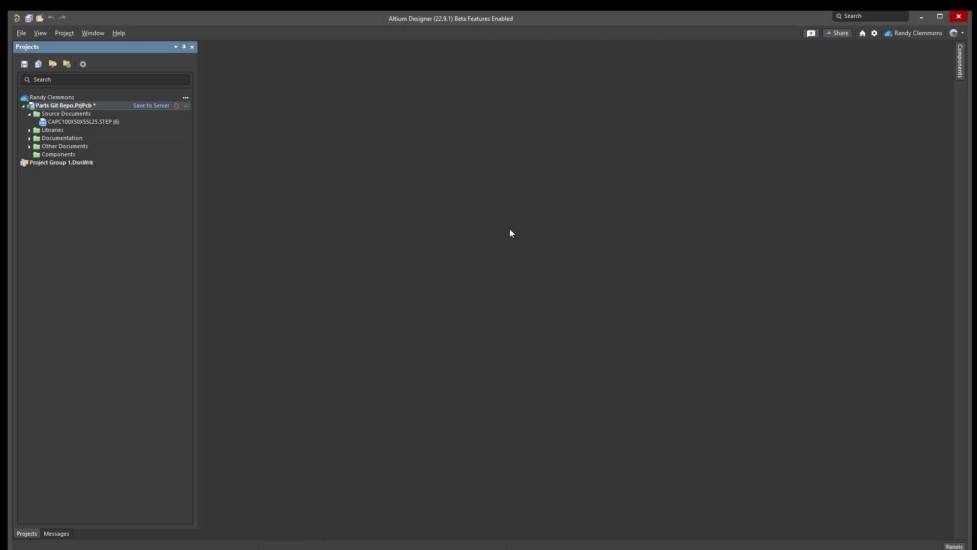
- Add the CAPC100X50X55L25.STEP file to version control
{"action": "left_click", "coordinate": [156, 105]}
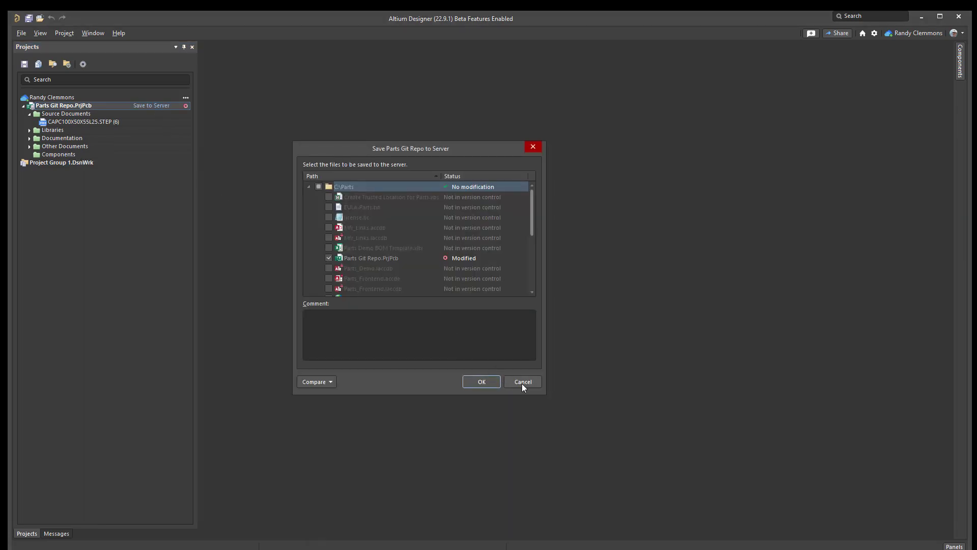
{"action": "left_click", "coordinate": [522, 382]}
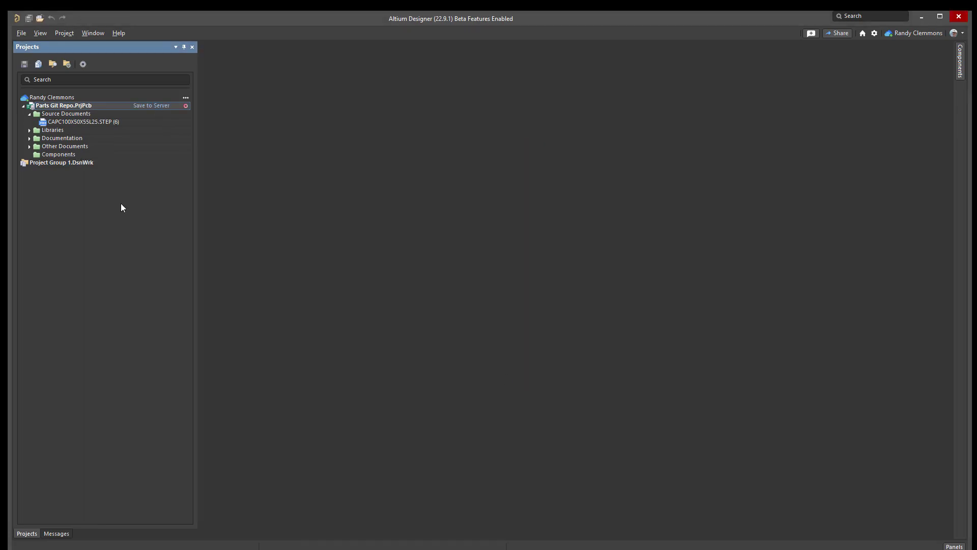
{"action": "right_click", "coordinate": [108, 122]}
{"action": "mouse_move", "coordinate": [154, 183]}
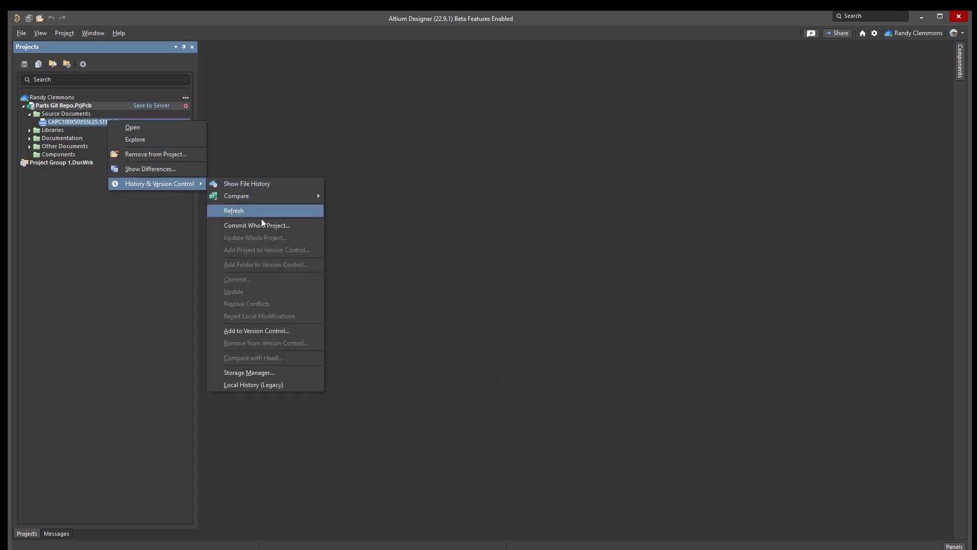
{"action": "left_click", "coordinate": [260, 331]}
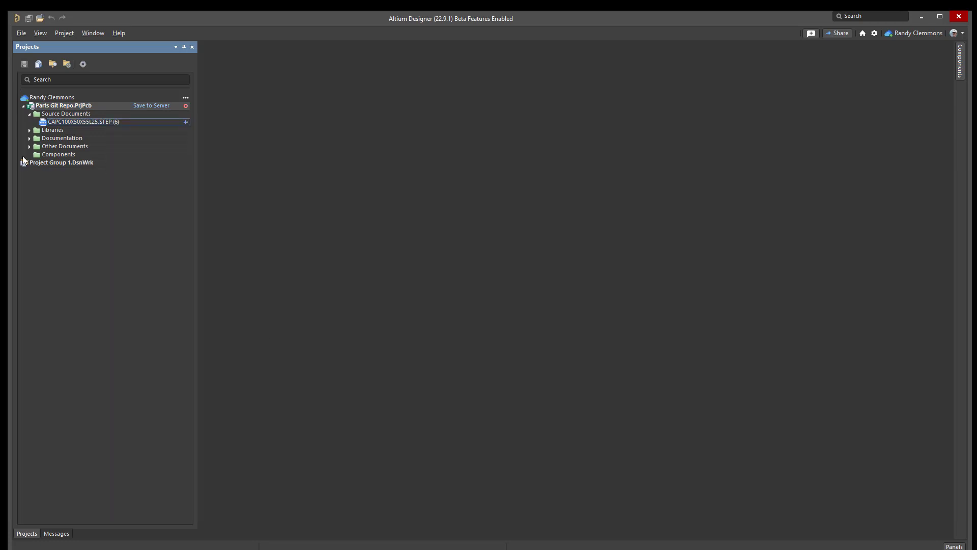
- Expand the project tree and add the BLM15A_SN.pdf datasheet to version control
{"action": "left_click", "coordinate": [29, 114]}
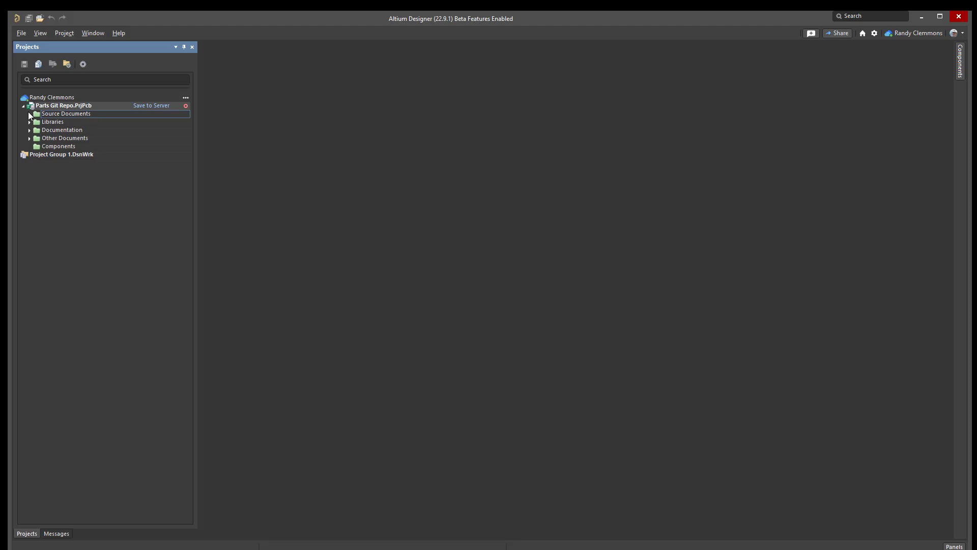
{"action": "left_click", "coordinate": [29, 138]}
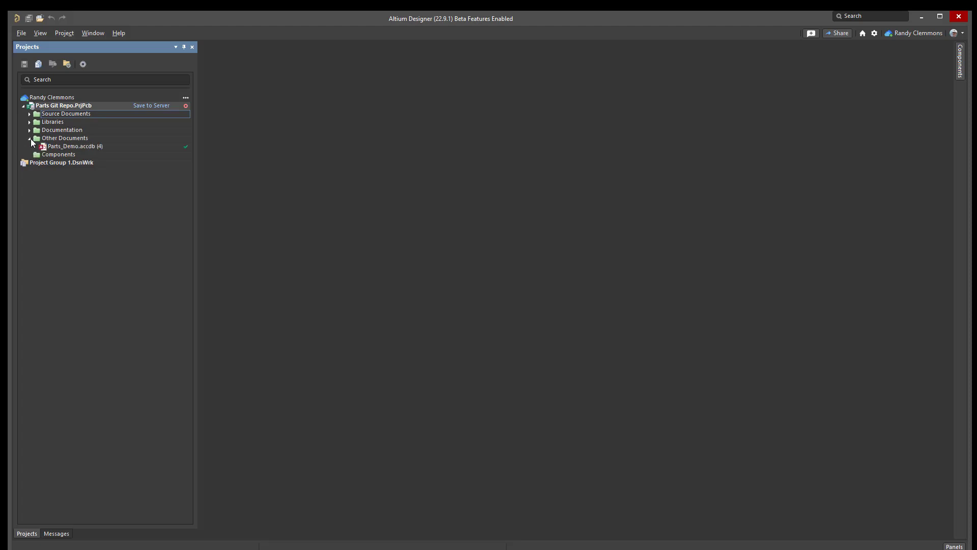
{"action": "left_click", "coordinate": [29, 131]}
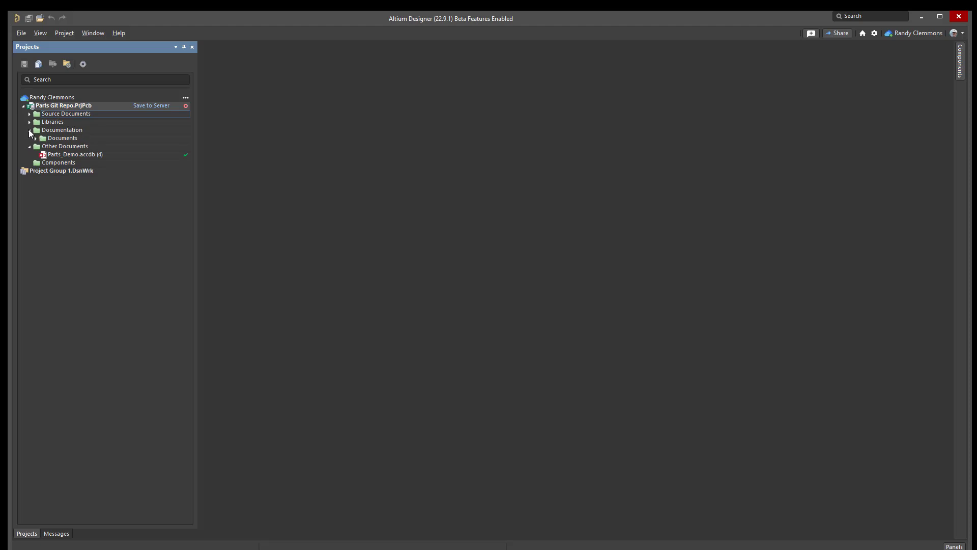
{"action": "left_click", "coordinate": [29, 122]}
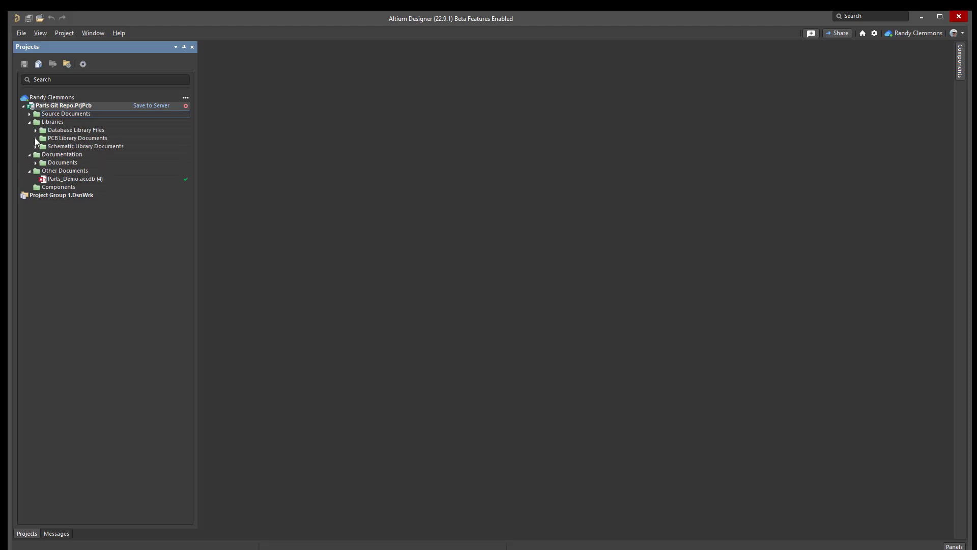
{"action": "left_click", "coordinate": [35, 130]}
{"action": "left_click", "coordinate": [36, 146]}
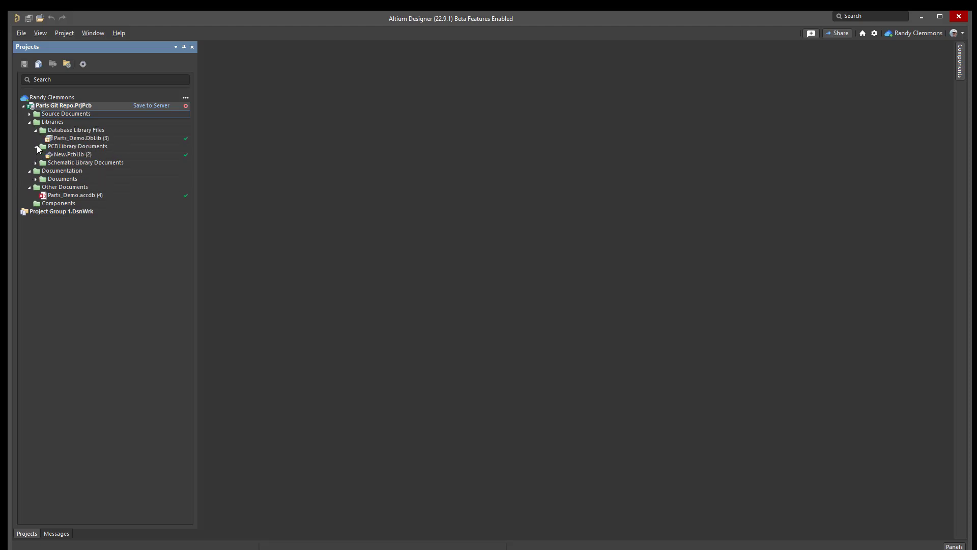
{"action": "left_click", "coordinate": [36, 163]}
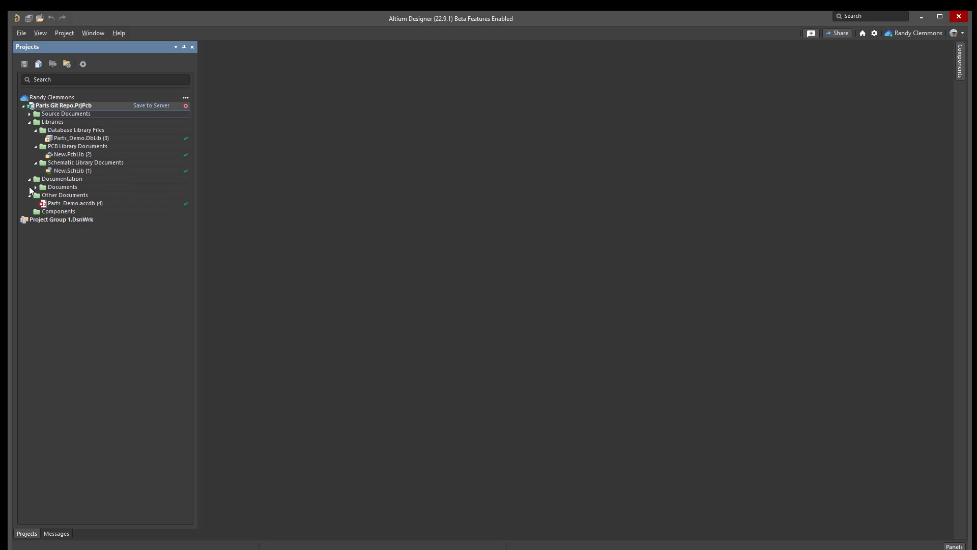
{"action": "left_click", "coordinate": [36, 187]}
{"action": "right_click", "coordinate": [82, 195]}
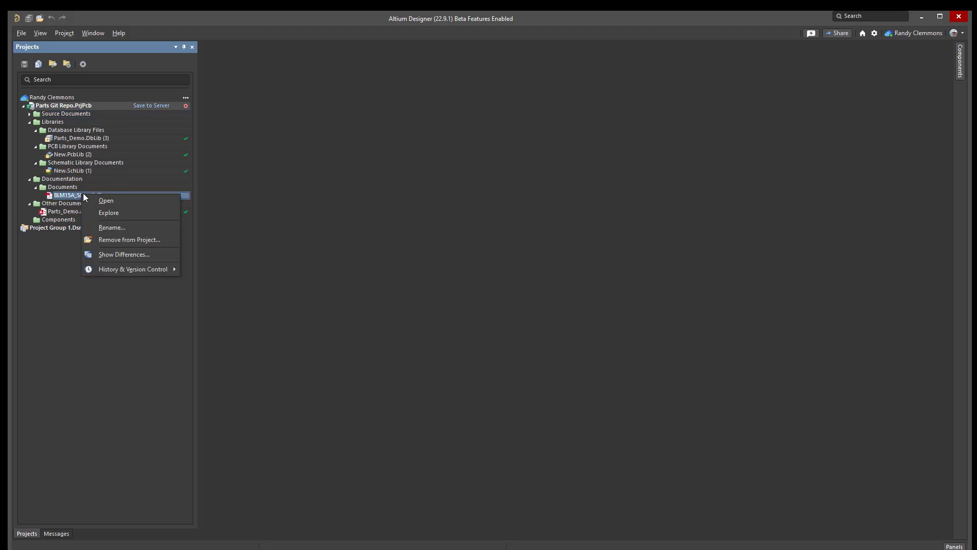
{"action": "mouse_move", "coordinate": [137, 270]}
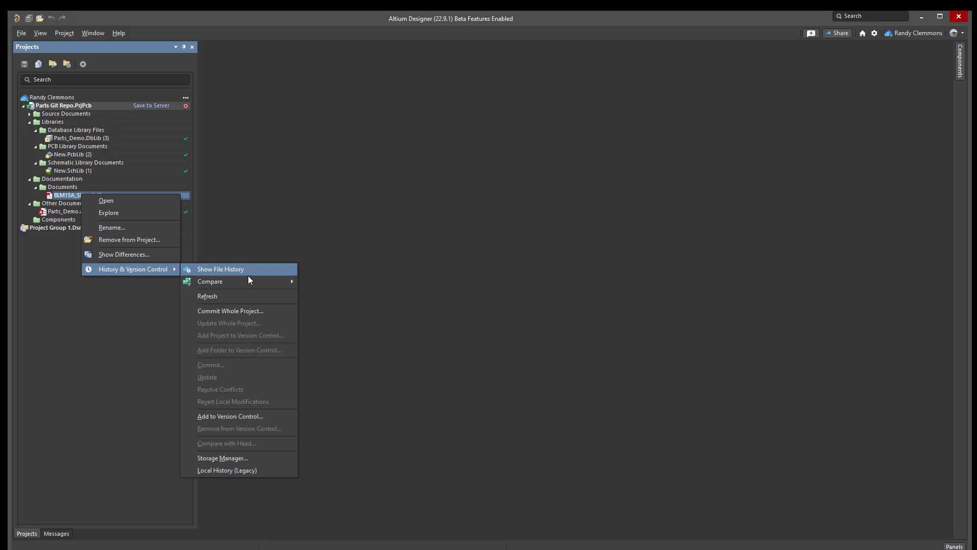
{"action": "left_click", "coordinate": [251, 418]}
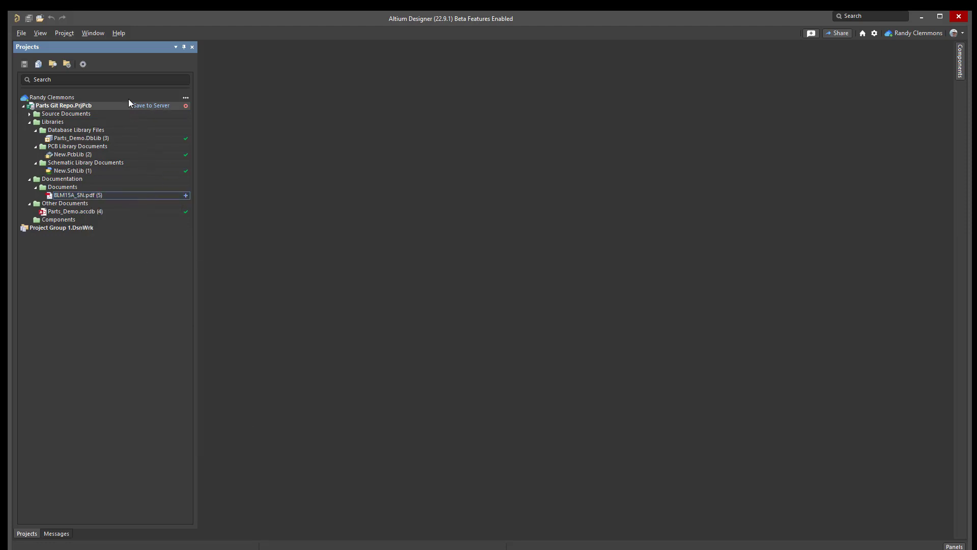
- Save Parts Git Repo to the Git server with the commit comment 'setup parts'
{"action": "left_click", "coordinate": [138, 108]}
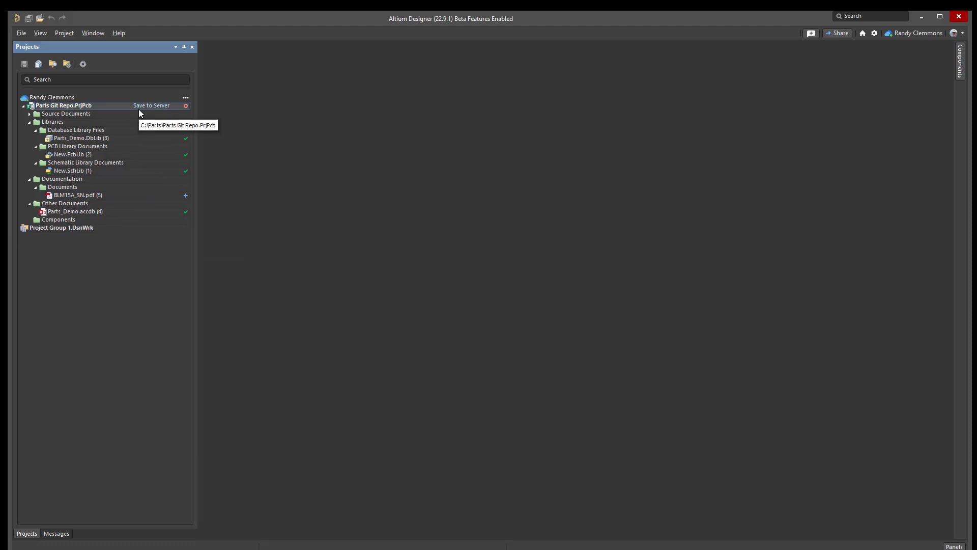
{"action": "left_click", "coordinate": [143, 107]}
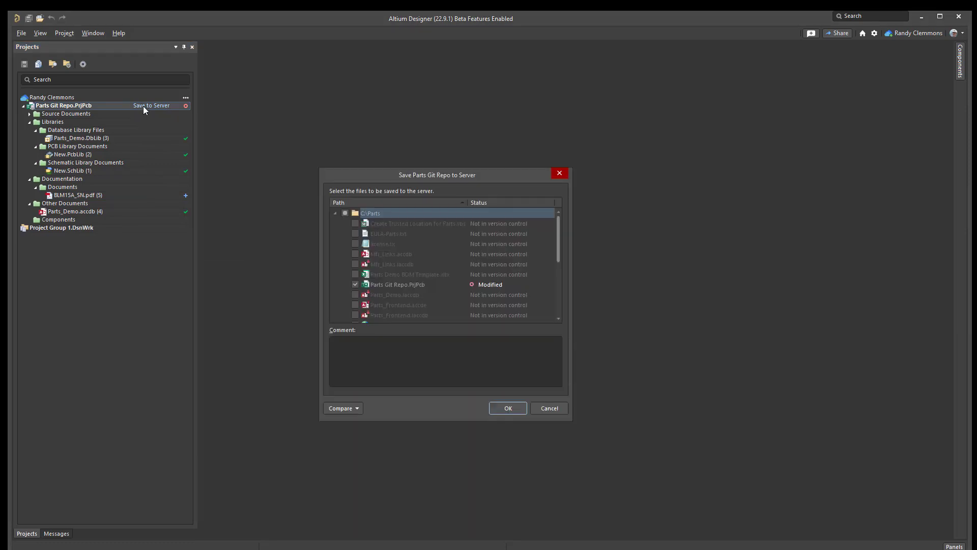
{"action": "left_click", "coordinate": [384, 347]}
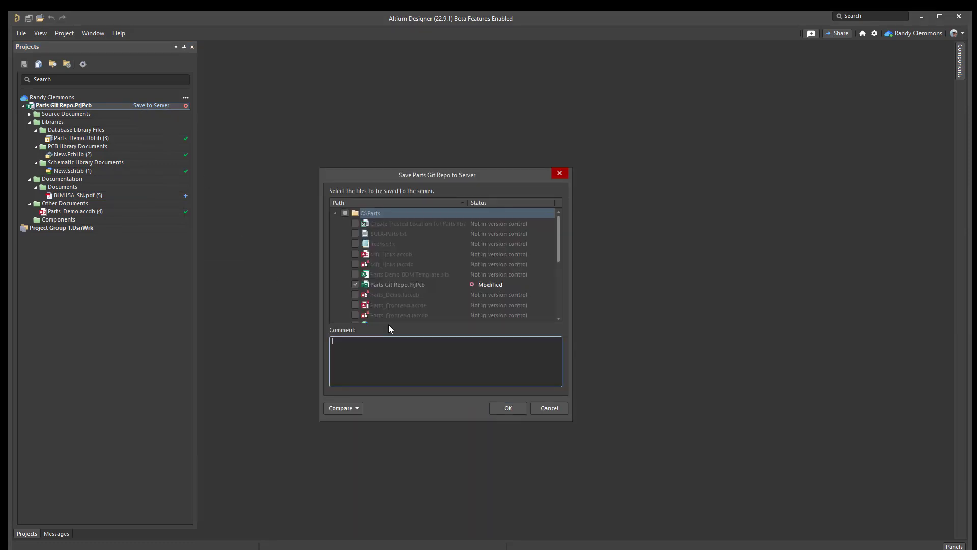
{"action": "type", "text": "ser"}
{"action": "type", "text": "up parts repo"}
{"action": "left_click", "coordinate": [509, 408]}
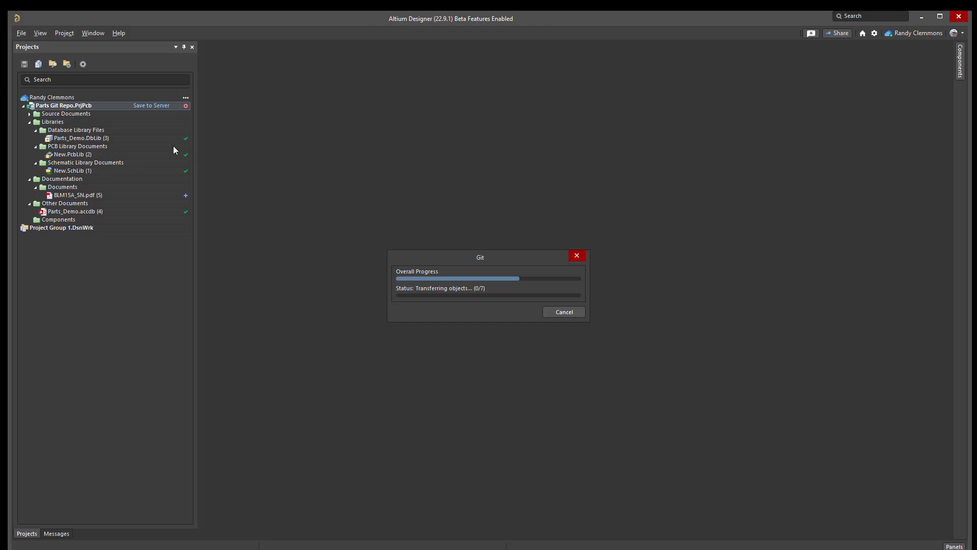
- Close Parts Git Repo, then refresh Parts_Demo.DbLib's Parts category in Components, showing 23 parts
{"action": "right_click", "coordinate": [135, 108]}
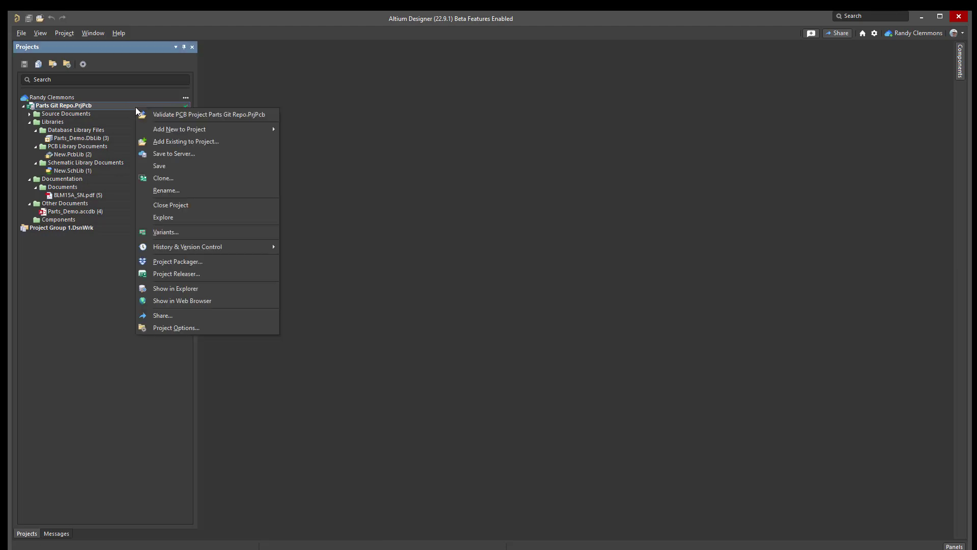
{"action": "left_click", "coordinate": [184, 207]}
{"action": "left_click", "coordinate": [964, 66]}
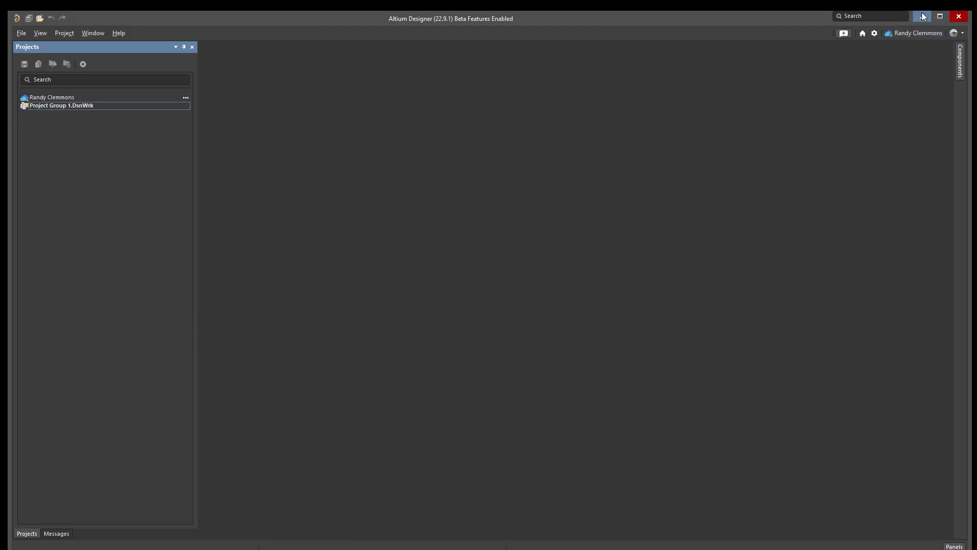
{"action": "left_click", "coordinate": [960, 61]}
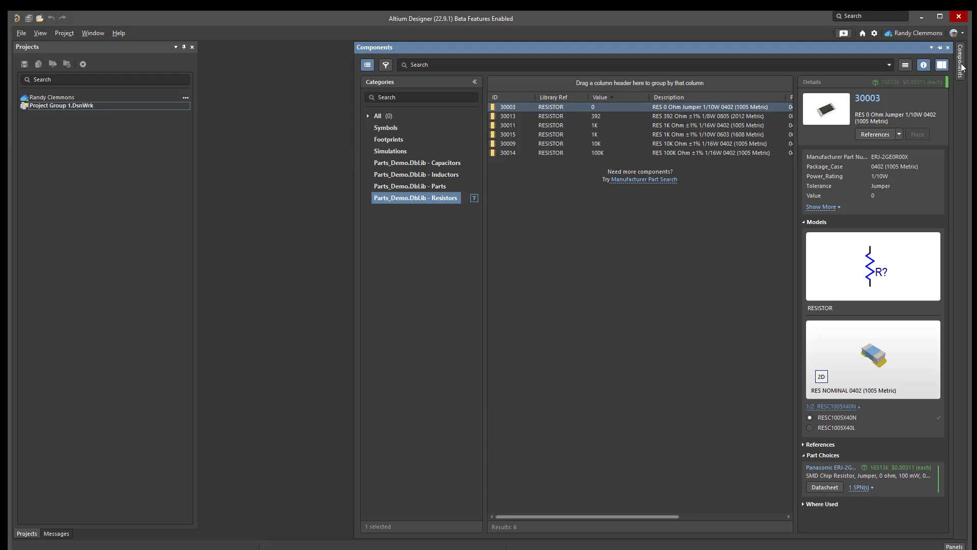
{"action": "left_click", "coordinate": [433, 186]}
{"action": "right_click", "coordinate": [521, 191]}
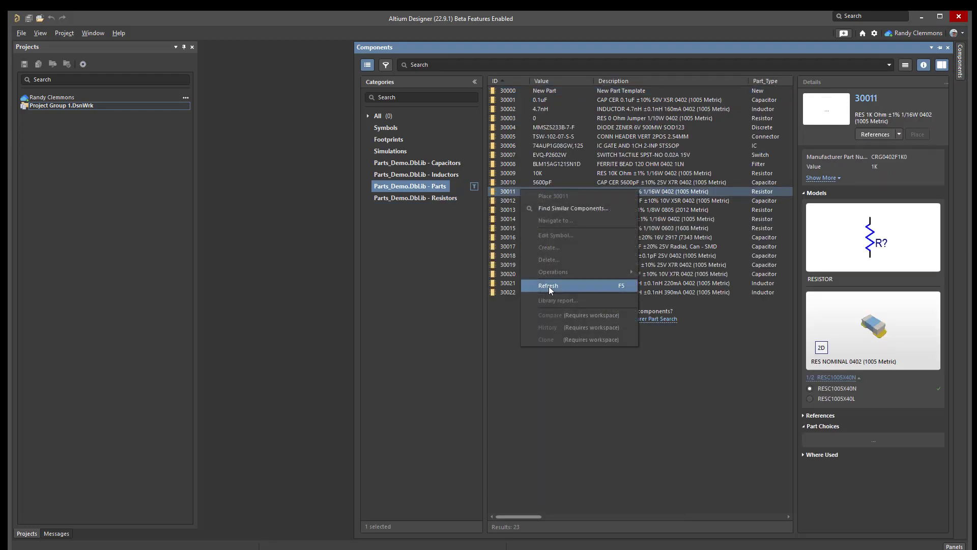
{"action": "left_click", "coordinate": [548, 286]}
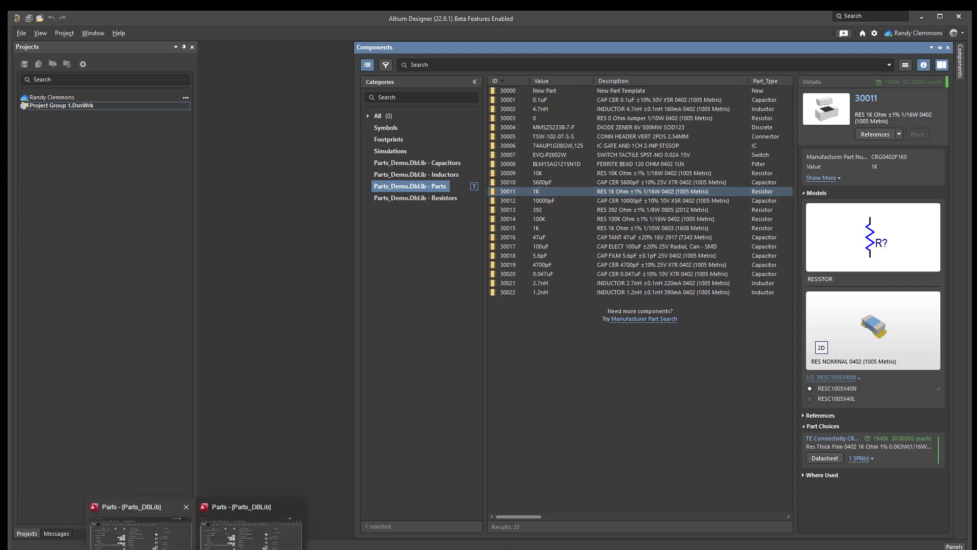
- Bring the Access Parts form back over Altium and reopen its frontend-or-backend Parts Folders choice
{"action": "left_click", "coordinate": [204, 532]}
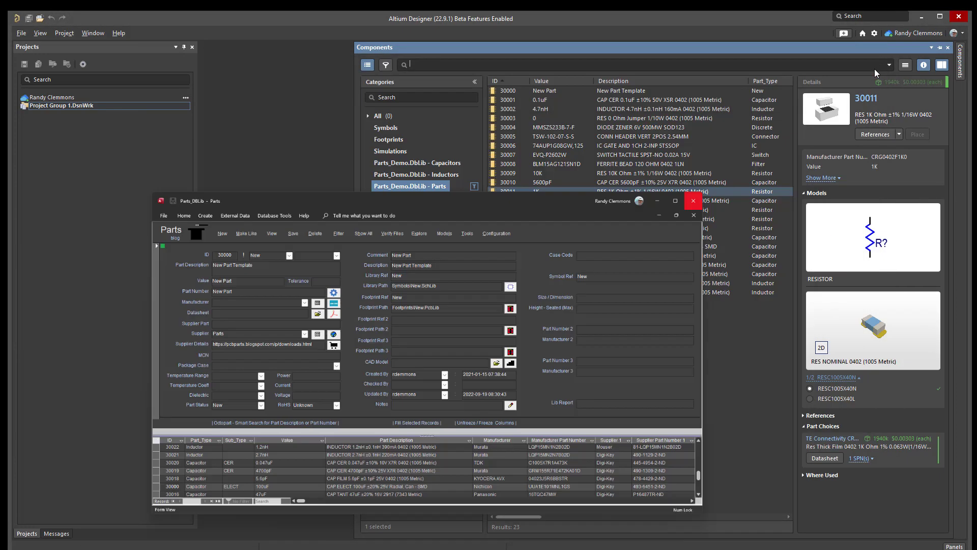
{"action": "left_click", "coordinate": [875, 69]}
{"action": "mouse_move", "coordinate": [263, 544]}
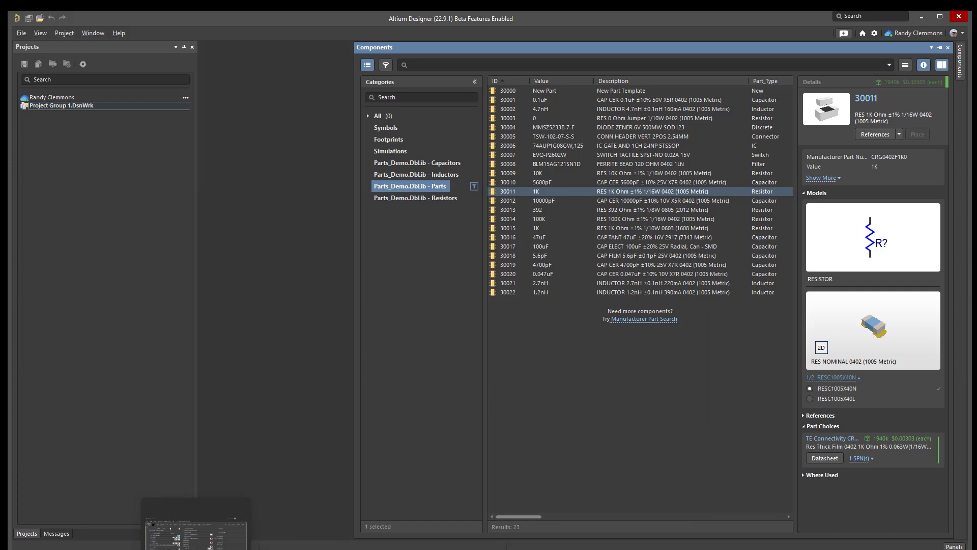
{"action": "left_click", "coordinate": [199, 532]}
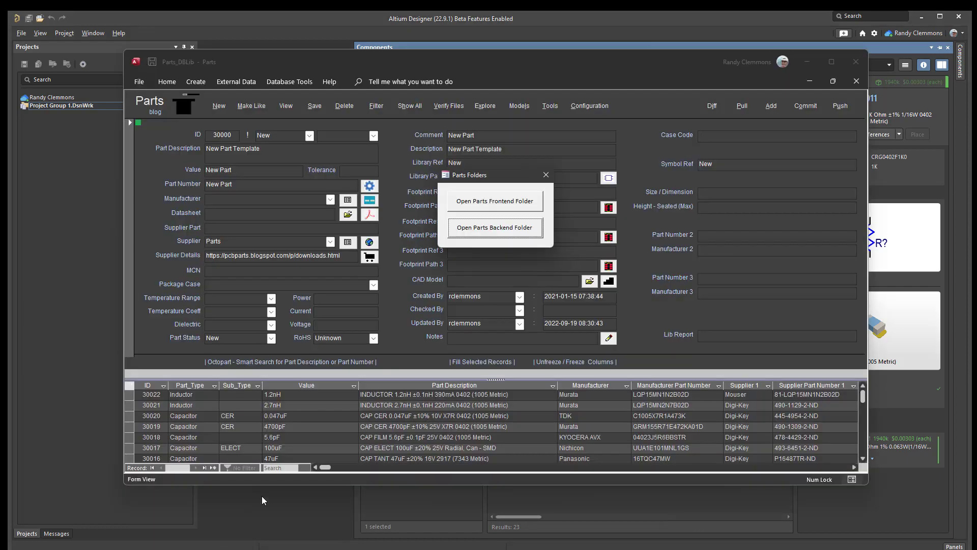
{"action": "left_click", "coordinate": [545, 175]}
{"action": "left_click_drag", "start_coordinate": [277, 62], "coordinate": [311, 70]}
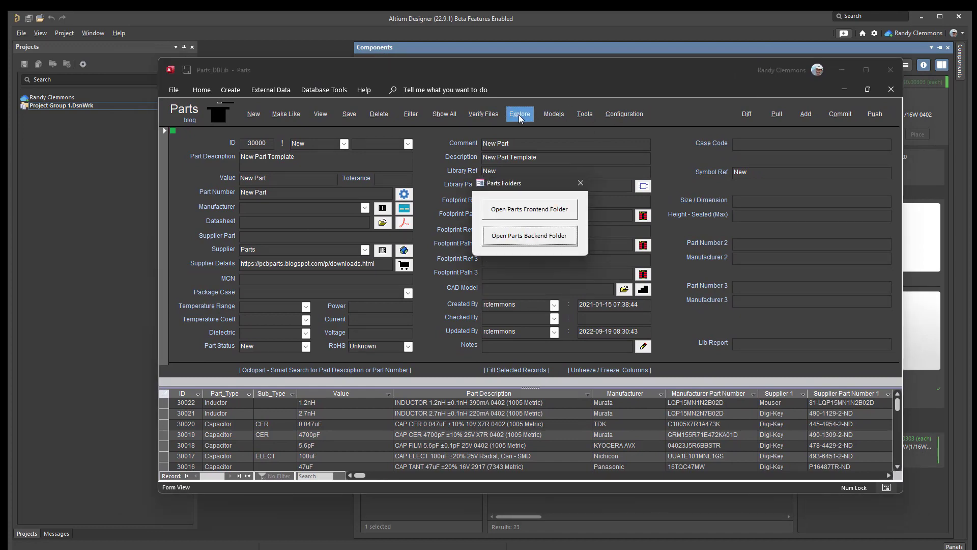
- Browse the Parts backend's CAD Models and Footprints folders and inspect the 16 footprint libraries
{"action": "left_click", "coordinate": [511, 240]}
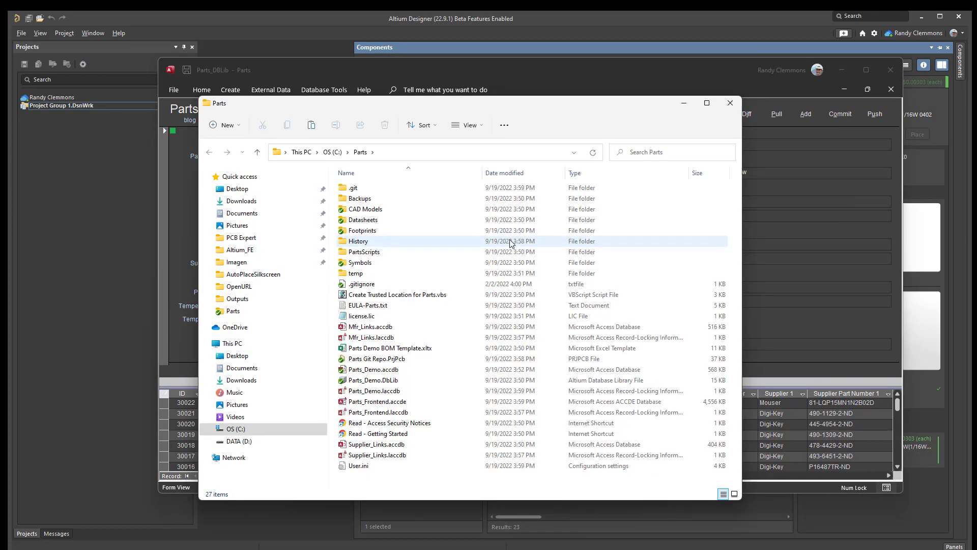
{"action": "double_click", "coordinate": [361, 210]}
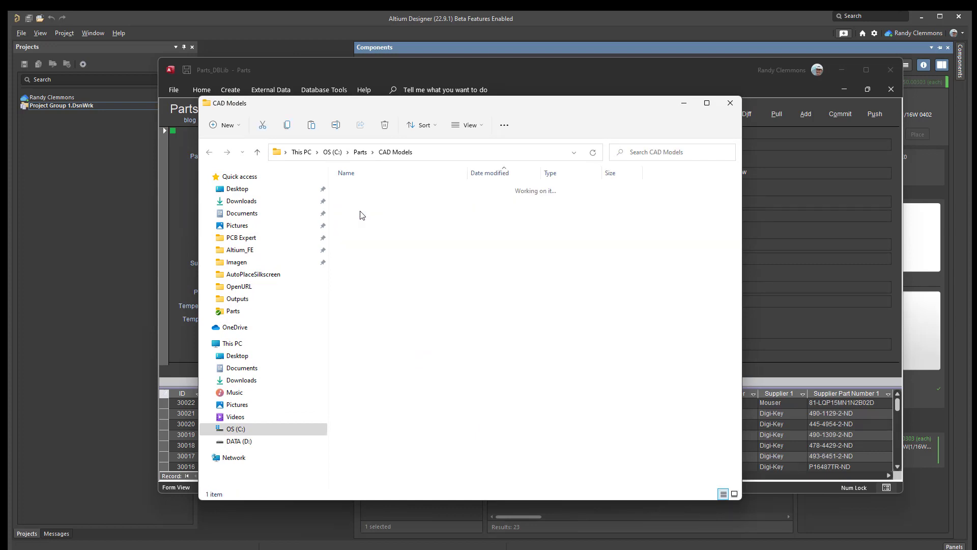
{"action": "left_click", "coordinate": [259, 153]}
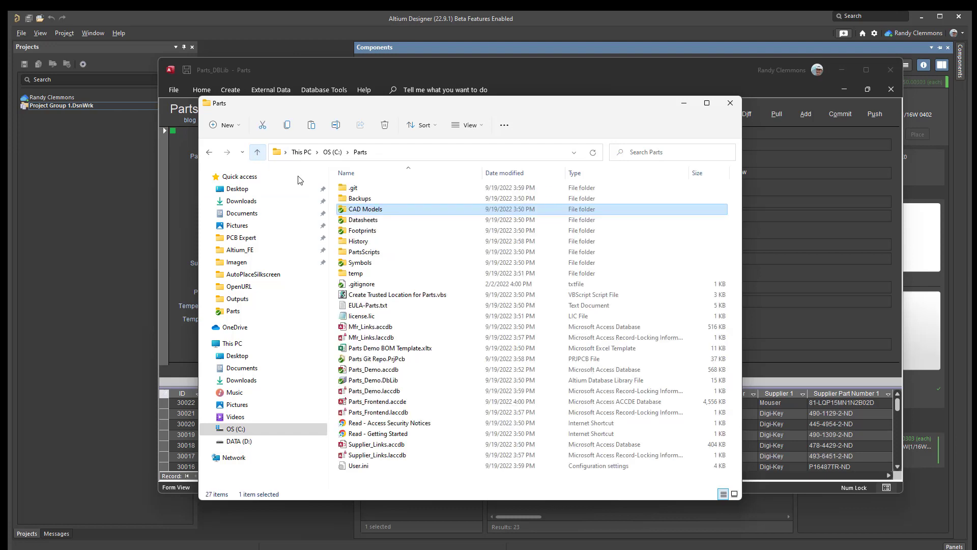
{"action": "double_click", "coordinate": [360, 230]}
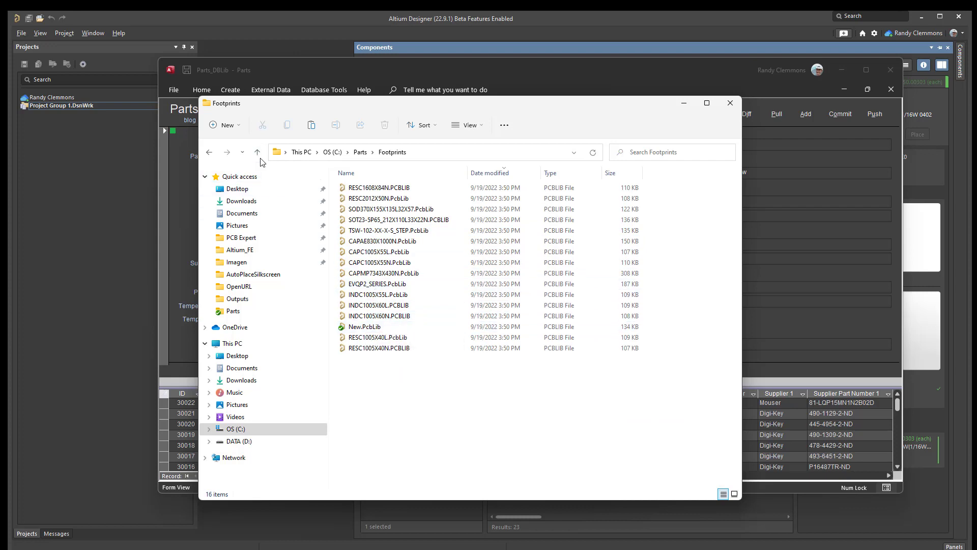
{"action": "left_click_drag", "start_coordinate": [467, 400], "coordinate": [359, 192]}
{"action": "right_click", "coordinate": [359, 191]}
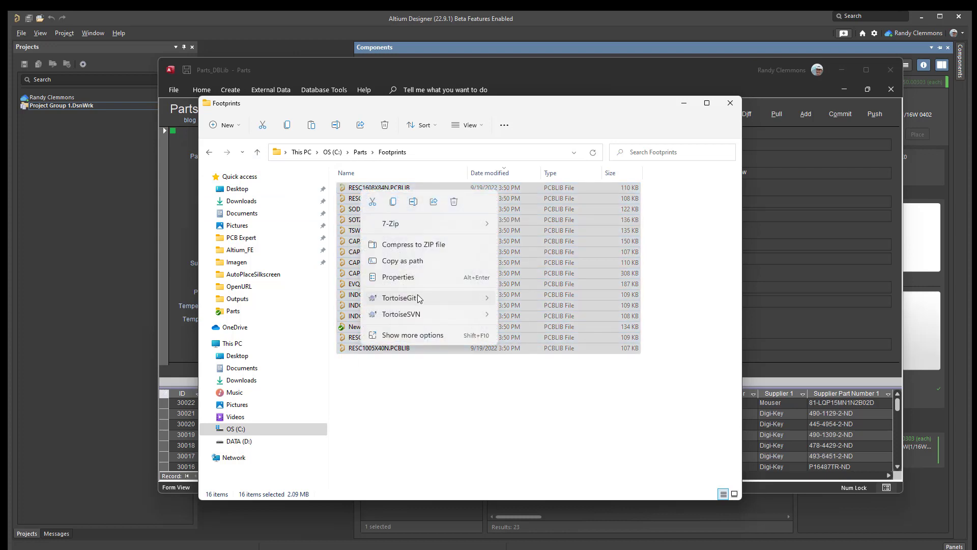
{"action": "mouse_move", "coordinate": [433, 301]}
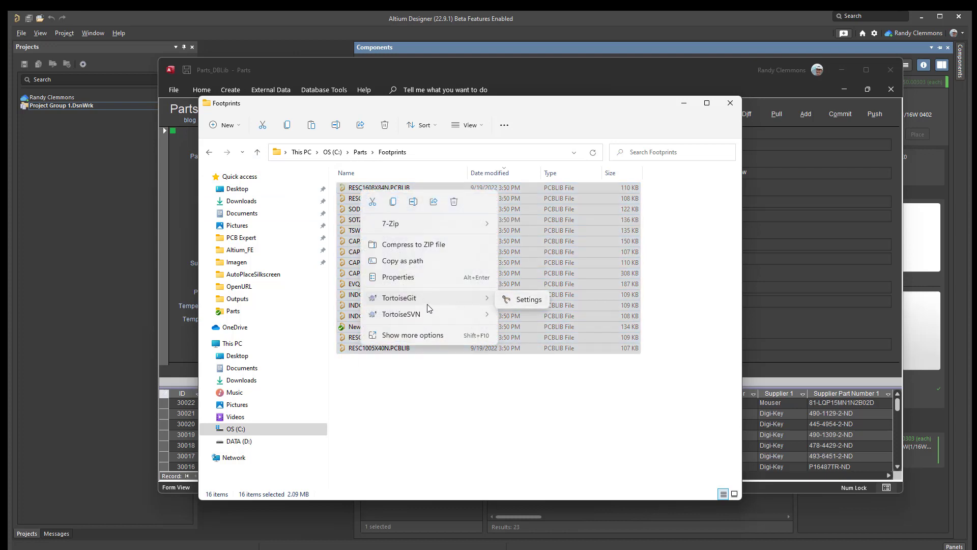
{"action": "left_click", "coordinate": [402, 417]}
{"action": "left_click", "coordinate": [402, 417]}
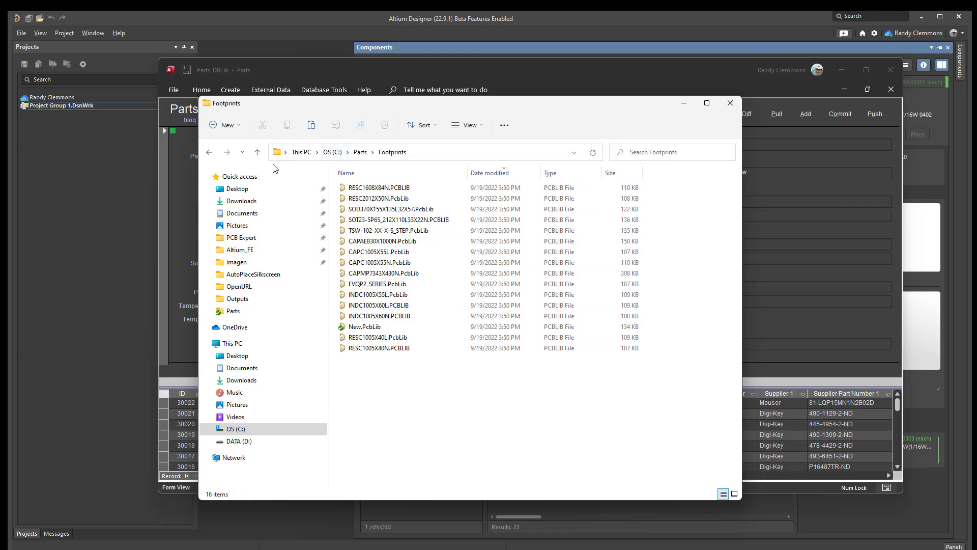
- From the C: drive root, bring up the TortoiseGit submenu for the Parts folder
{"action": "left_click", "coordinate": [360, 152]}
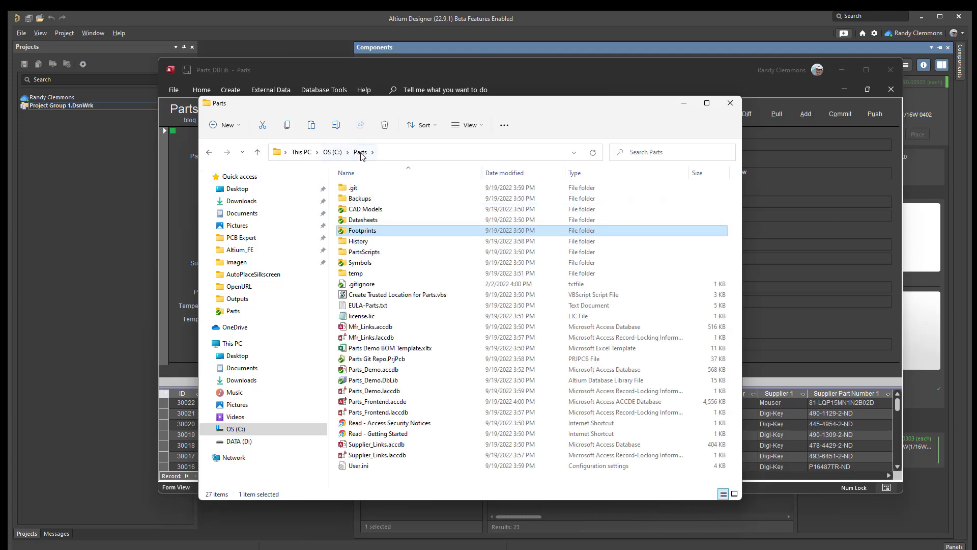
{"action": "left_click", "coordinate": [361, 153]}
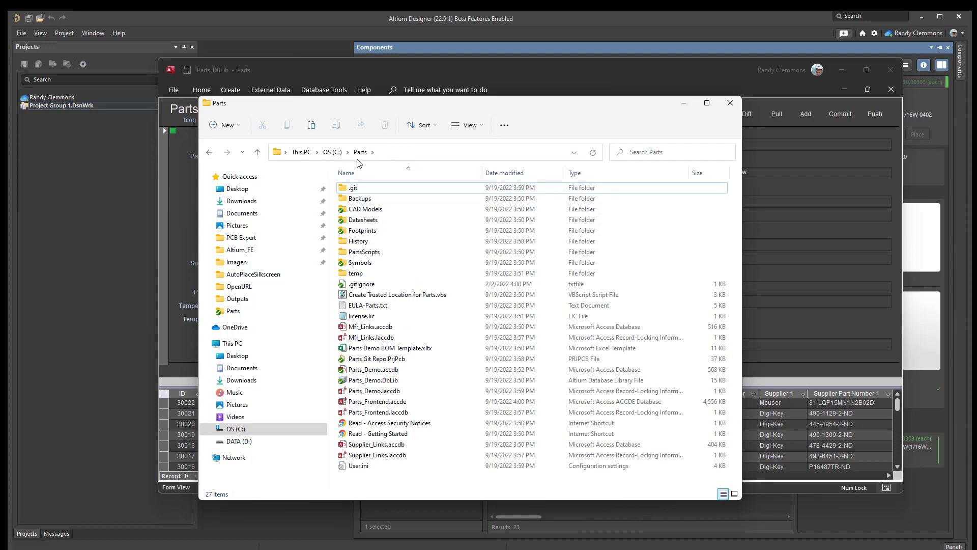
{"action": "left_click", "coordinate": [332, 152]}
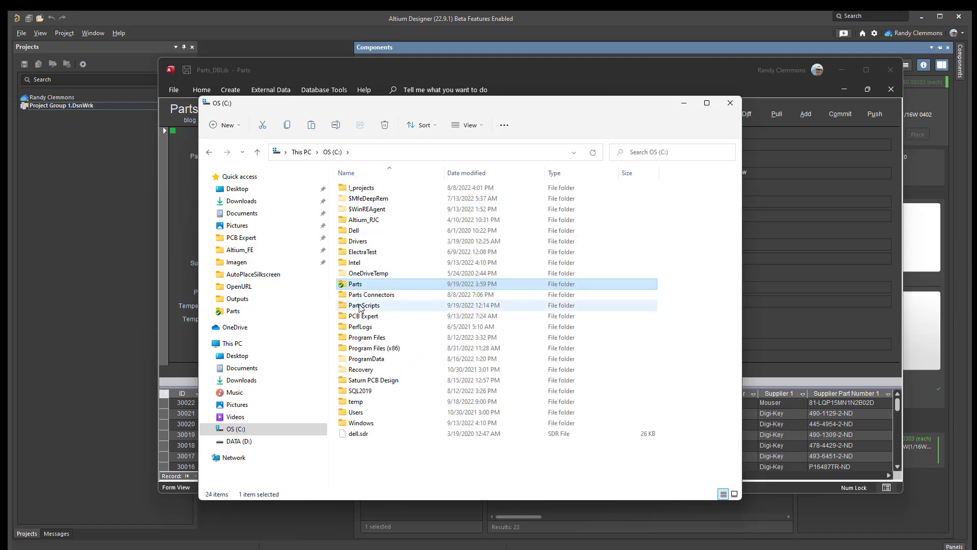
{"action": "right_click", "coordinate": [360, 285]}
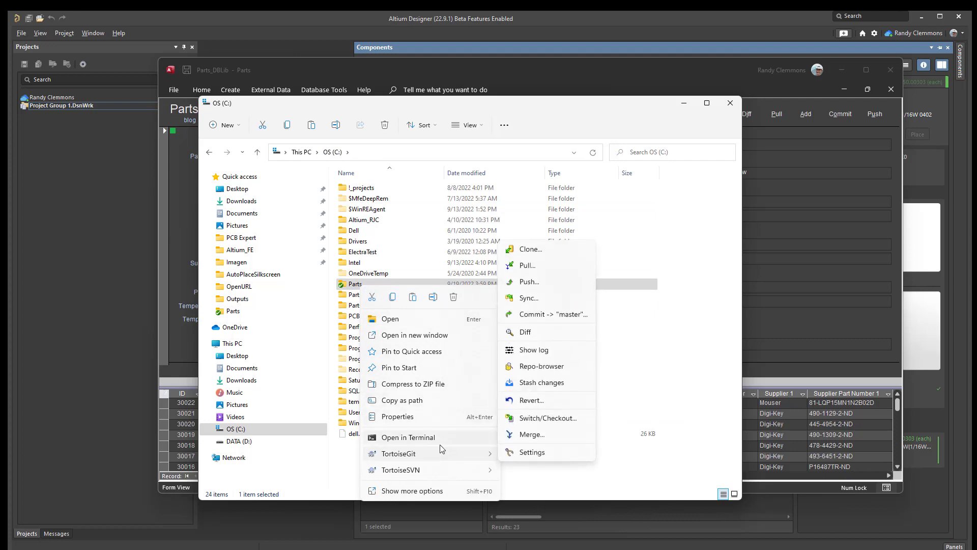
{"action": "mouse_move", "coordinate": [437, 458]}
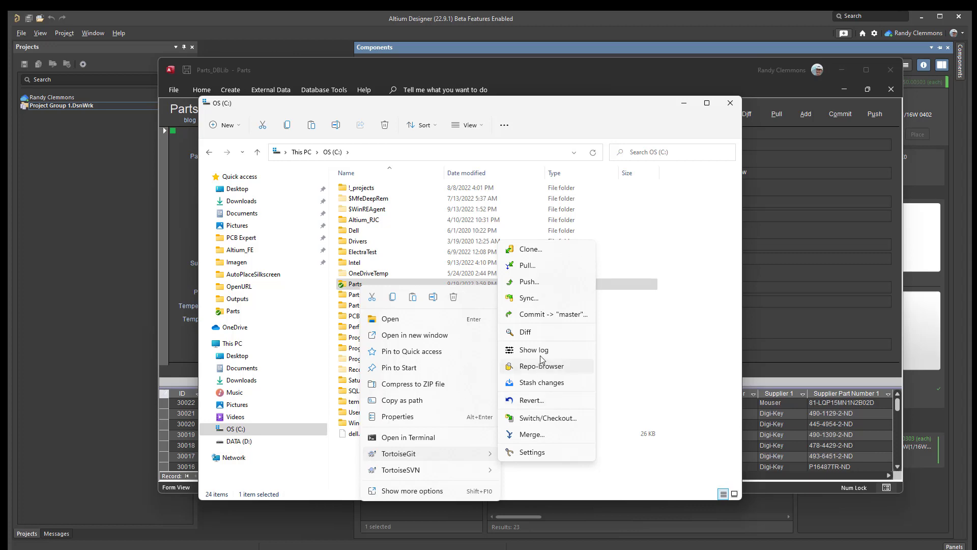
- Start a commit of C:\Parts to master and review its 48 unversioned files
{"action": "left_click", "coordinate": [552, 314]}
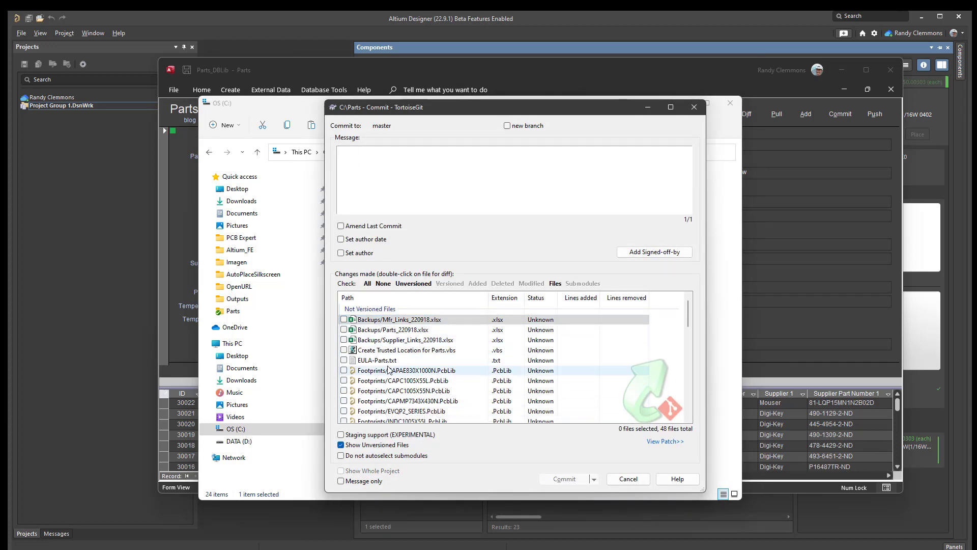
{"action": "scroll", "coordinate": [389, 403], "scroll_direction": "down", "scroll_amount": 9}
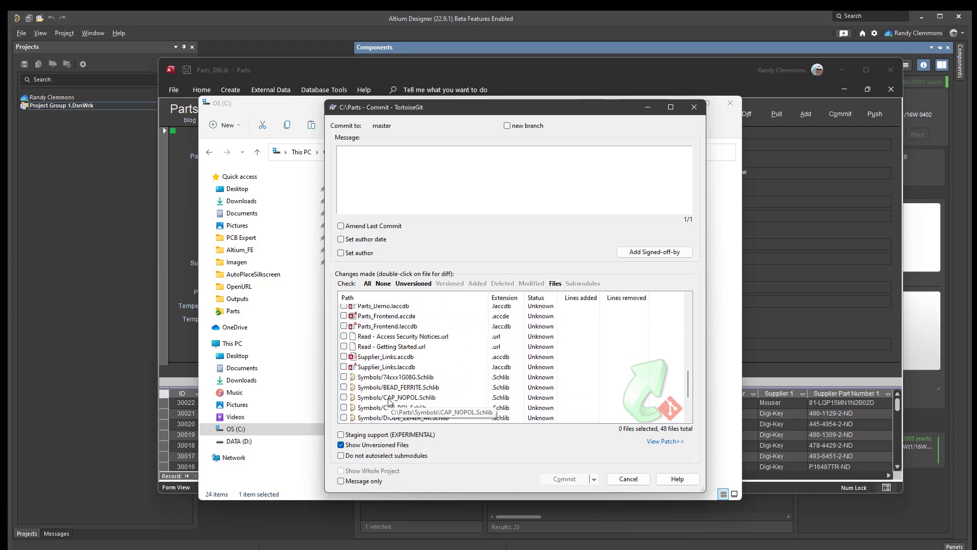
{"action": "scroll", "coordinate": [389, 402], "scroll_direction": "up", "scroll_amount": 9}
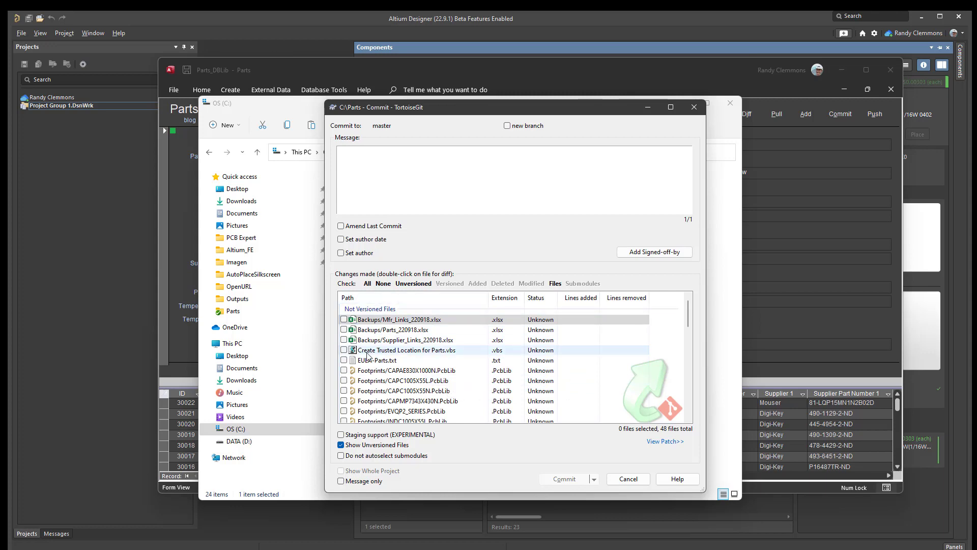
{"action": "scroll", "coordinate": [396, 391], "scroll_direction": "down", "scroll_amount": 5}
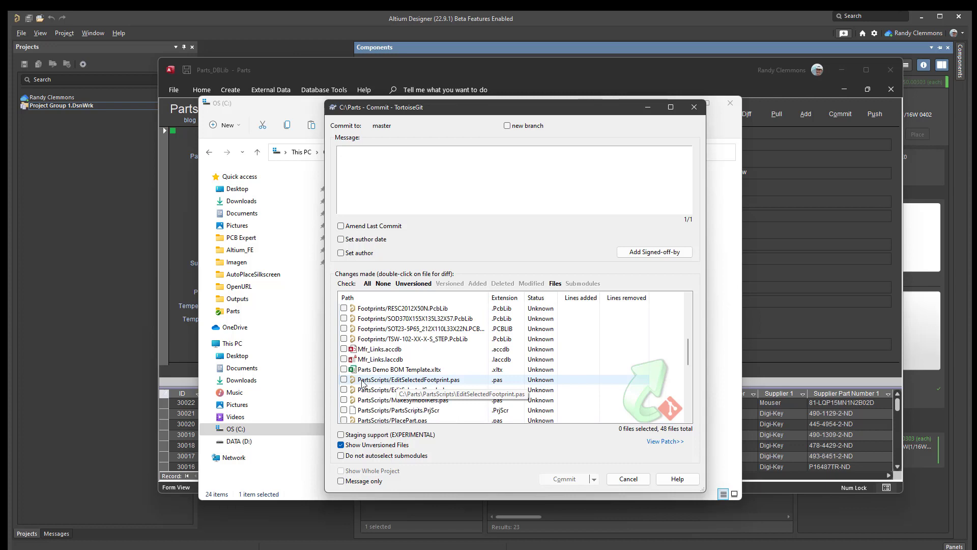
- Add all *.laccdb lock files to the .gitignore
{"action": "right_click", "coordinate": [400, 360]}
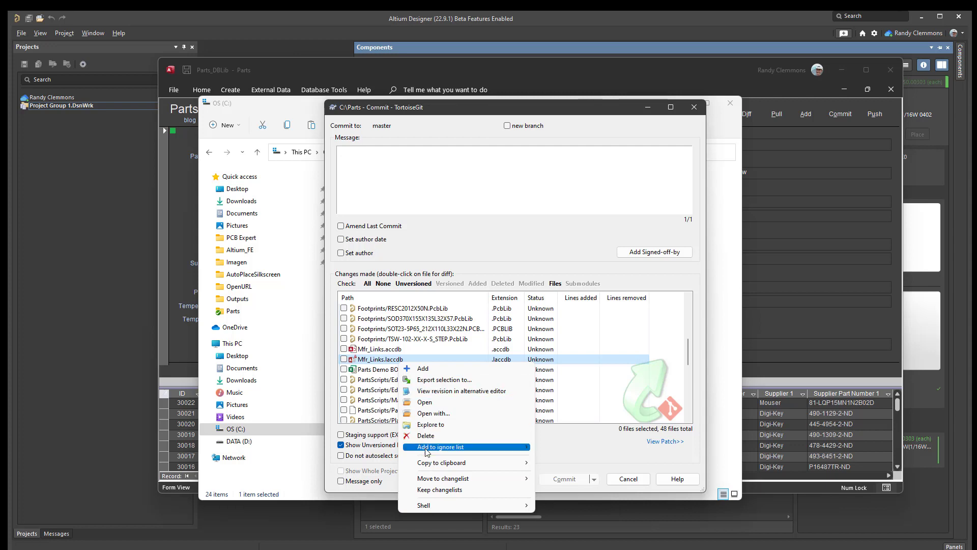
{"action": "mouse_move", "coordinate": [429, 452]}
{"action": "left_click", "coordinate": [563, 458]}
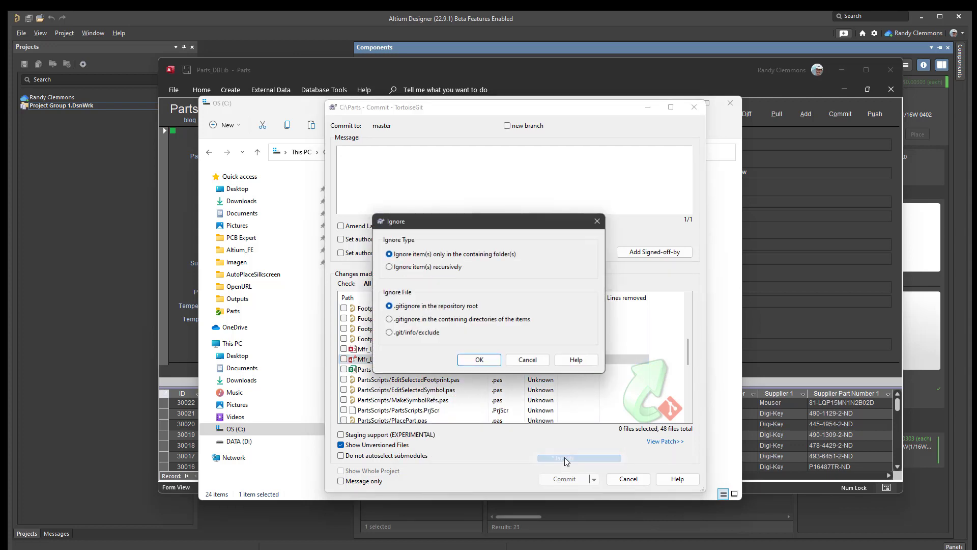
{"action": "left_click", "coordinate": [488, 360]}
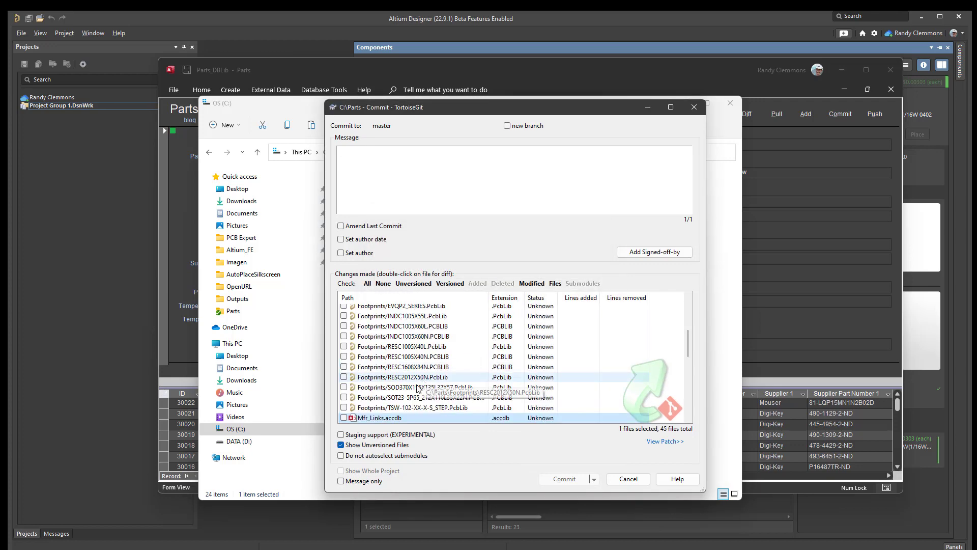
- Add User.ini to the .gitignore
{"action": "scroll", "coordinate": [403, 417], "scroll_direction": "down", "scroll_amount": 1}
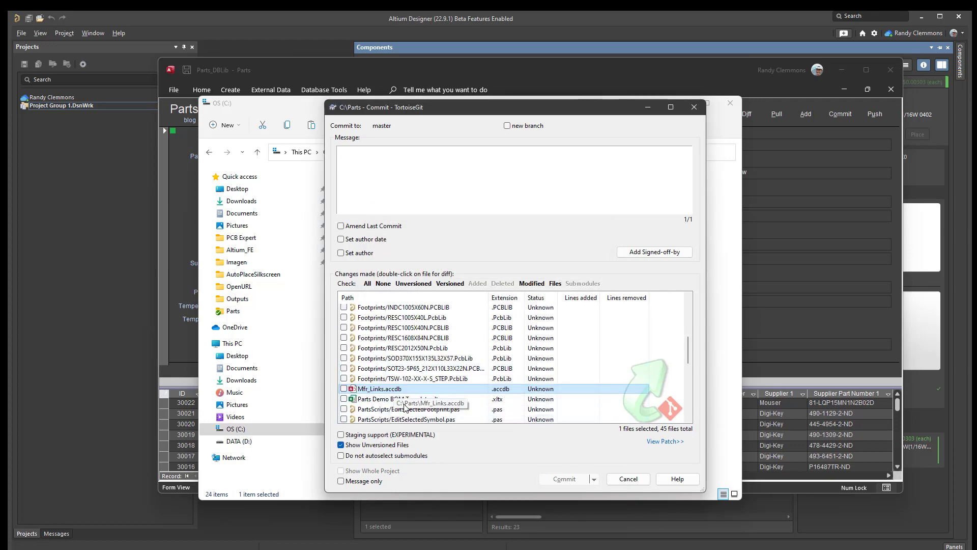
{"action": "scroll", "coordinate": [404, 407], "scroll_direction": "down", "scroll_amount": 6}
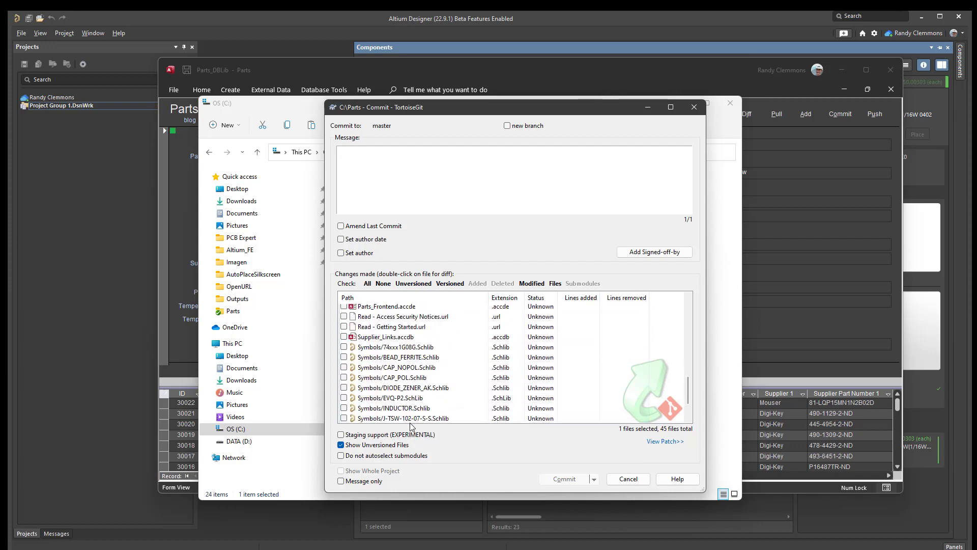
{"action": "scroll", "coordinate": [412, 426], "scroll_direction": "down", "scroll_amount": 2}
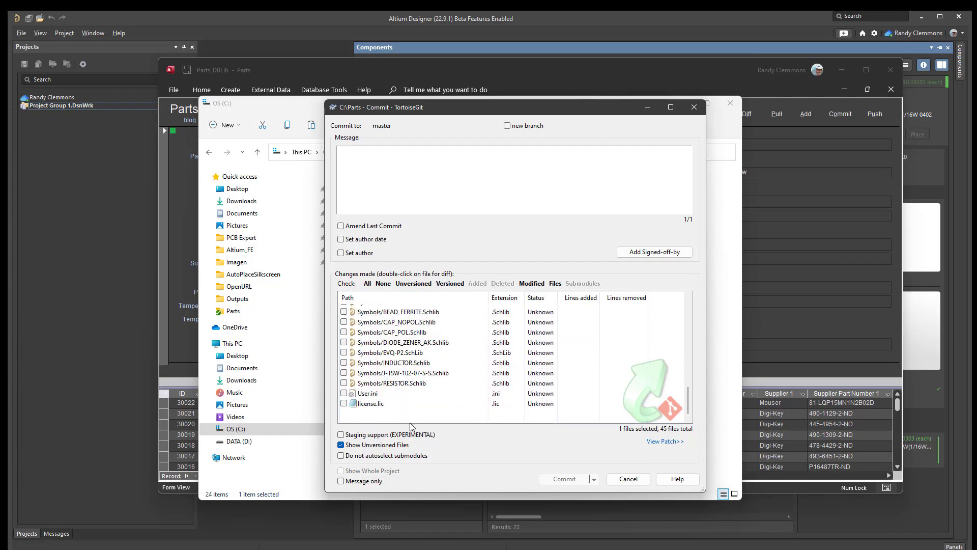
{"action": "right_click", "coordinate": [368, 397]}
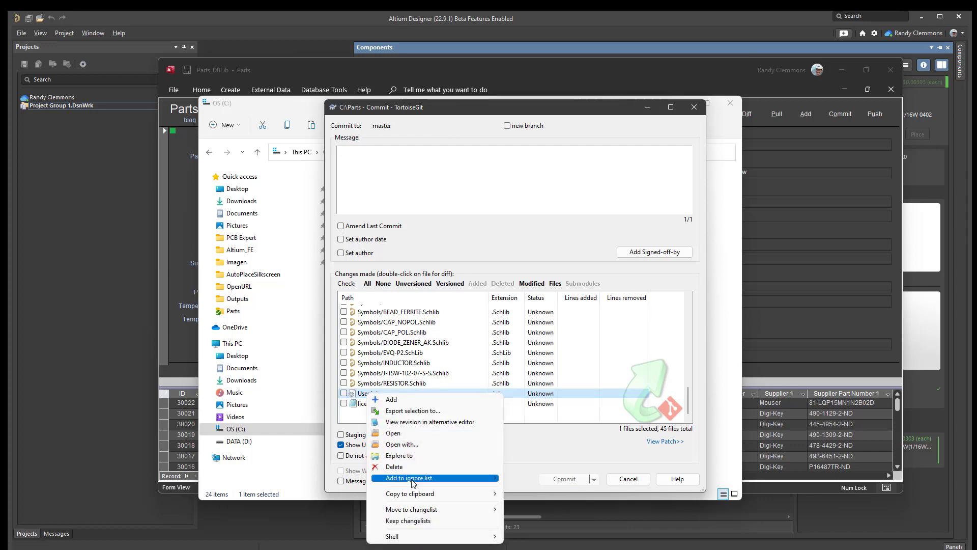
{"action": "mouse_move", "coordinate": [412, 481]}
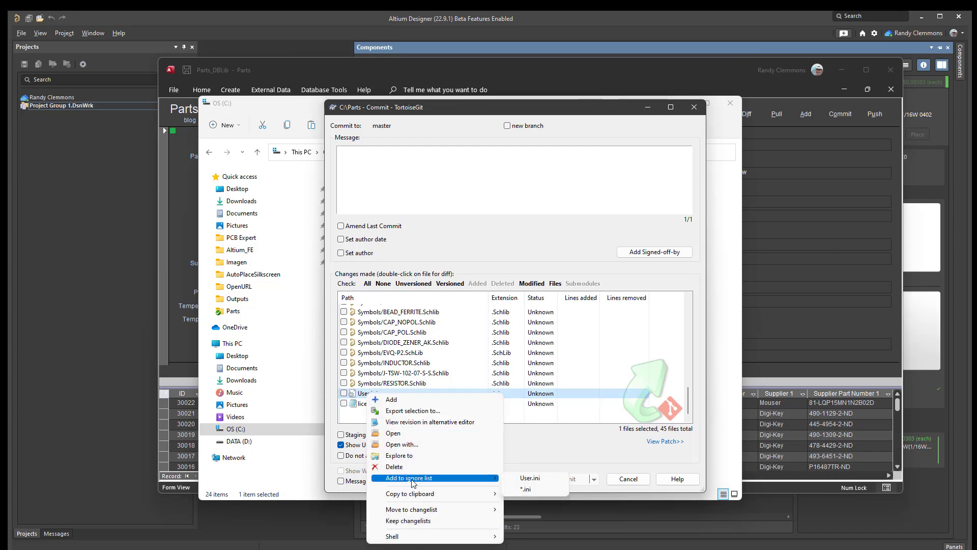
{"action": "left_click", "coordinate": [519, 489]}
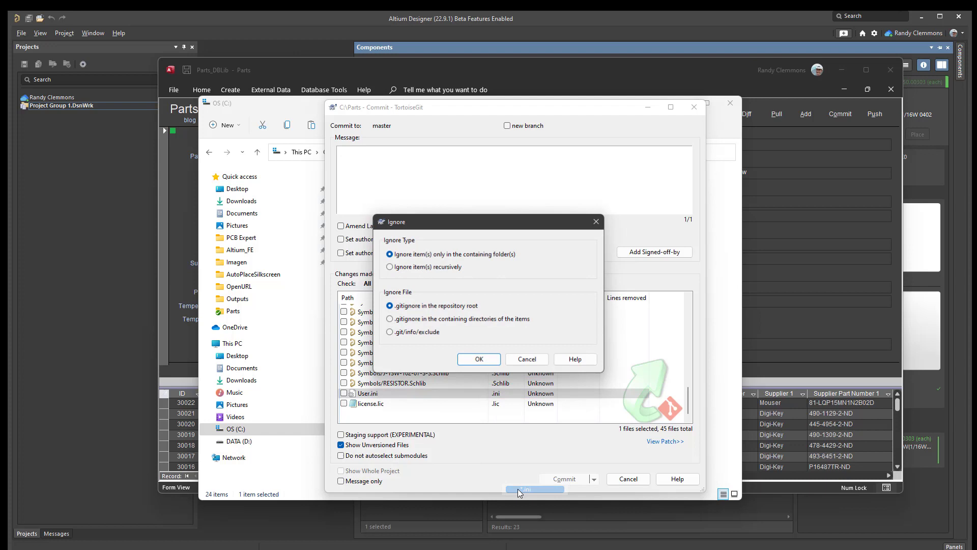
{"action": "left_click", "coordinate": [479, 360]}
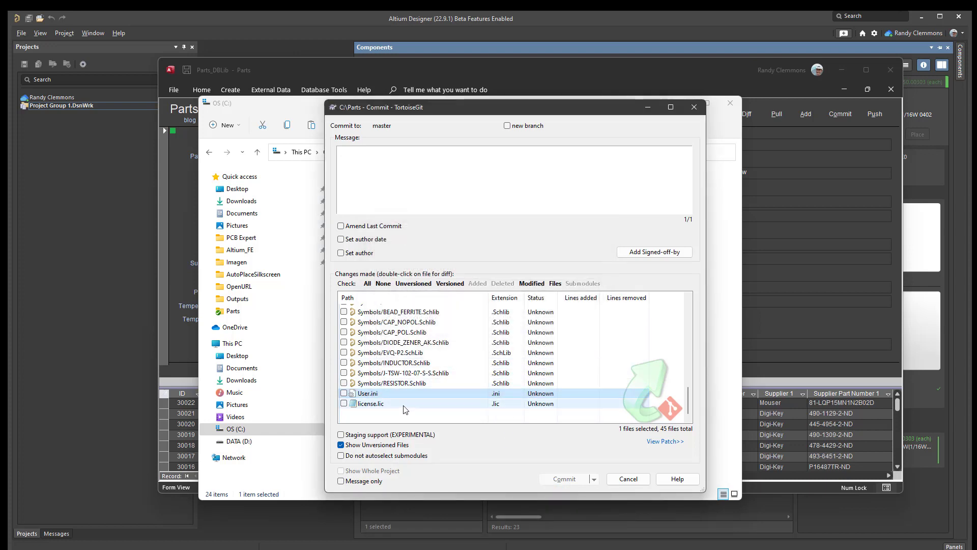
{"action": "right_click", "coordinate": [376, 397]}
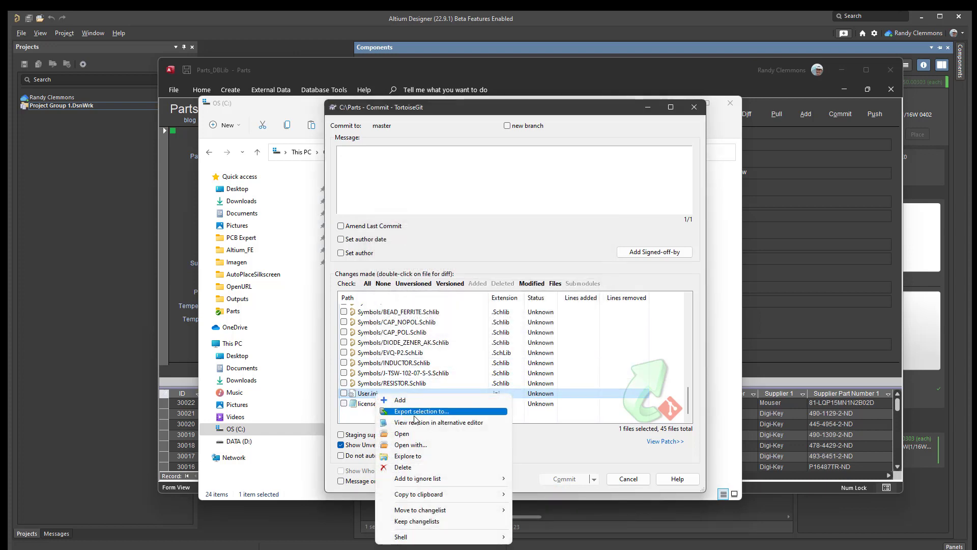
{"action": "mouse_move", "coordinate": [419, 481]}
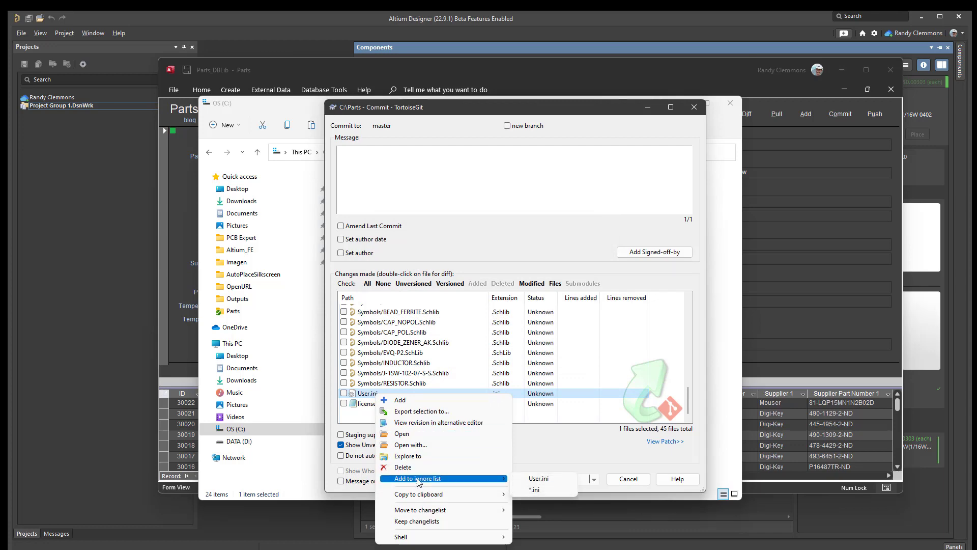
{"action": "left_click", "coordinate": [538, 479]}
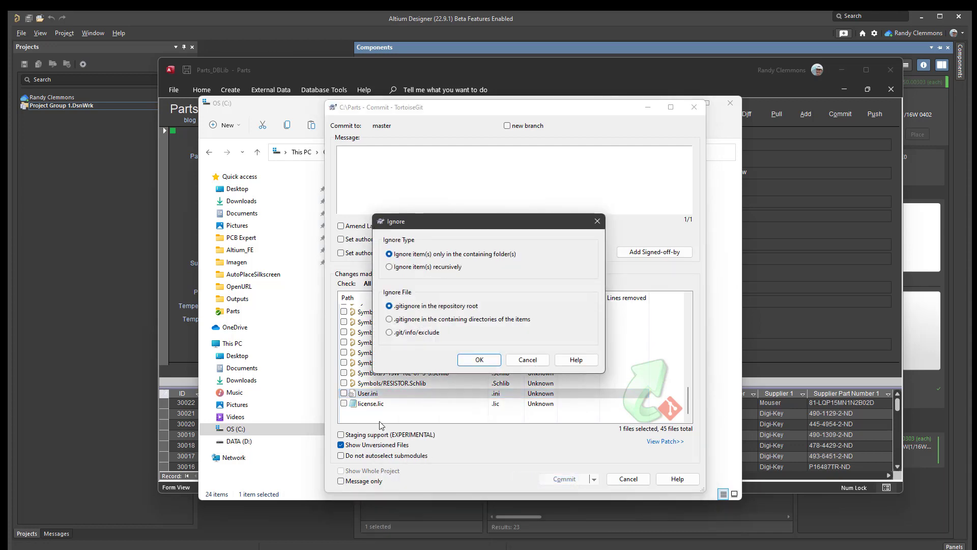
{"action": "left_click", "coordinate": [480, 360]}
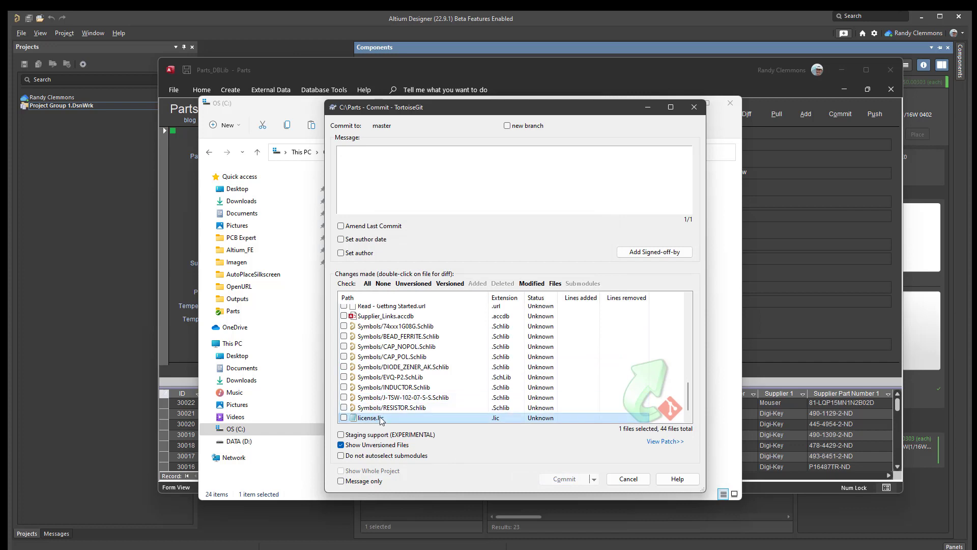
- Add license.lic to the .gitignore, leaving 43 files to commit
{"action": "right_click", "coordinate": [377, 418]}
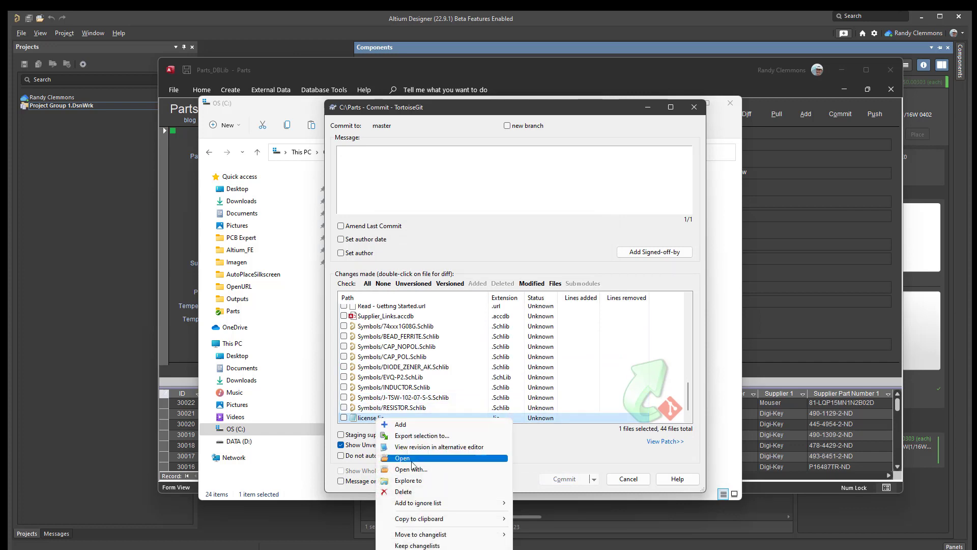
{"action": "mouse_move", "coordinate": [419, 503]}
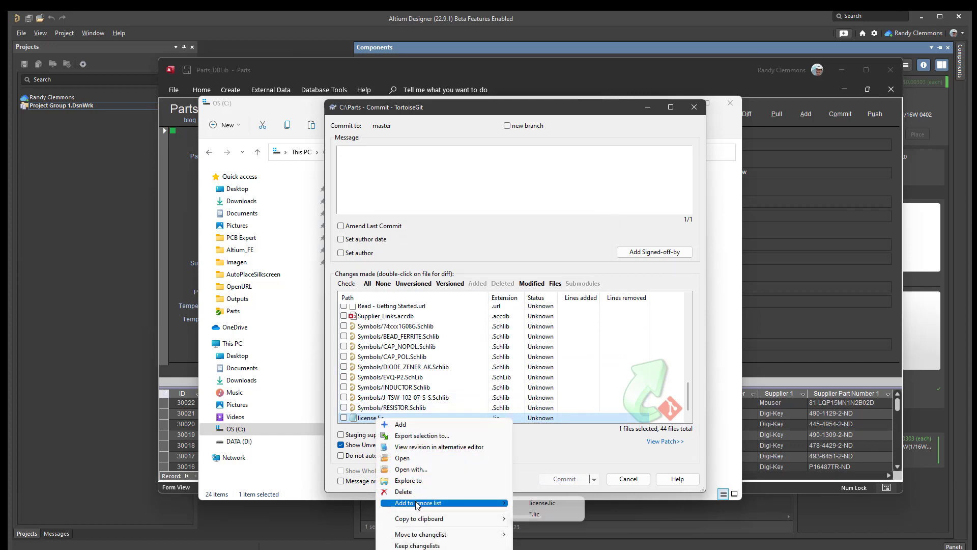
{"action": "left_click", "coordinate": [535, 504]}
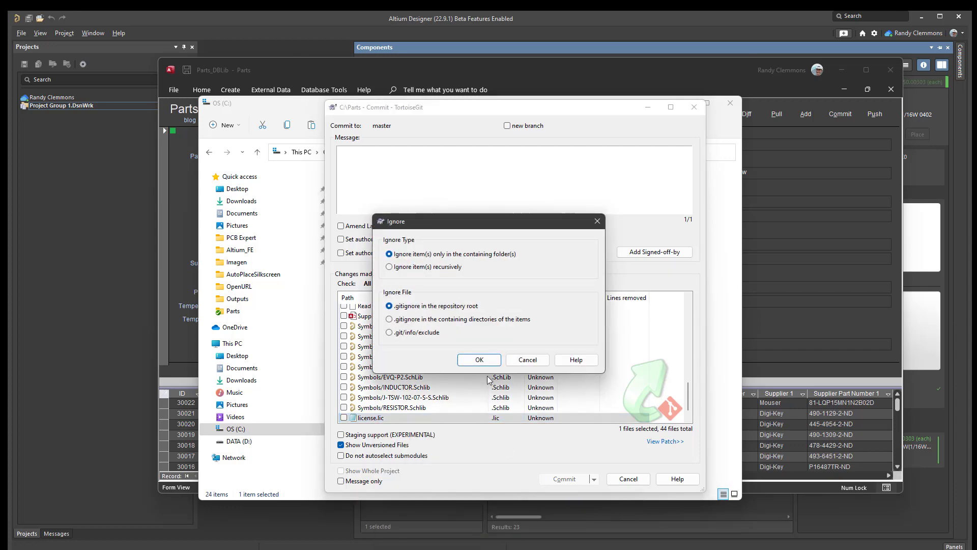
{"action": "left_click", "coordinate": [480, 360]}
- Add Parts_Frontend.accde to the root .gitignore, bringing the commit list to 42 files
{"action": "scroll", "coordinate": [427, 377], "scroll_direction": "down", "scroll_amount": 5}
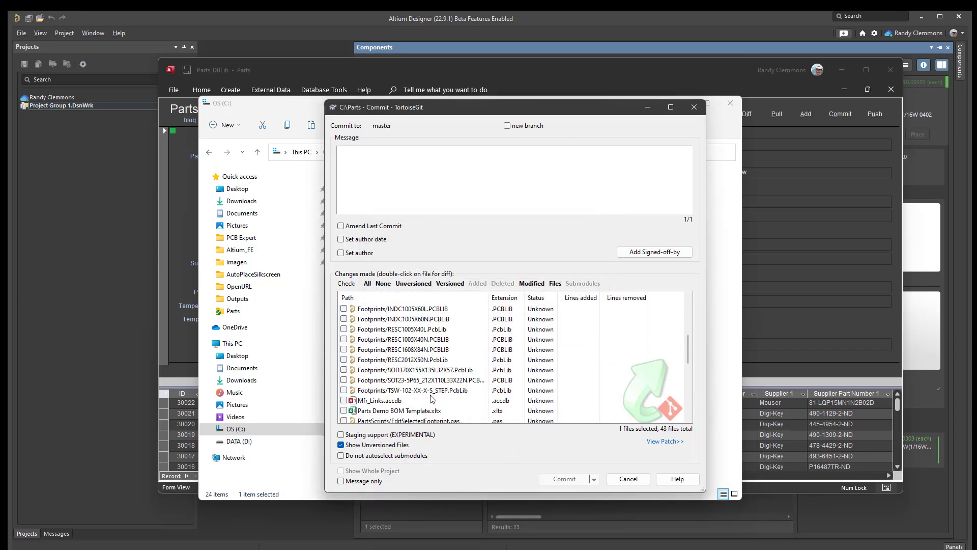
{"action": "scroll", "coordinate": [430, 401], "scroll_direction": "down", "scroll_amount": 2}
{"action": "scroll", "coordinate": [417, 405], "scroll_direction": "down", "scroll_amount": 4}
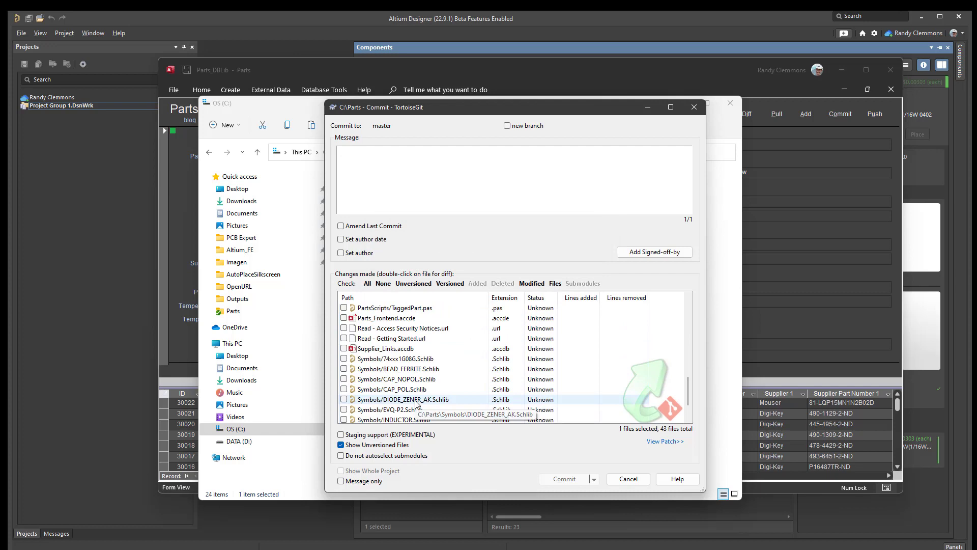
{"action": "right_click", "coordinate": [391, 318]}
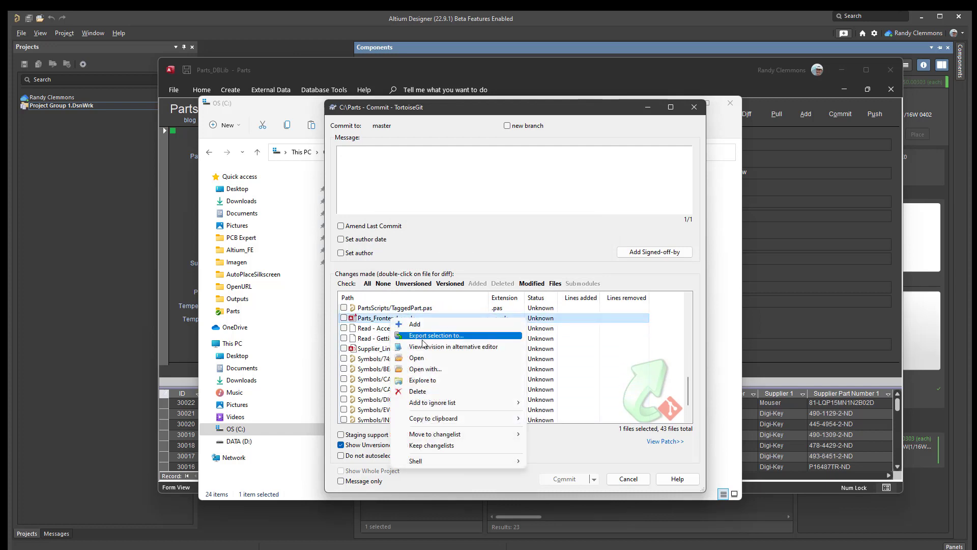
{"action": "mouse_move", "coordinate": [431, 405]}
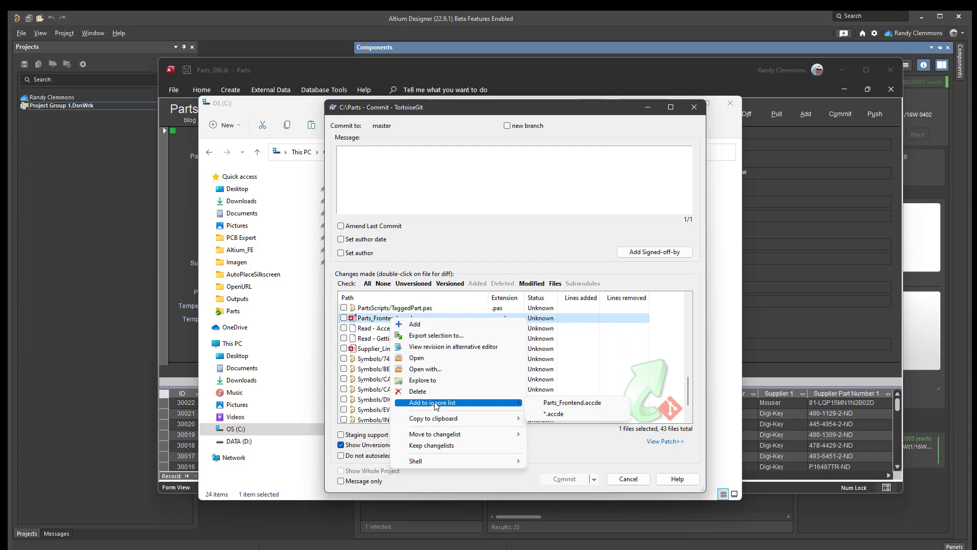
{"action": "left_click", "coordinate": [556, 407]}
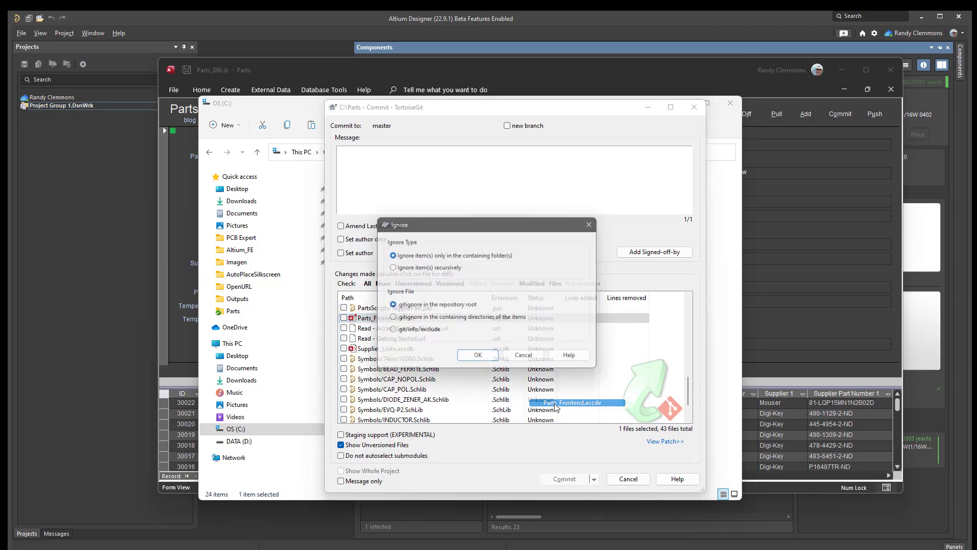
{"action": "left_click", "coordinate": [475, 363]}
{"action": "scroll", "coordinate": [424, 389], "scroll_direction": "down", "scroll_amount": 5}
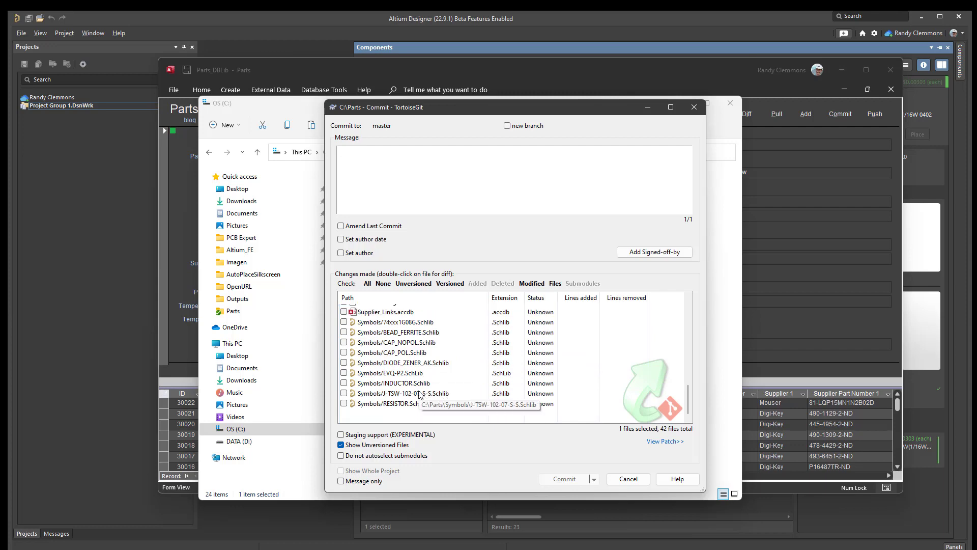
- Check all 42 changed files for the commit
{"action": "scroll", "coordinate": [421, 394], "scroll_direction": "up", "scroll_amount": 4}
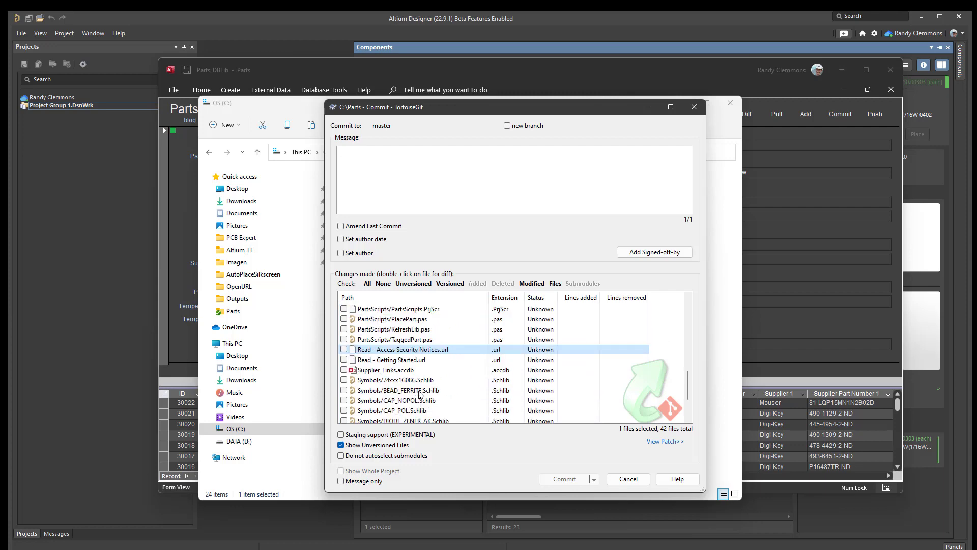
{"action": "scroll", "coordinate": [420, 395], "scroll_direction": "up", "scroll_amount": 3}
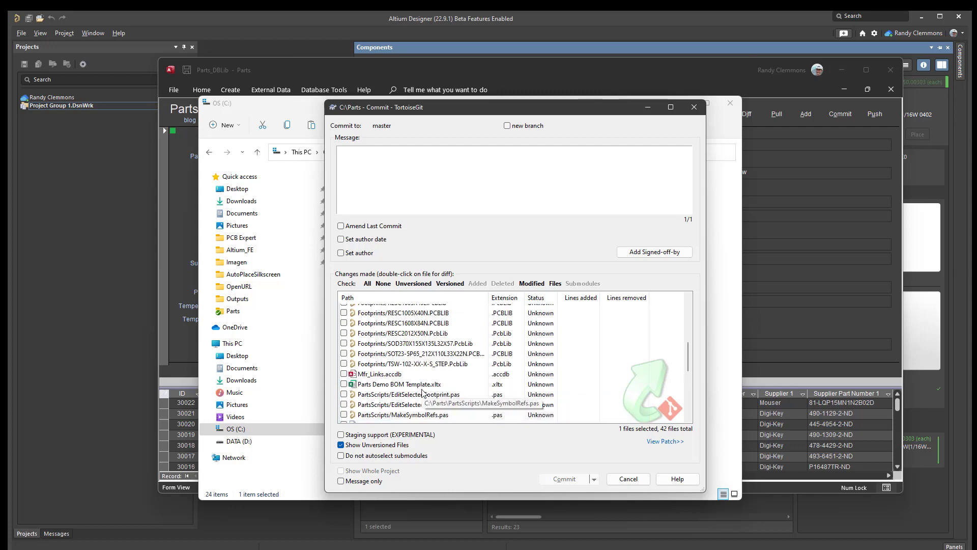
{"action": "scroll", "coordinate": [424, 392], "scroll_direction": "down", "scroll_amount": 4}
{"action": "scroll", "coordinate": [424, 392], "scroll_direction": "down", "scroll_amount": 3}
{"action": "scroll", "coordinate": [421, 377], "scroll_direction": "up", "scroll_amount": 10}
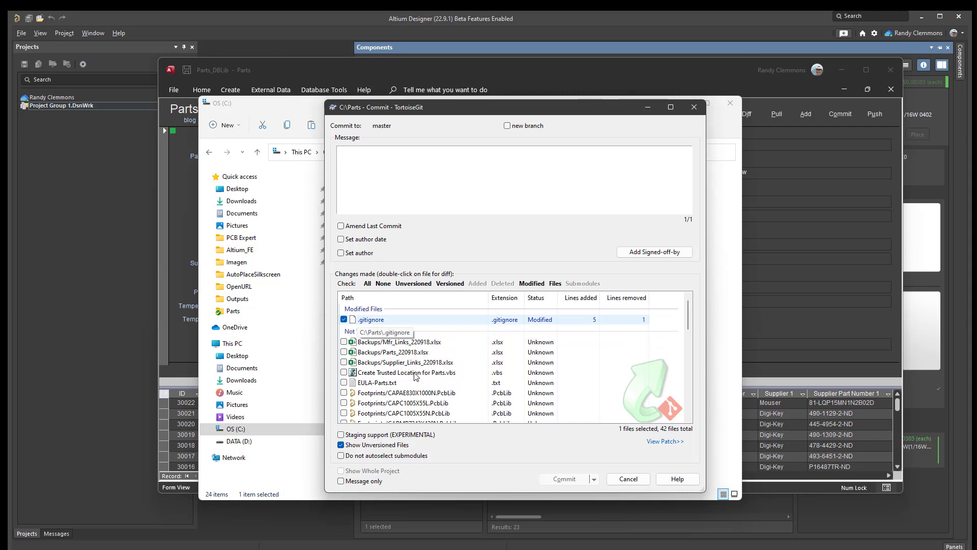
{"action": "scroll", "coordinate": [413, 392], "scroll_direction": "down", "scroll_amount": 4}
{"action": "scroll", "coordinate": [412, 401], "scroll_direction": "down", "scroll_amount": 3}
{"action": "scroll", "coordinate": [411, 401], "scroll_direction": "up", "scroll_amount": 3}
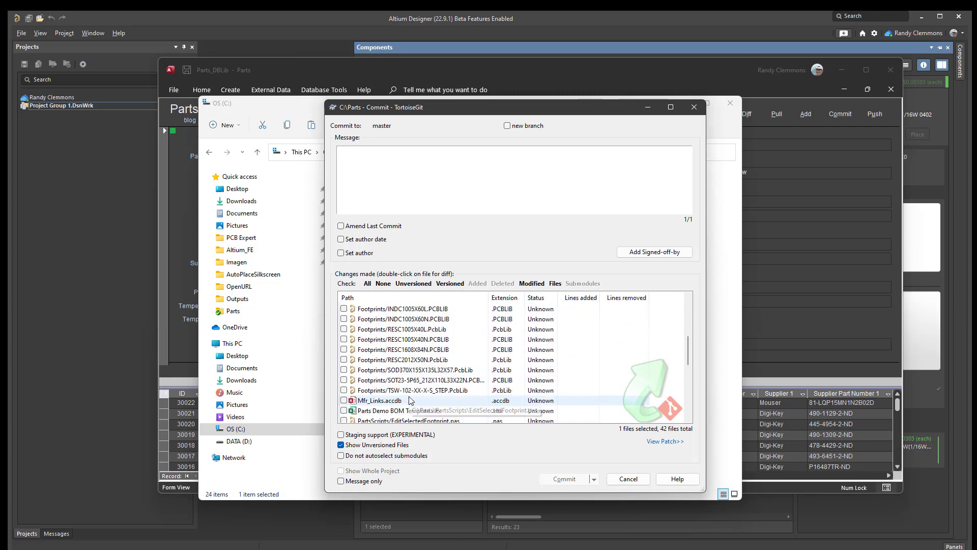
{"action": "left_click", "coordinate": [367, 284]}
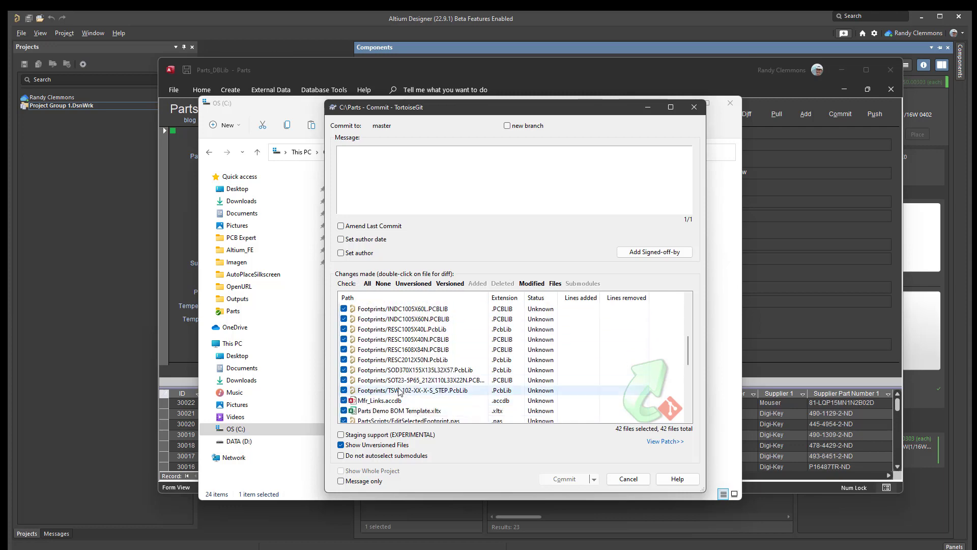
- Enter the commit message 'initial commit for parts'
{"action": "scroll", "coordinate": [399, 366], "scroll_direction": "down", "scroll_amount": 5}
{"action": "scroll", "coordinate": [399, 366], "scroll_direction": "up", "scroll_amount": 6}
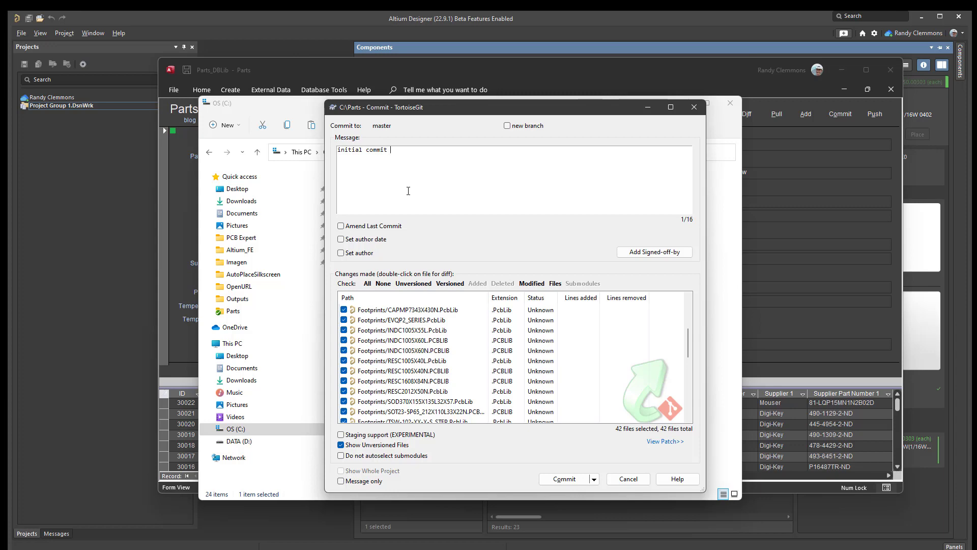
{"action": "type", "text": "rts"}
{"action": "left_click", "coordinate": [316, 176]}
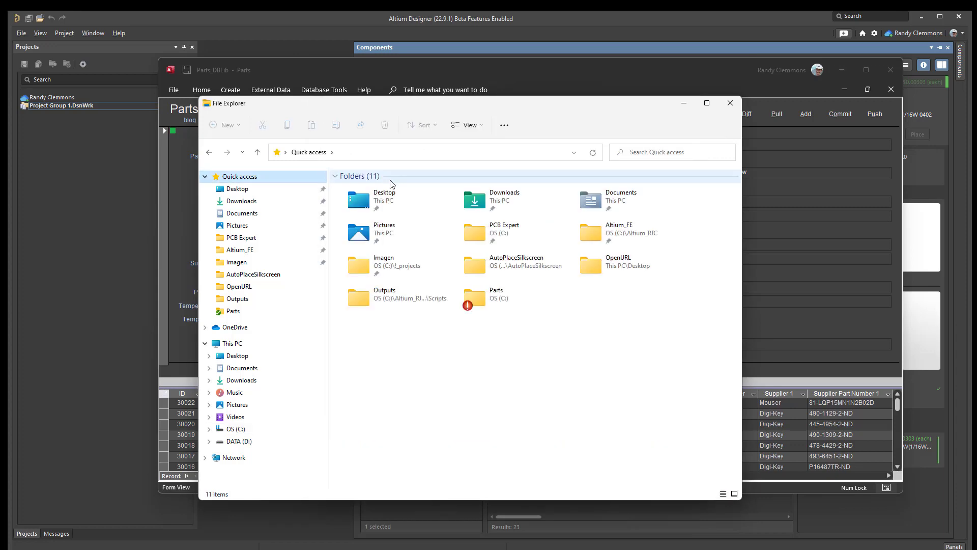
{"action": "left_click", "coordinate": [257, 152]}
- Commit the 42 files to master as 'initial commit for parts' and push to the remote
{"action": "left_click", "coordinate": [730, 103]}
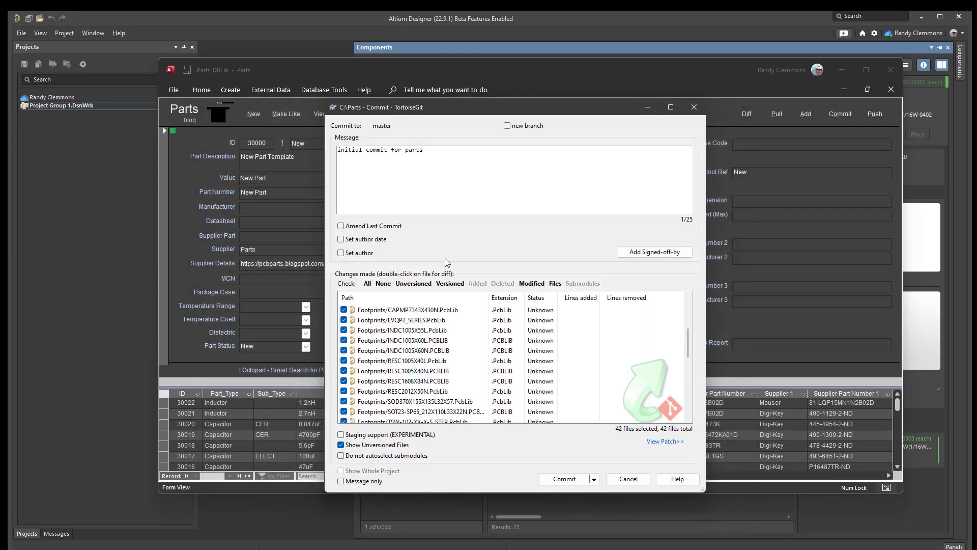
{"action": "left_click", "coordinate": [565, 479]}
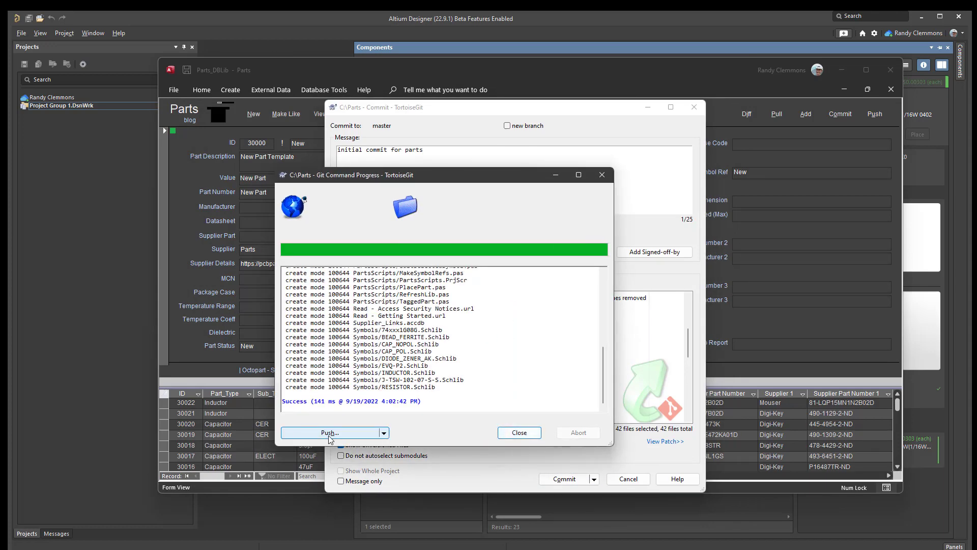
{"action": "left_click", "coordinate": [329, 433]}
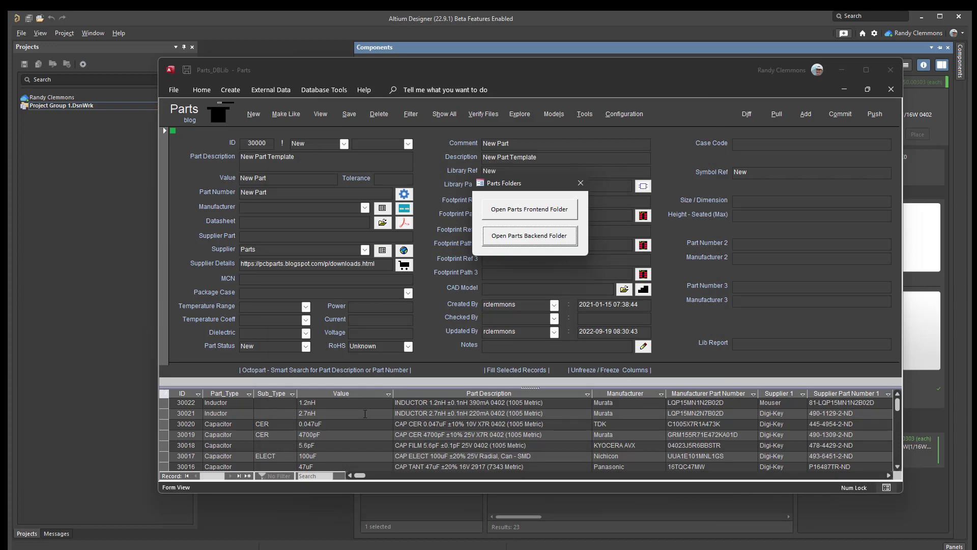
- Close the Parts Folders popup and check the symbol and footprint library browsers open in Parts folders
{"action": "left_click", "coordinate": [580, 182]}
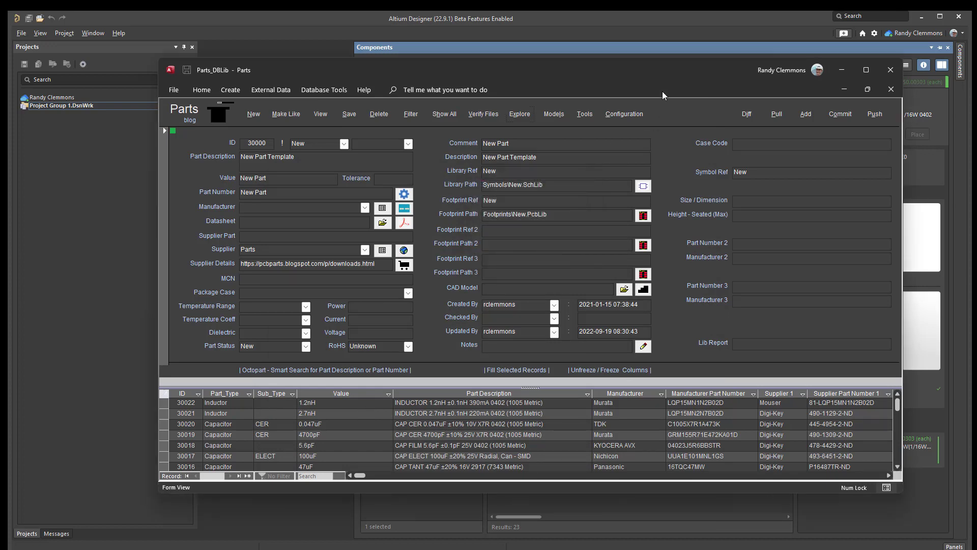
{"action": "mouse_move", "coordinate": [640, 75]}
{"action": "left_mouse_down"}
{"action": "mouse_move", "coordinate": [634, 116]}
{"action": "mouse_move", "coordinate": [624, 83]}
{"action": "left_mouse_up"}
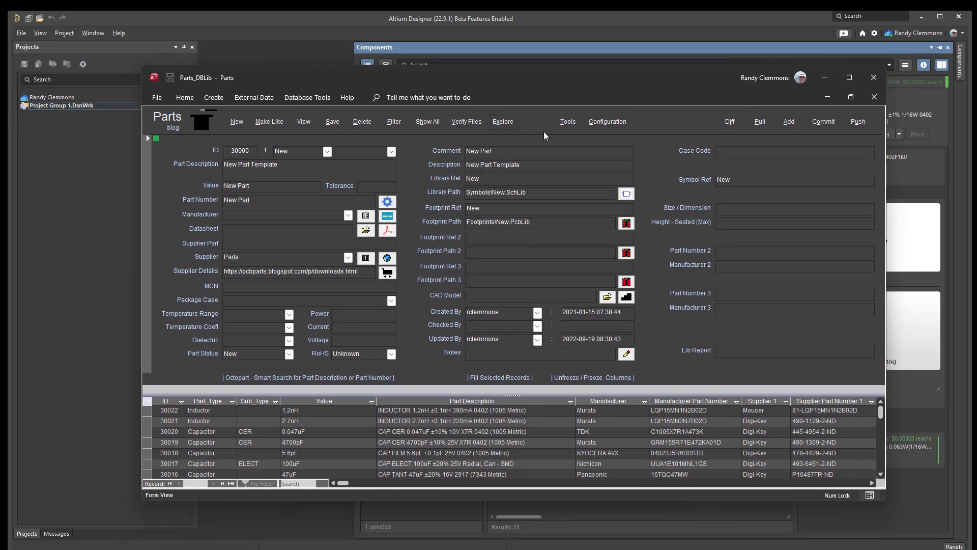
{"action": "left_click", "coordinate": [628, 197]}
{"action": "left_click", "coordinate": [520, 247]}
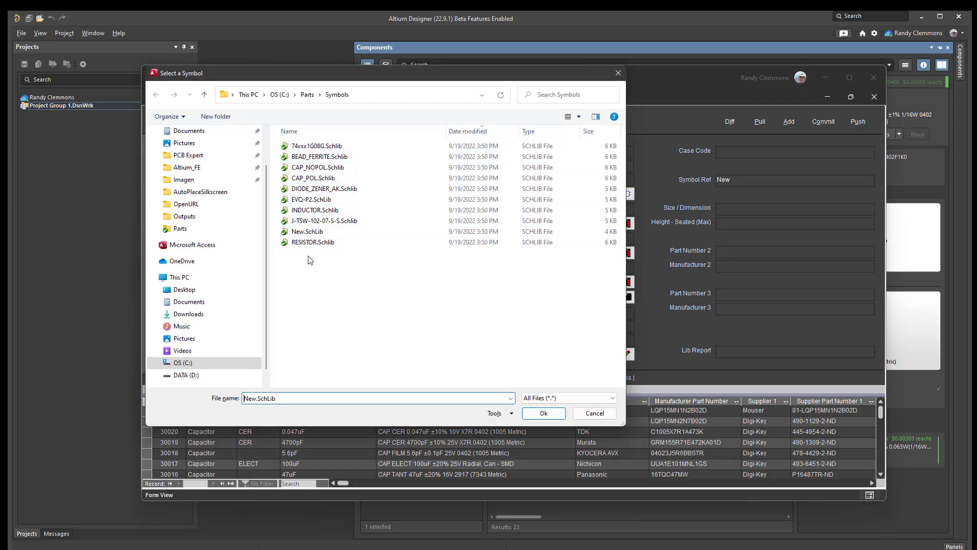
{"action": "left_click", "coordinate": [619, 73]}
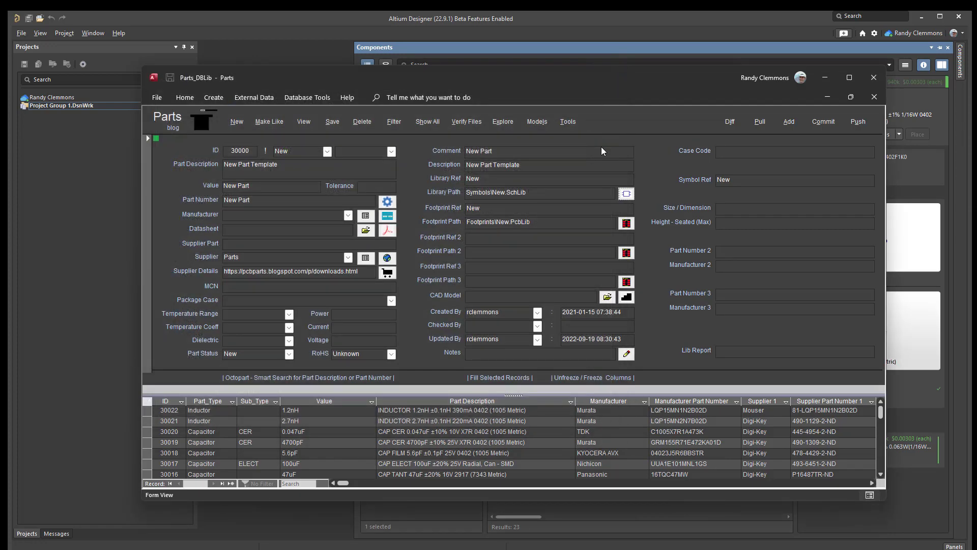
{"action": "left_click", "coordinate": [628, 226]}
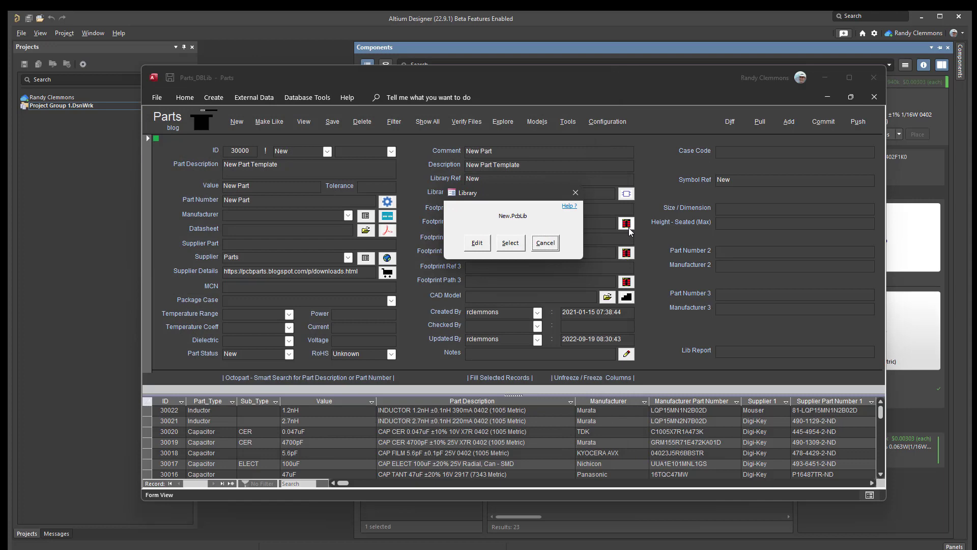
{"action": "left_click", "coordinate": [512, 243]}
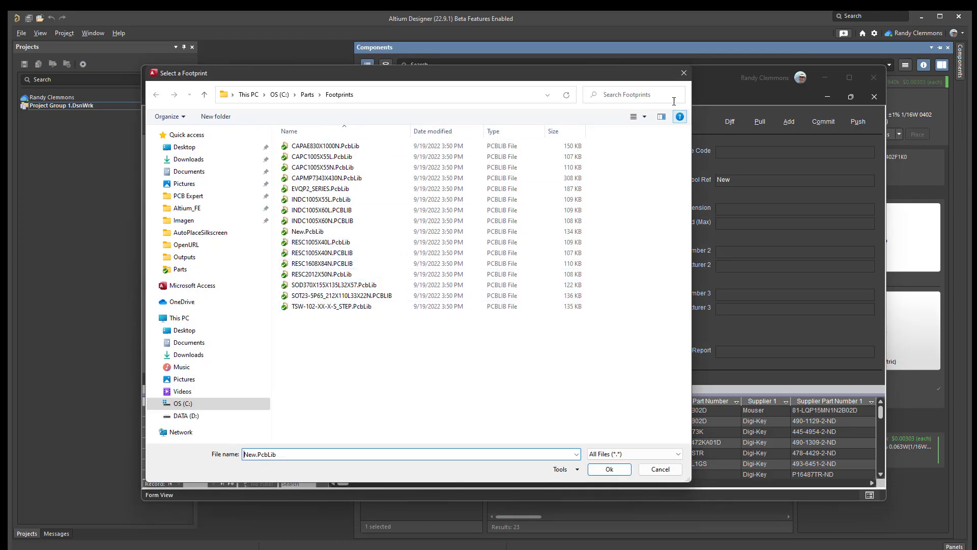
{"action": "left_click", "coordinate": [684, 73]}
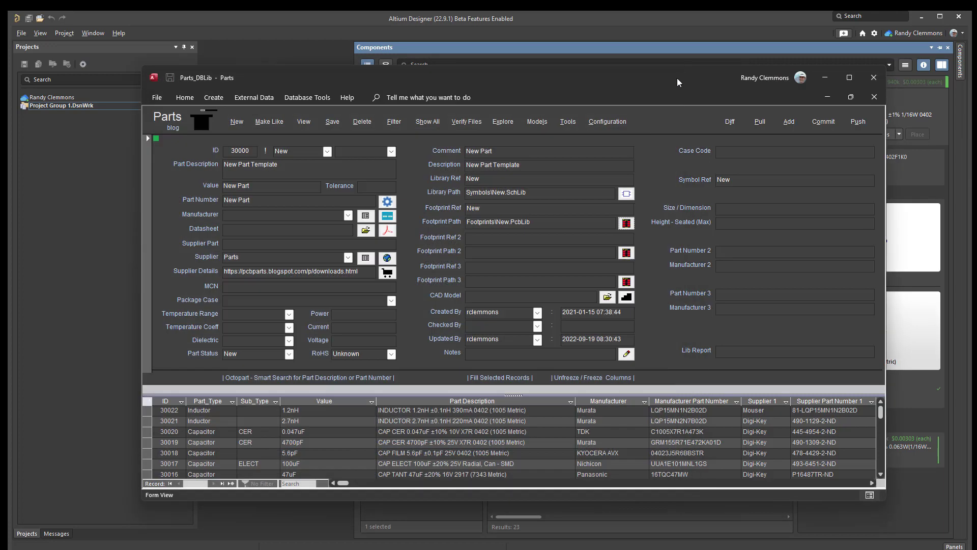
- Check the CAD model and datasheet browsers, closing each without choosing a file
{"action": "left_click", "coordinate": [608, 298]}
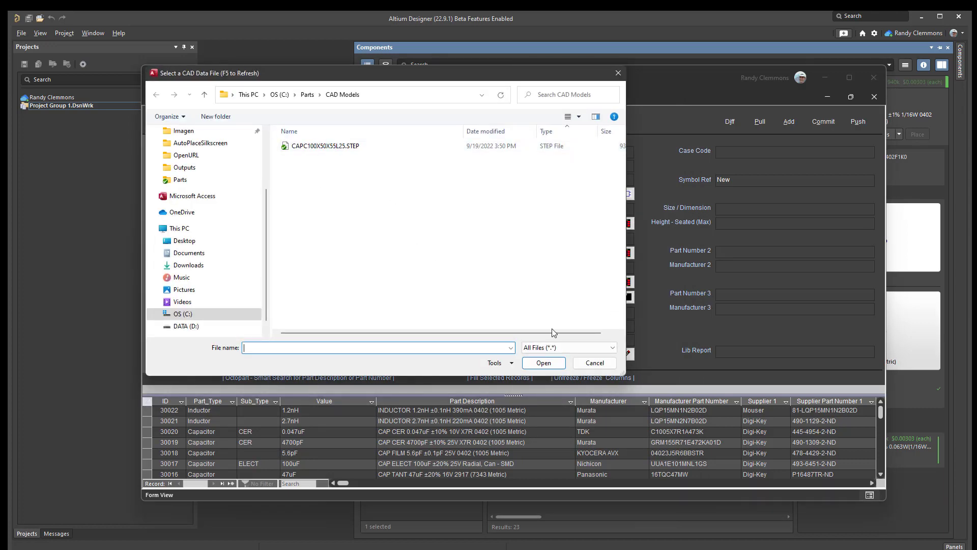
{"action": "left_click", "coordinate": [594, 362]}
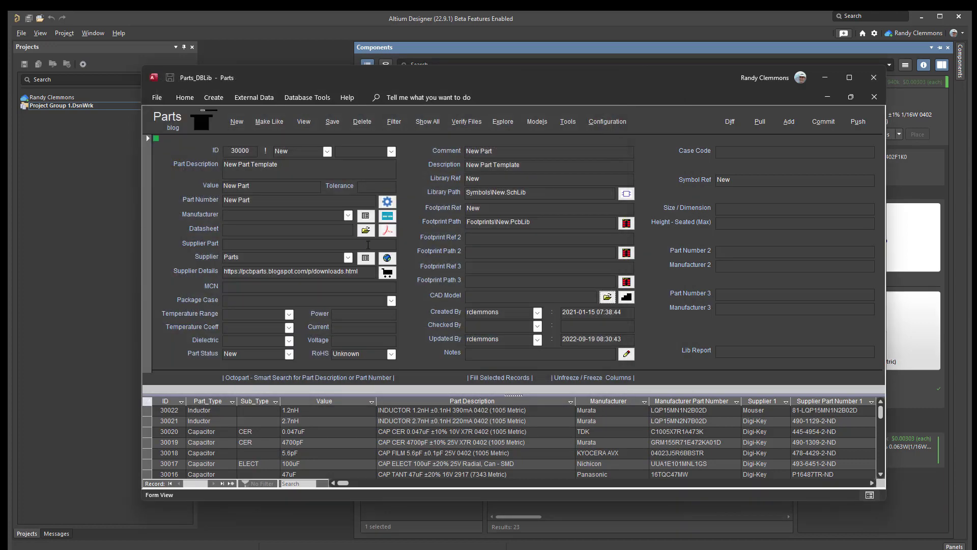
{"action": "left_click", "coordinate": [366, 230]}
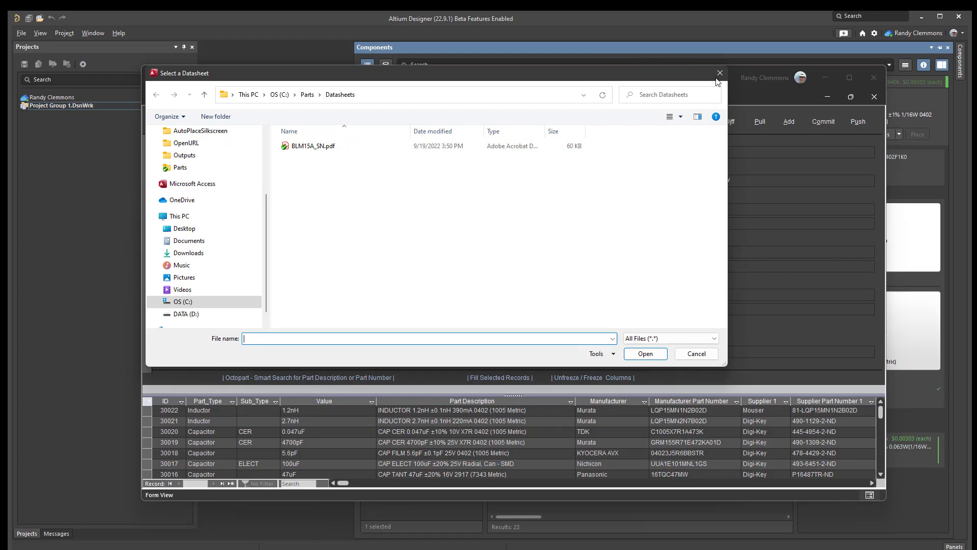
{"action": "left_click", "coordinate": [719, 74]}
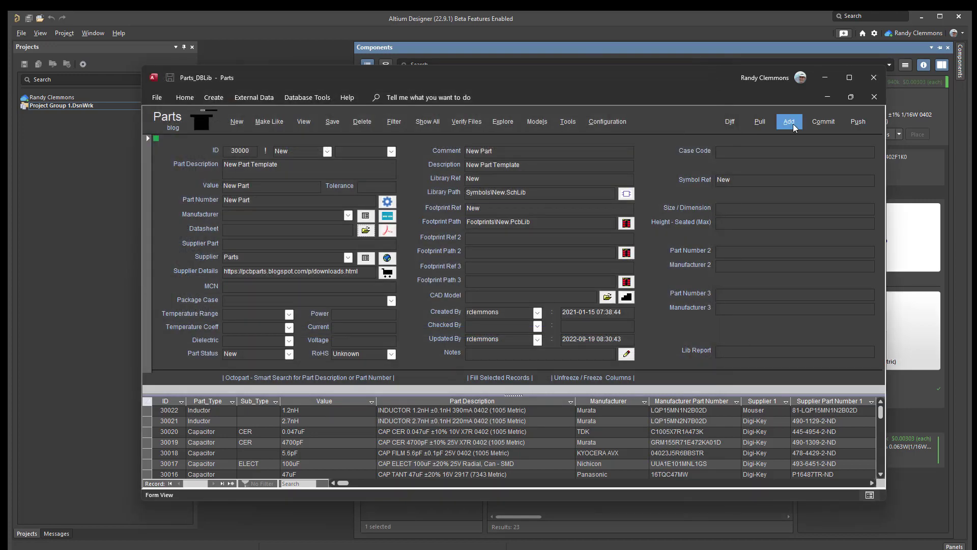
- Review Diff, pull from origin master (already up to date), and confirm Commit finds no changes
{"action": "left_click", "coordinate": [730, 121]}
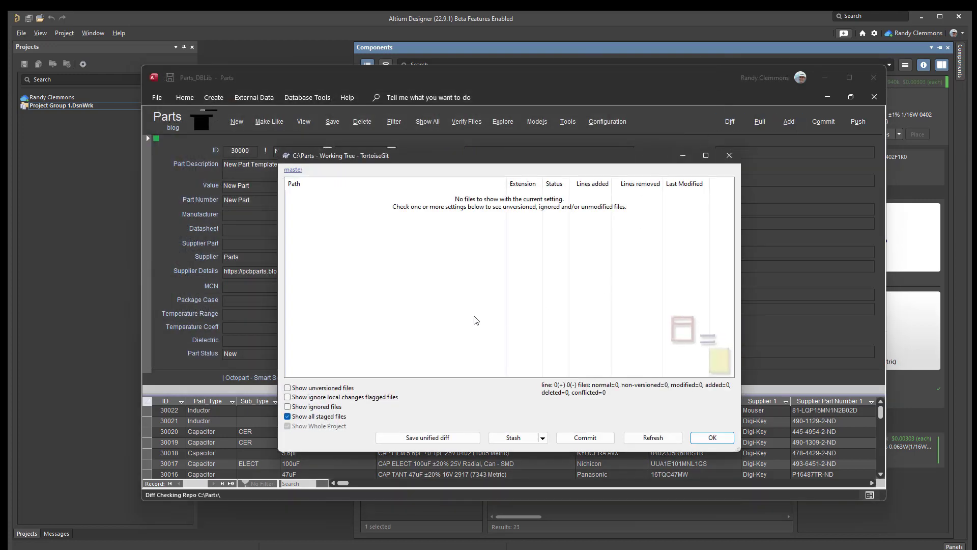
{"action": "left_click", "coordinate": [730, 155]}
{"action": "left_click", "coordinate": [761, 121]}
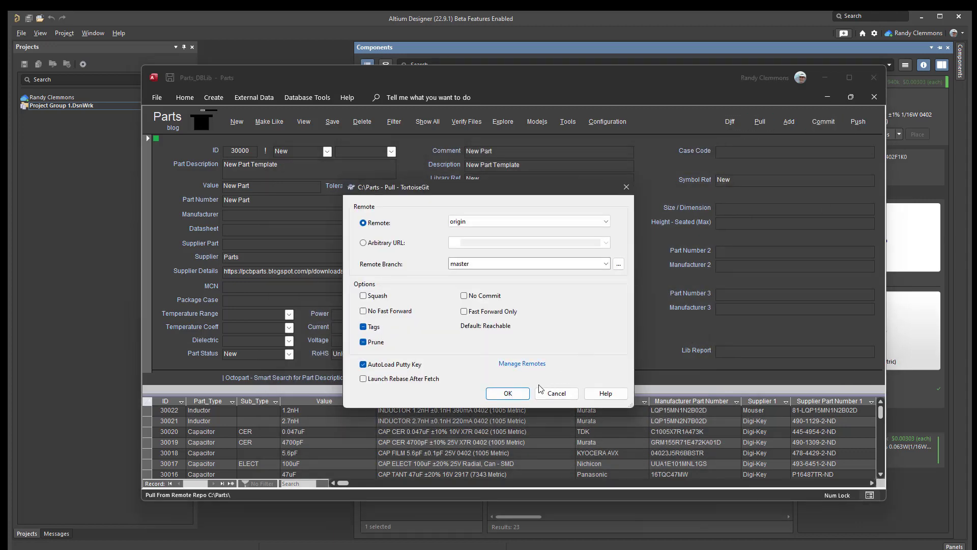
{"action": "left_click", "coordinate": [508, 394]}
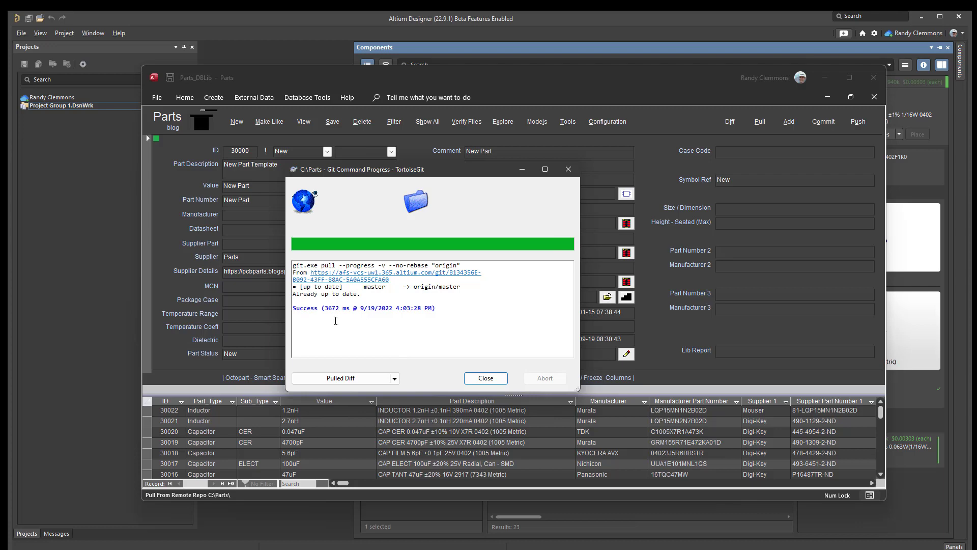
{"action": "left_click", "coordinate": [488, 378]}
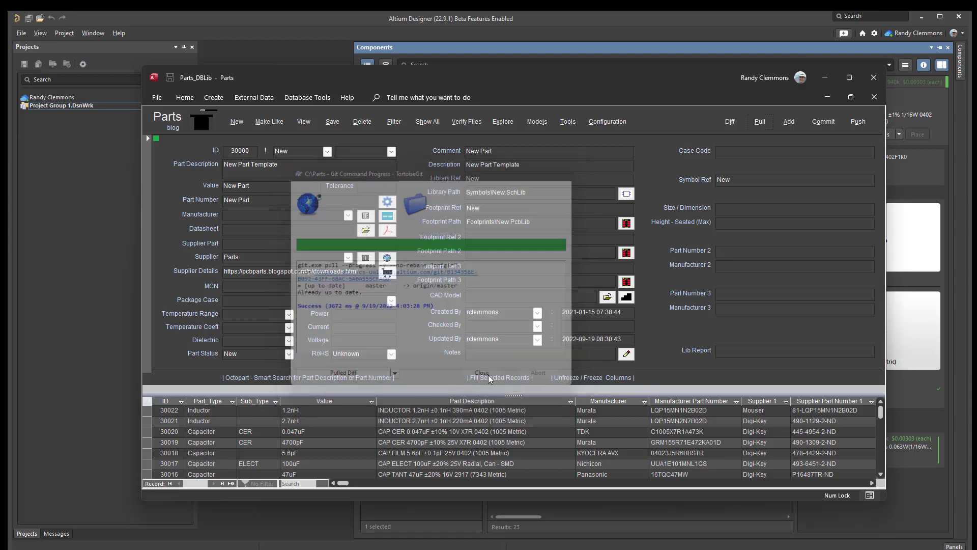
{"action": "left_click", "coordinate": [823, 122]}
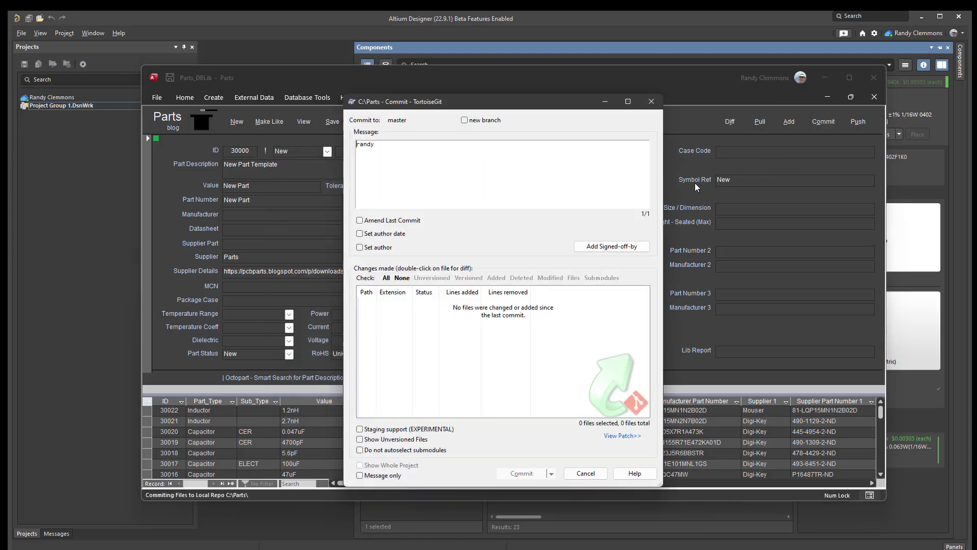
{"action": "left_click", "coordinate": [586, 473]}
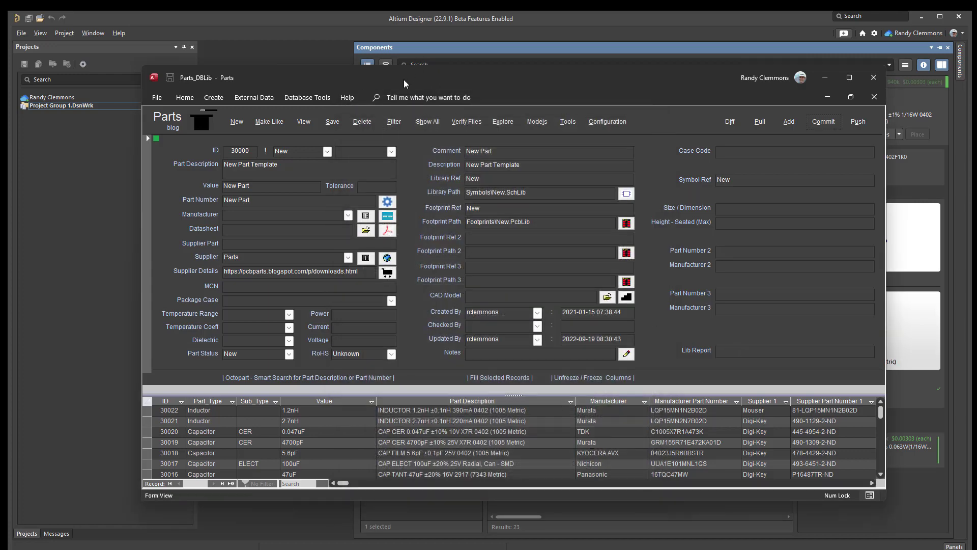
- Shift the Access Parts window slightly and minimize it
{"action": "mouse_move", "coordinate": [404, 80]}
{"action": "left_mouse_down"}
{"action": "mouse_move", "coordinate": [595, 127]}
{"action": "mouse_move", "coordinate": [377, 71]}
{"action": "mouse_move", "coordinate": [403, 70]}
{"action": "mouse_move", "coordinate": [390, 73]}
{"action": "left_mouse_up"}
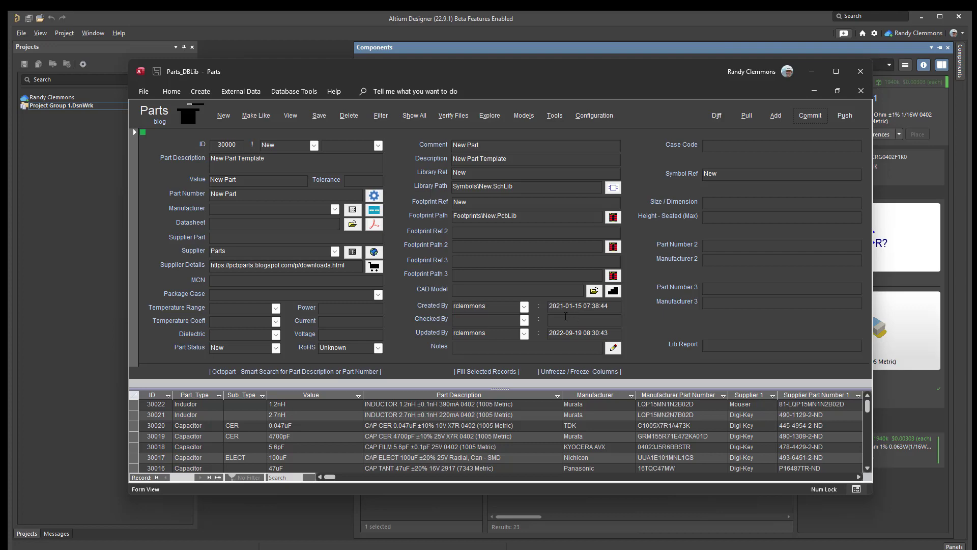
{"action": "left_click", "coordinate": [811, 71]}
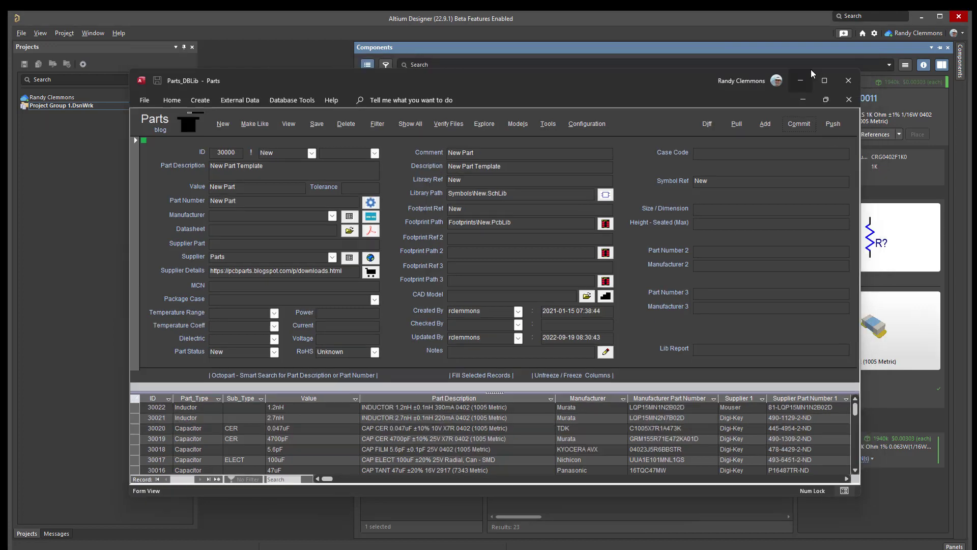
- Bring the Chrome window showing the 'Parts - Getting Started' Blogger post to the front
{"action": "left_click", "coordinate": [173, 545]}
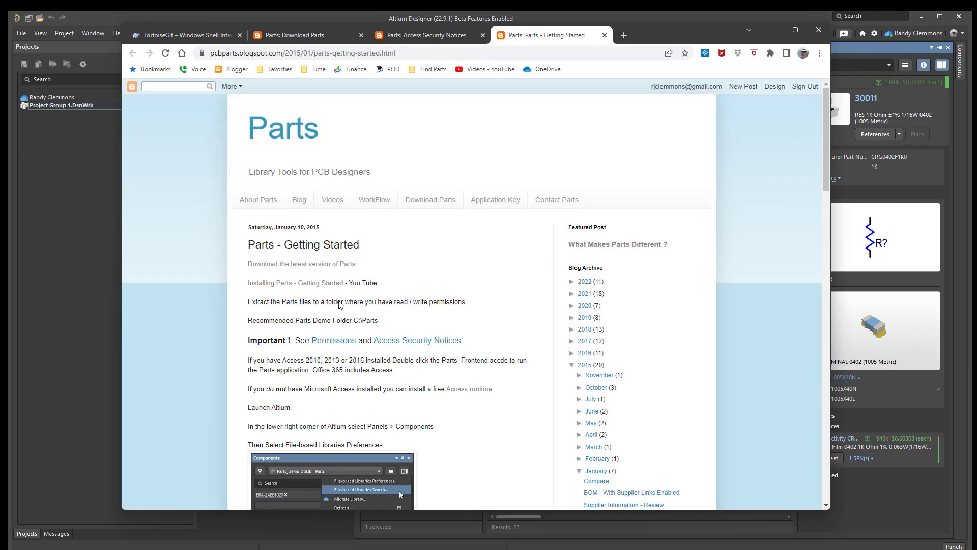